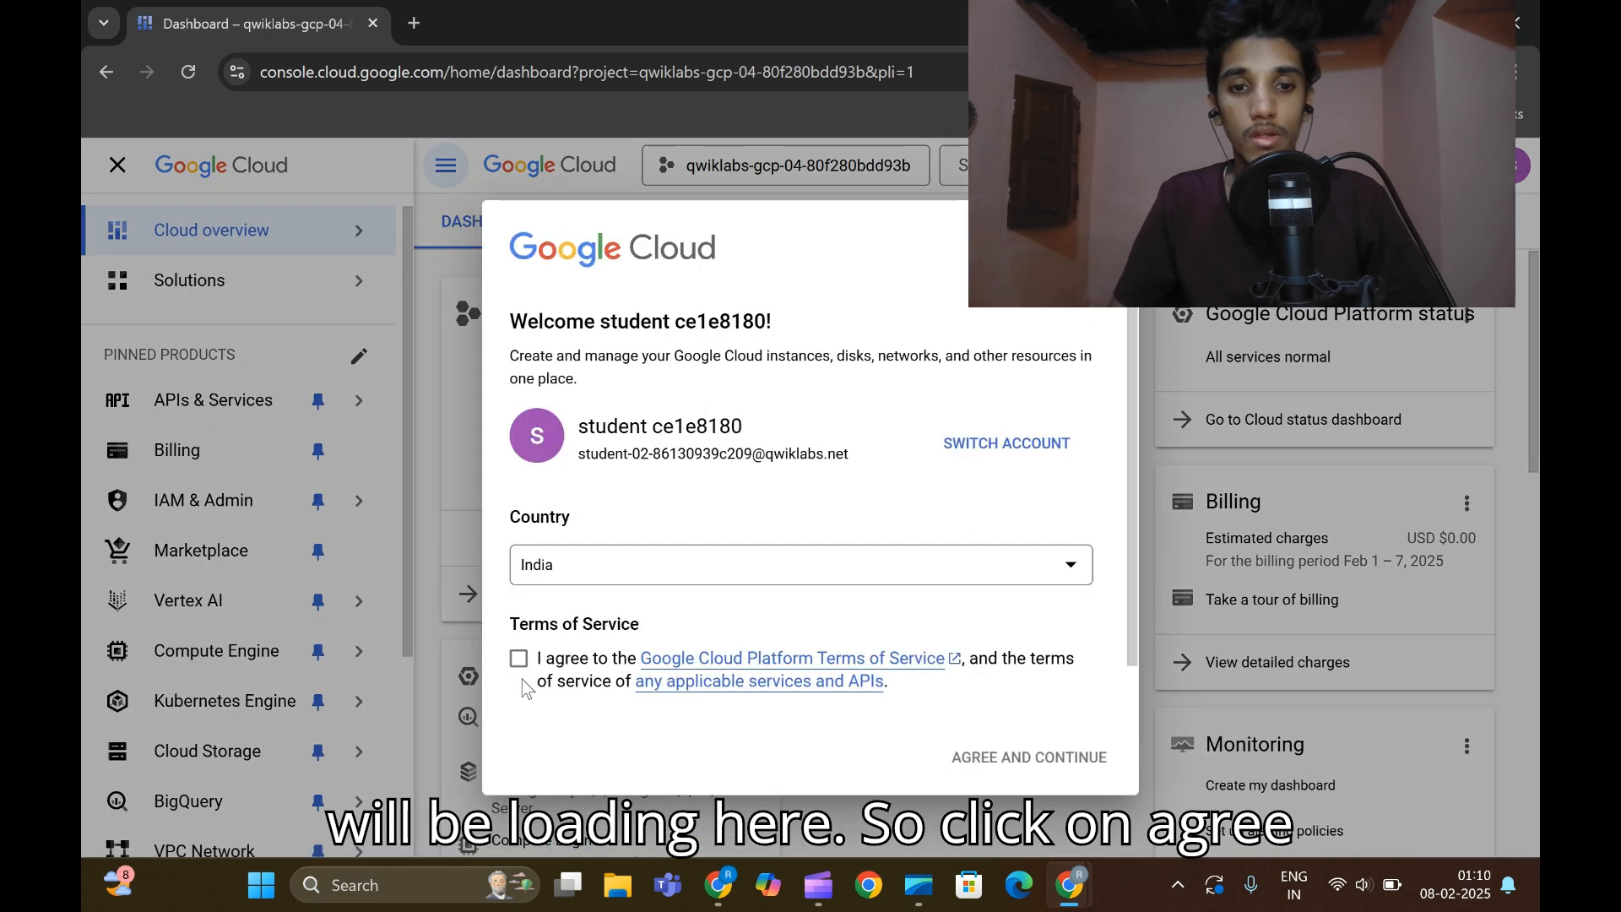
Agree to the Google Cloud terms of service, and bring up Task 1 in the Cloud Skills Boost lab instructions.
click(519, 659)
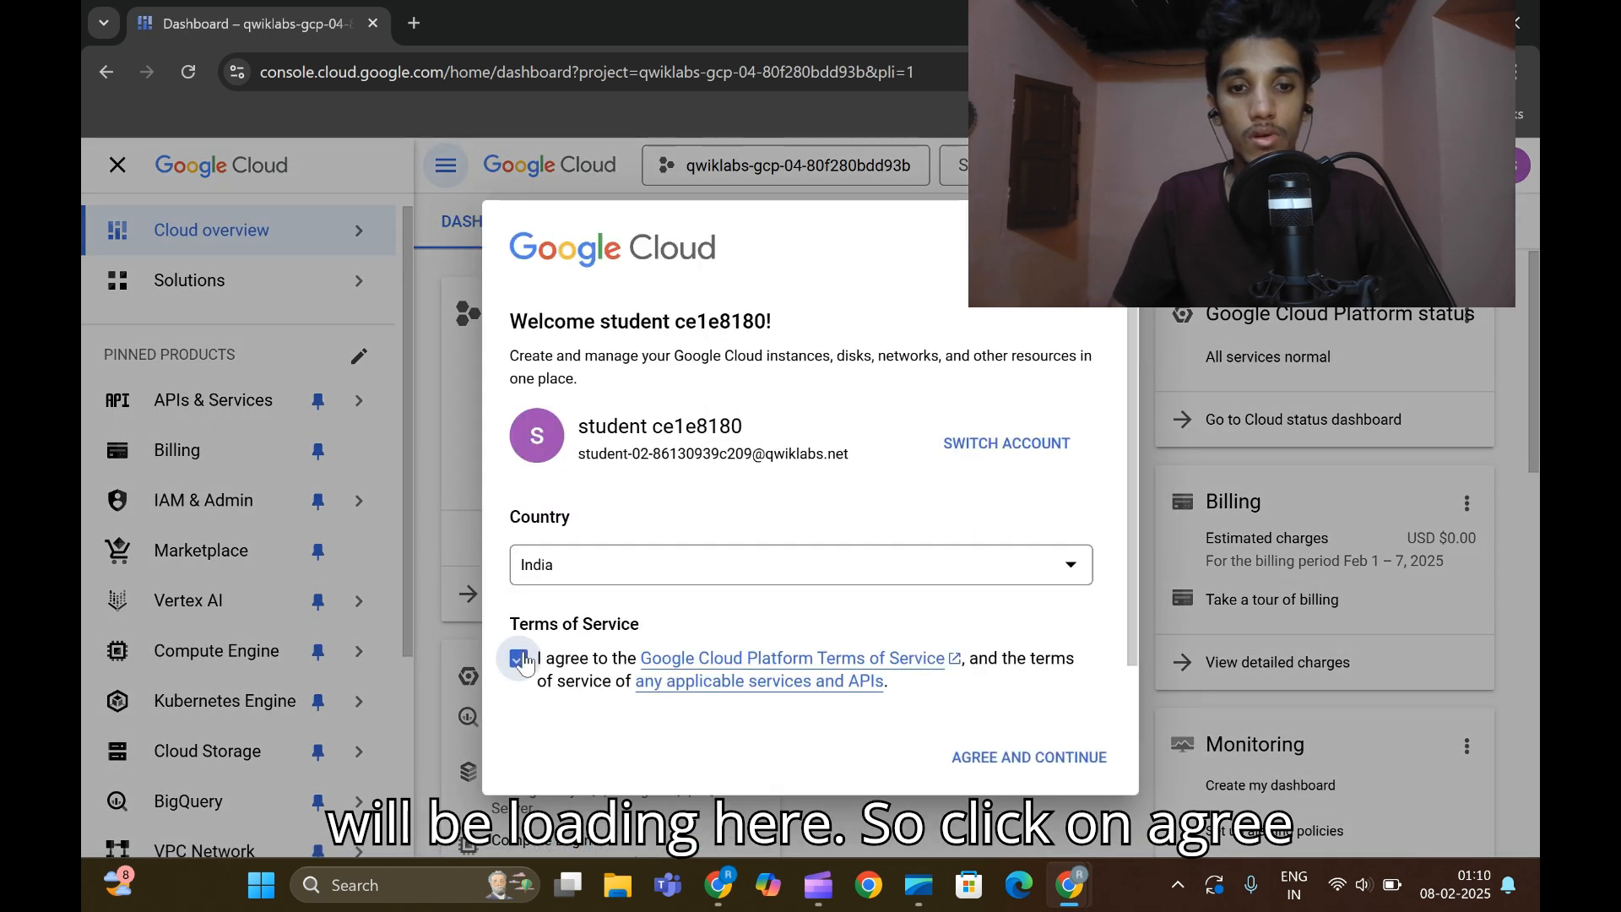
click(1032, 757)
mouse_move(1070, 885)
click(938, 743)
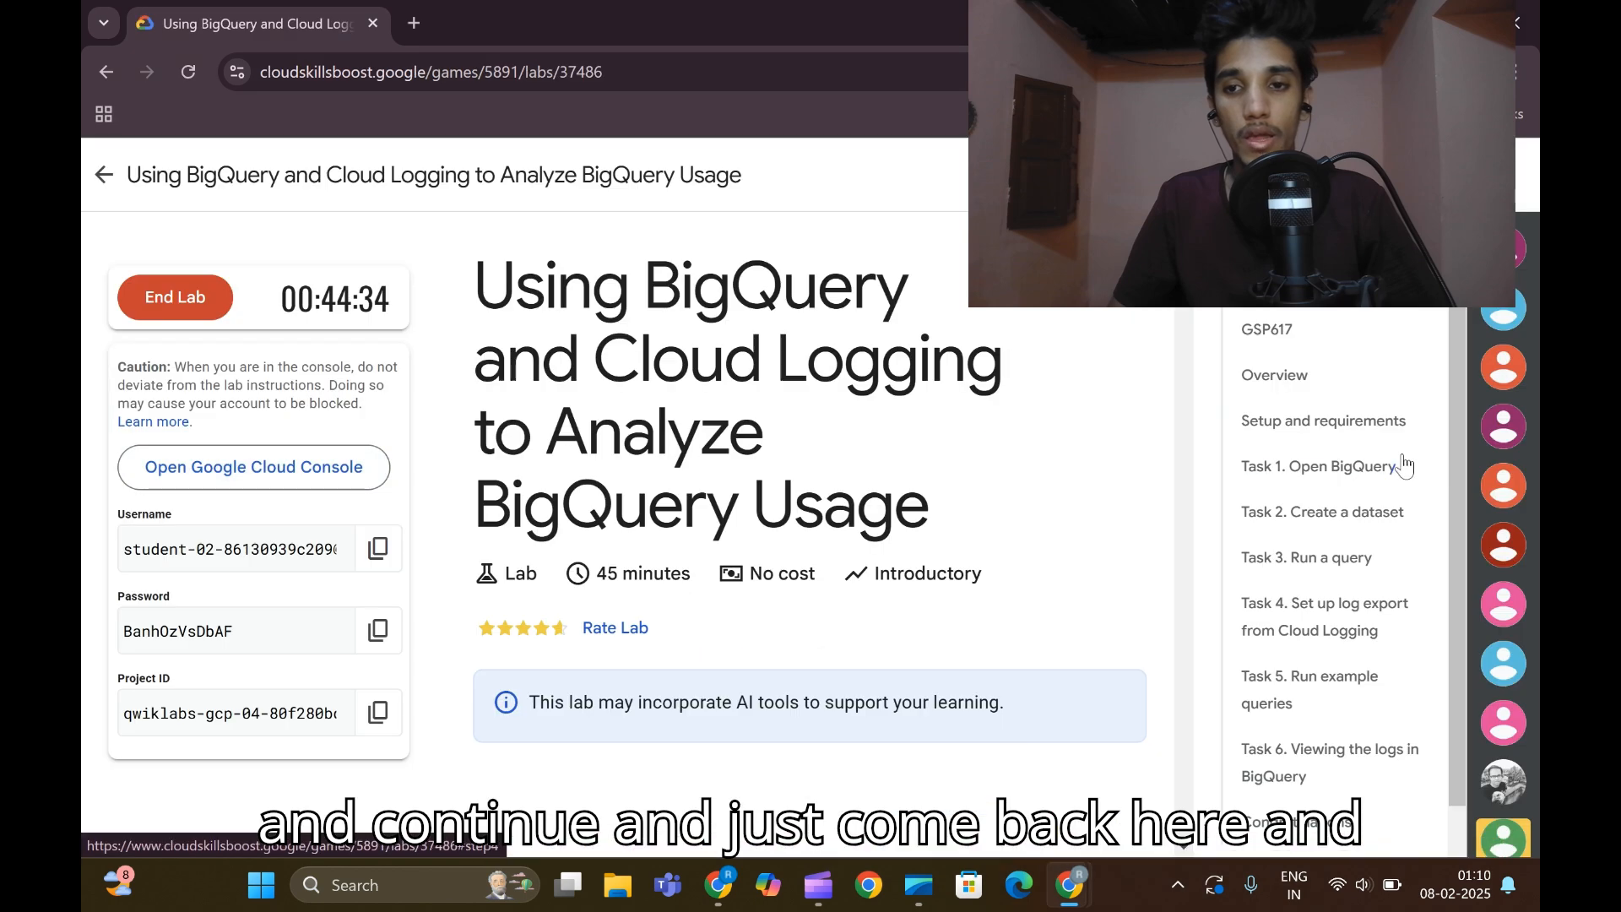
click(1403, 465)
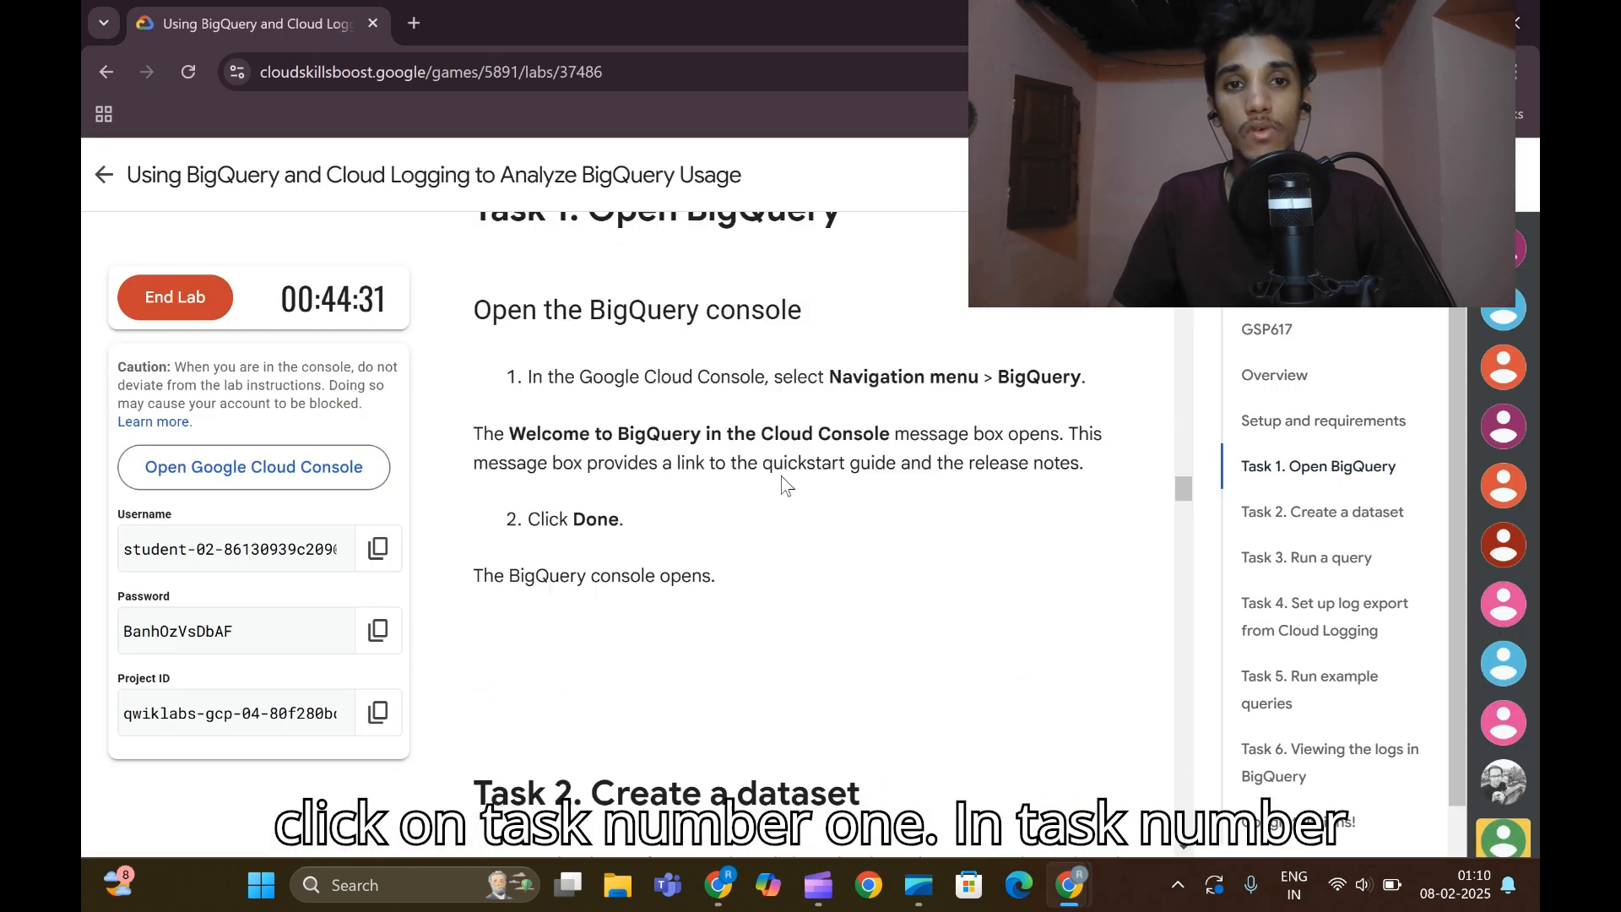
scroll(785, 486, up, 1)
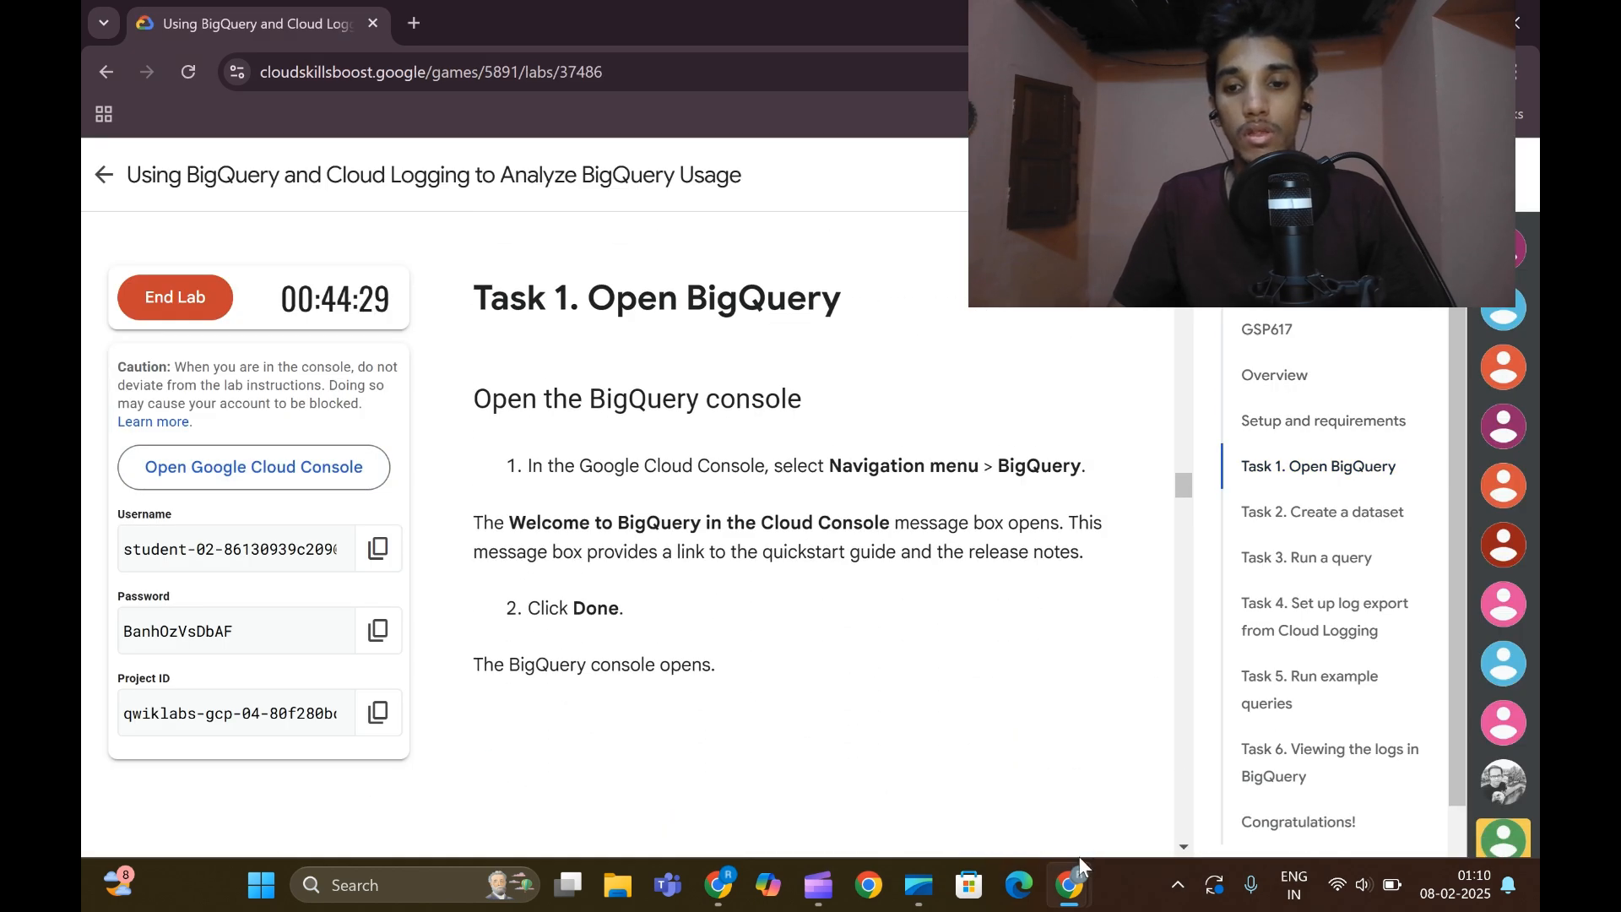
Switch to the Google Cloud console, open BigQuery and dismiss its welcome message.
mouse_move(1077, 861)
click(1194, 811)
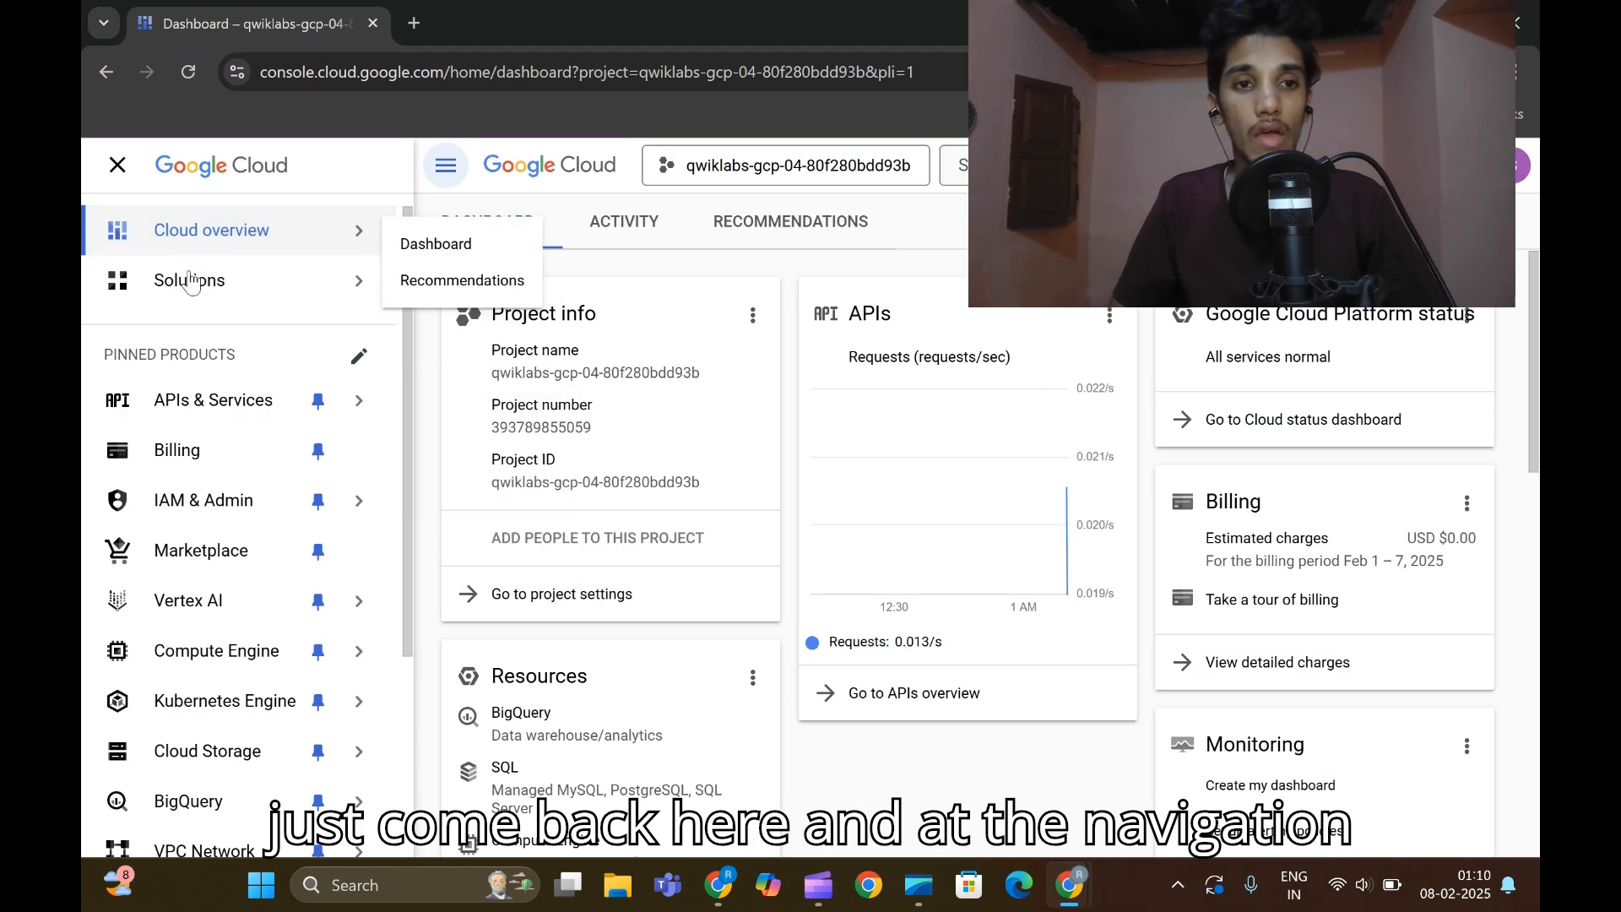
scroll(205, 573, down, 3)
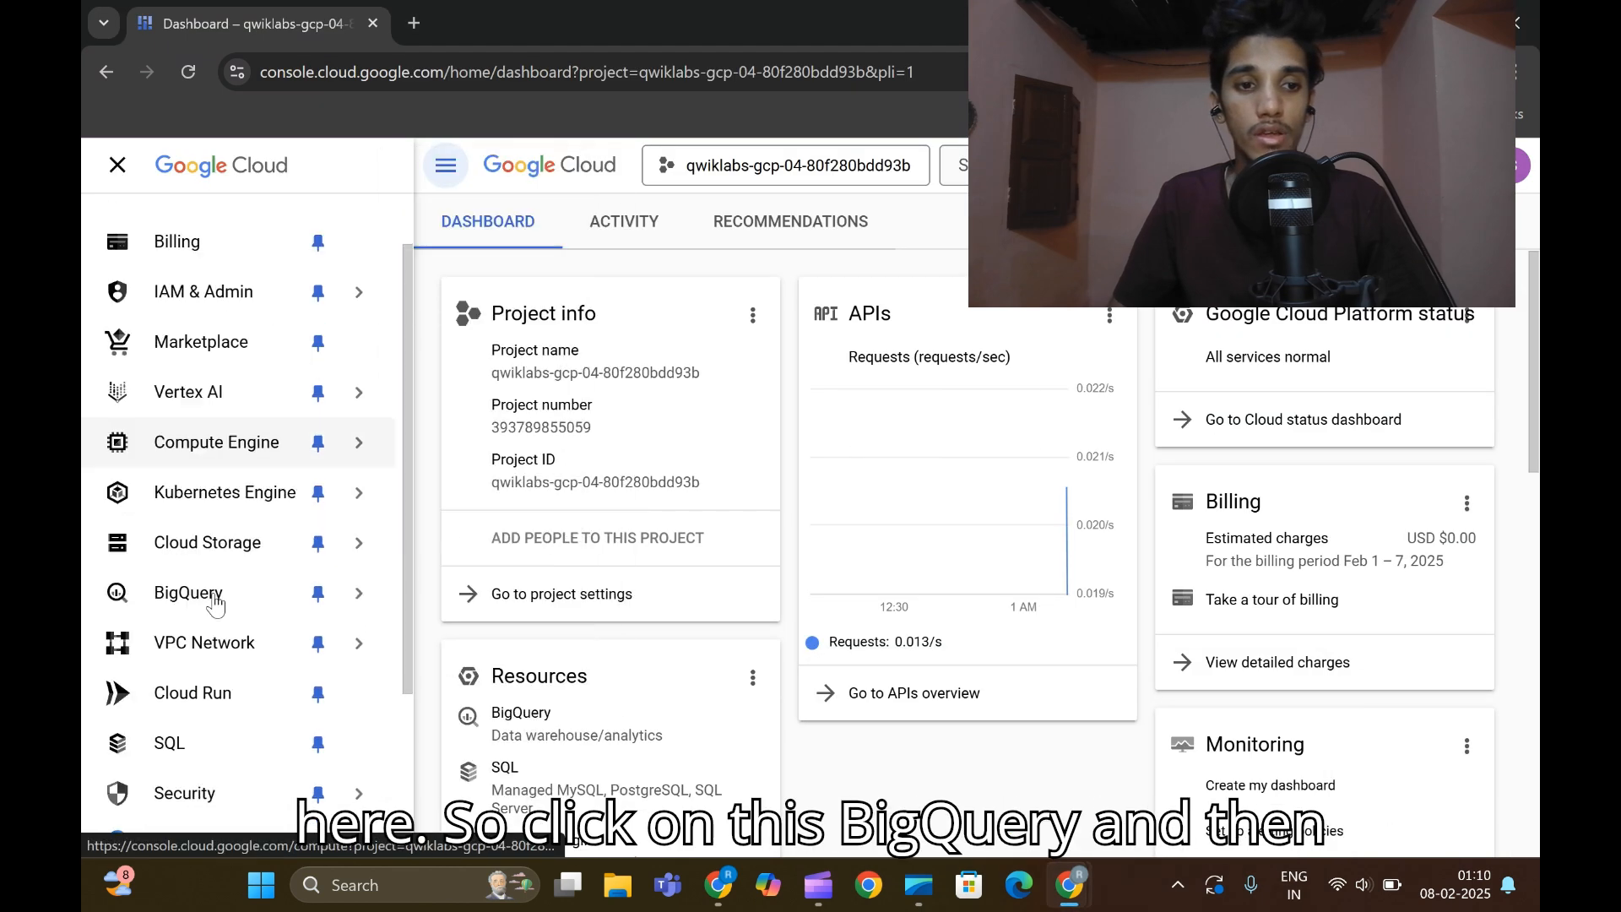
click(201, 582)
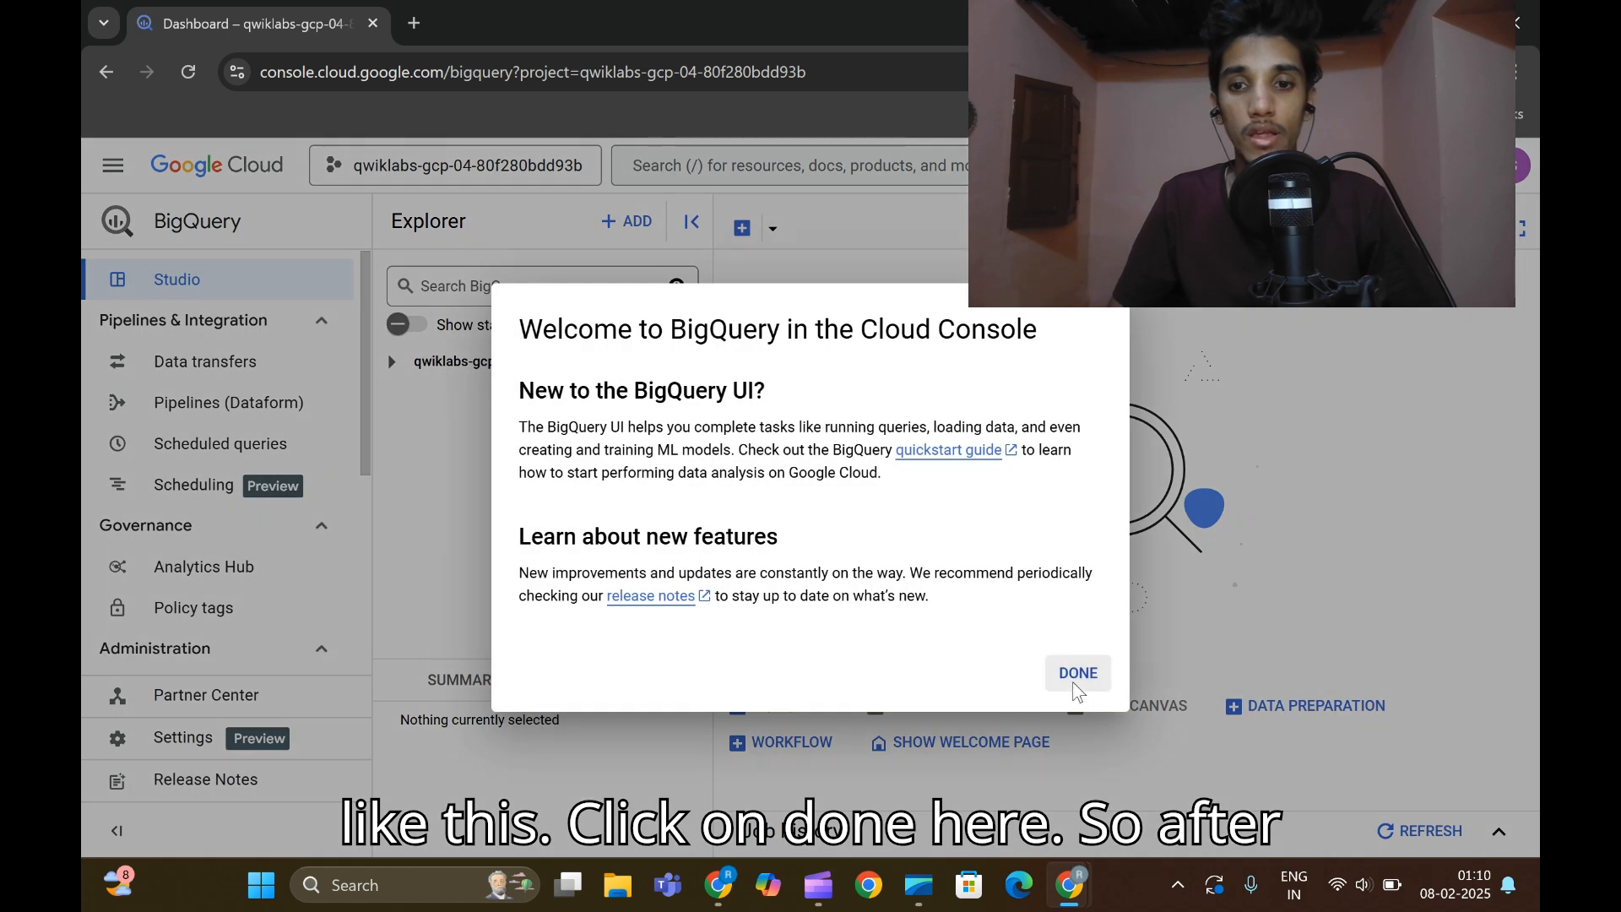
click(1073, 669)
Switch to the lab instructions and copy the dataset ID bq_logs from Task 2.
mouse_move(1070, 885)
click(1011, 832)
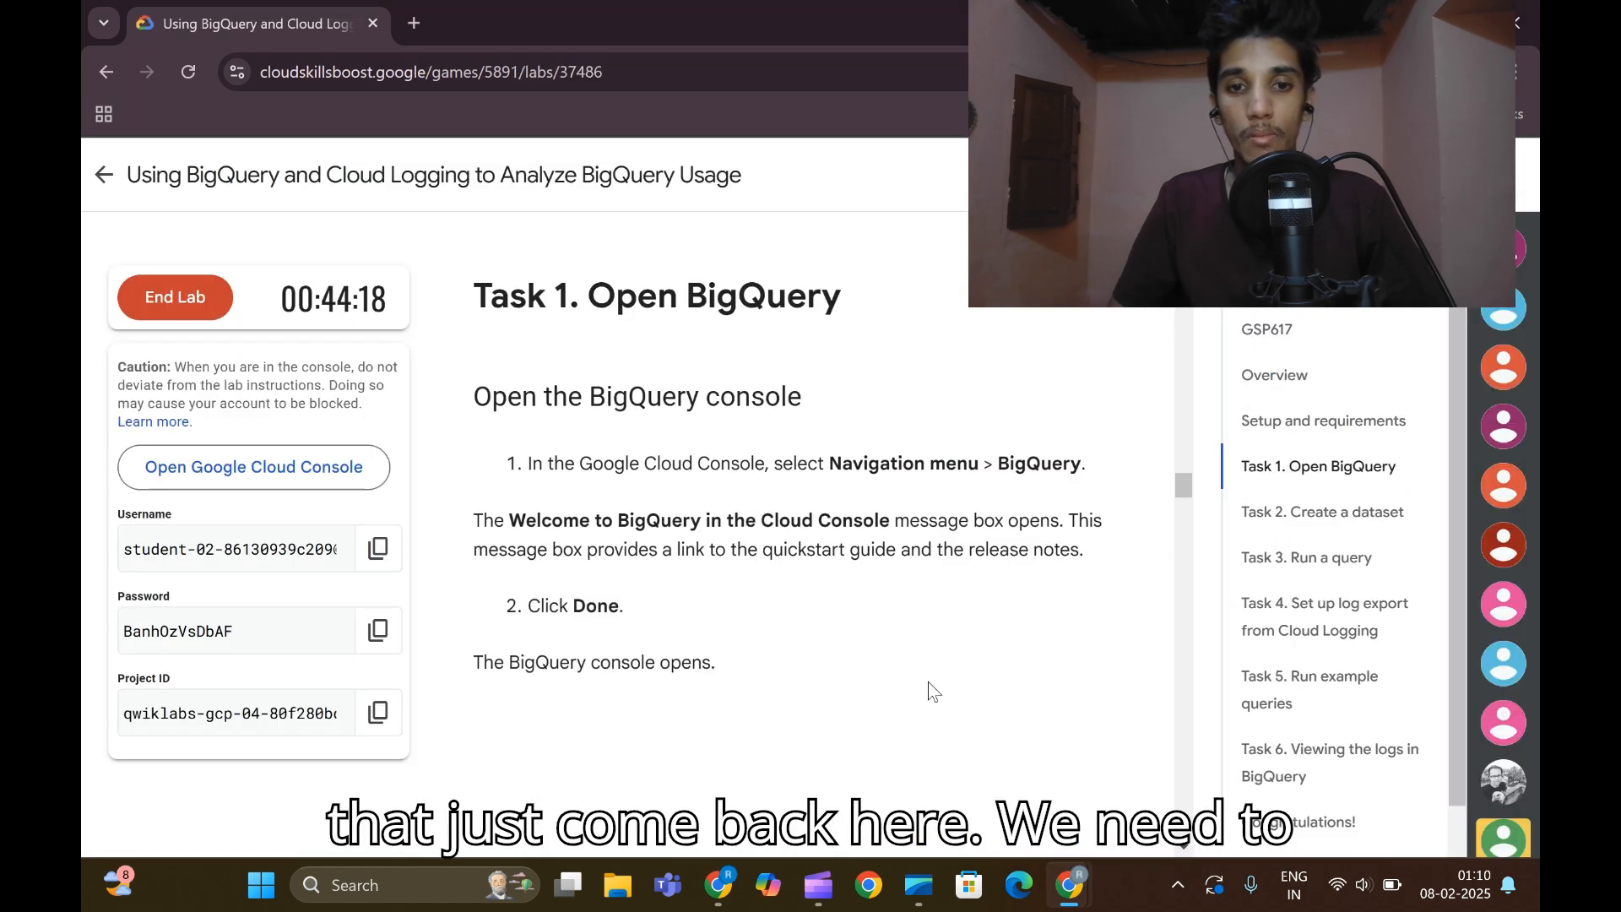
scroll(929, 682, down, 10)
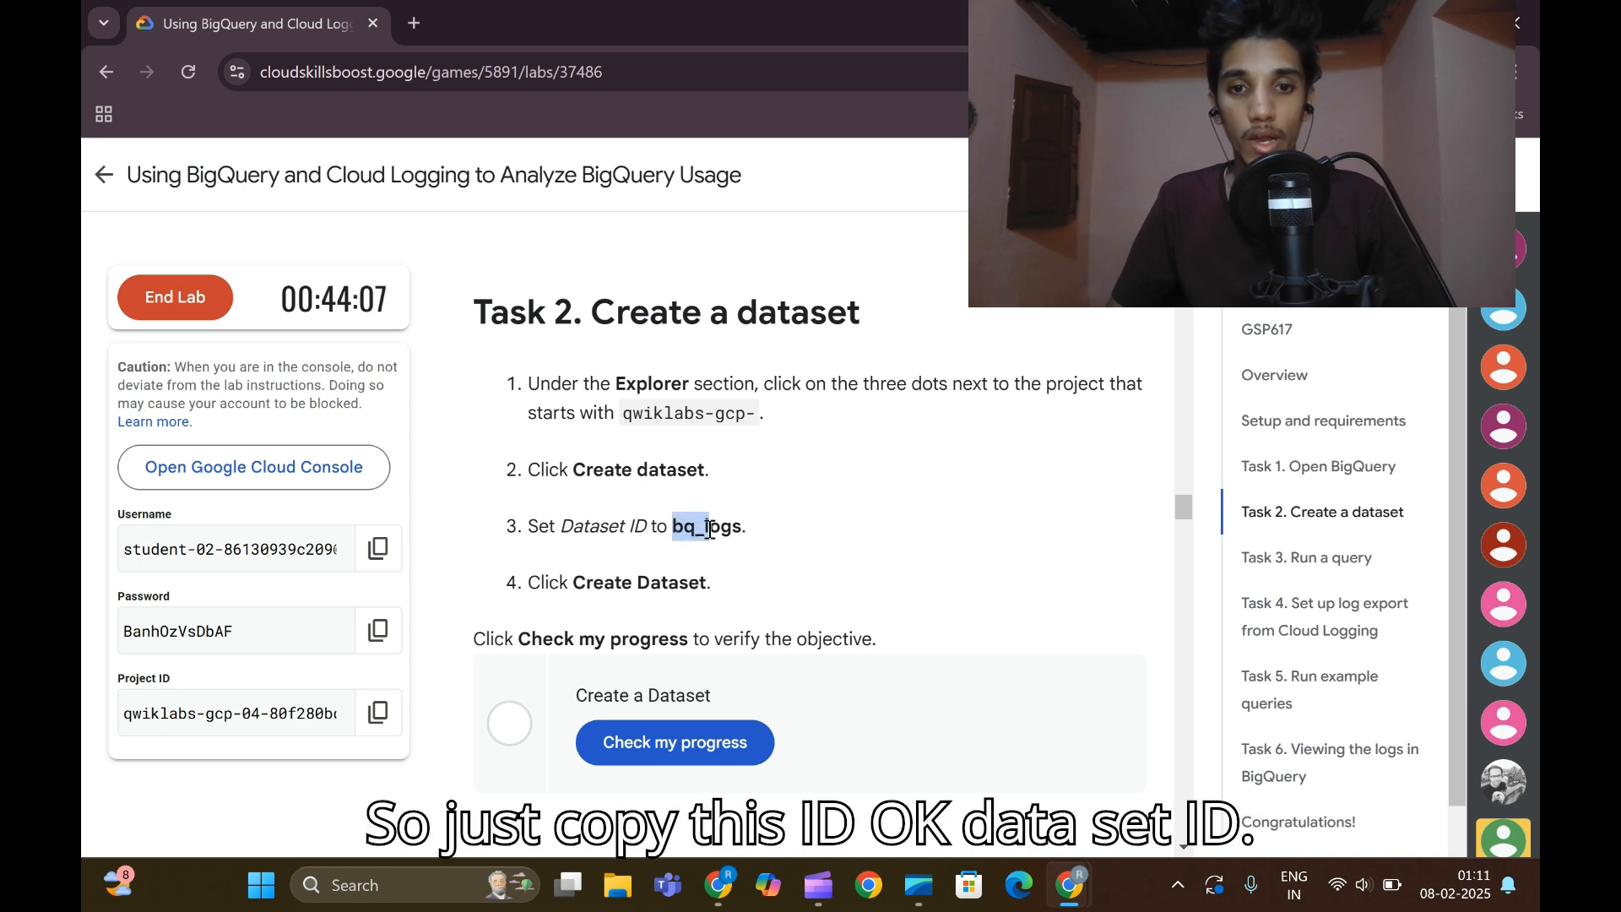
drag(739, 532, 793, 542)
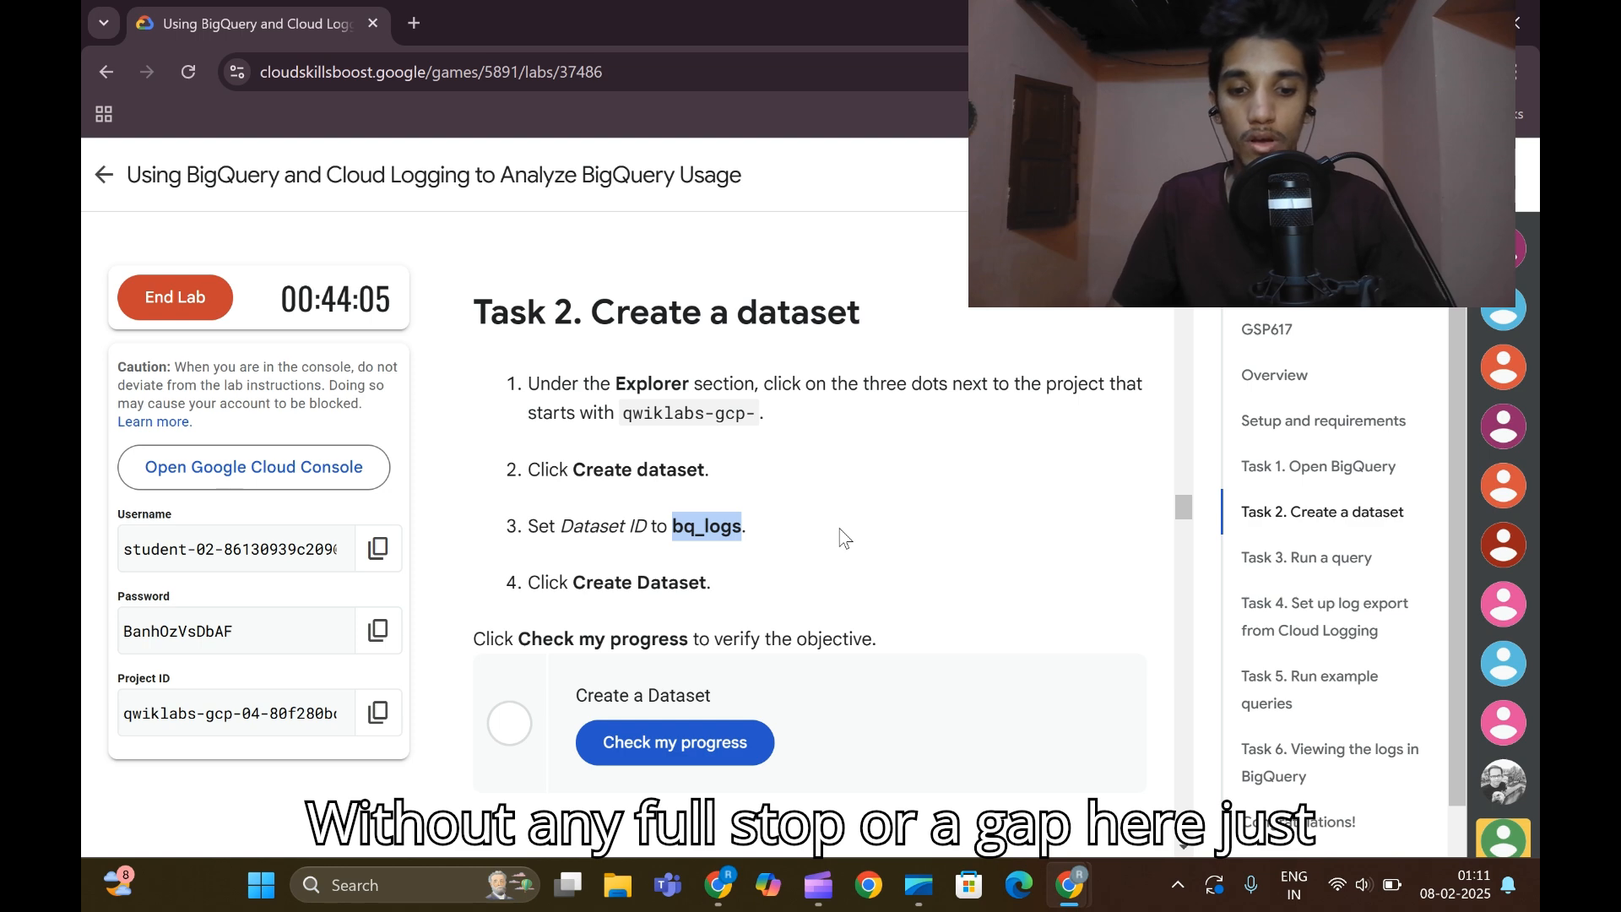
Create a dataset with the ID bq_logs in the qwiklabs project in BigQuery, keeping the US multi-region location, and dismiss the notification.
mouse_move(1068, 885)
click(1132, 743)
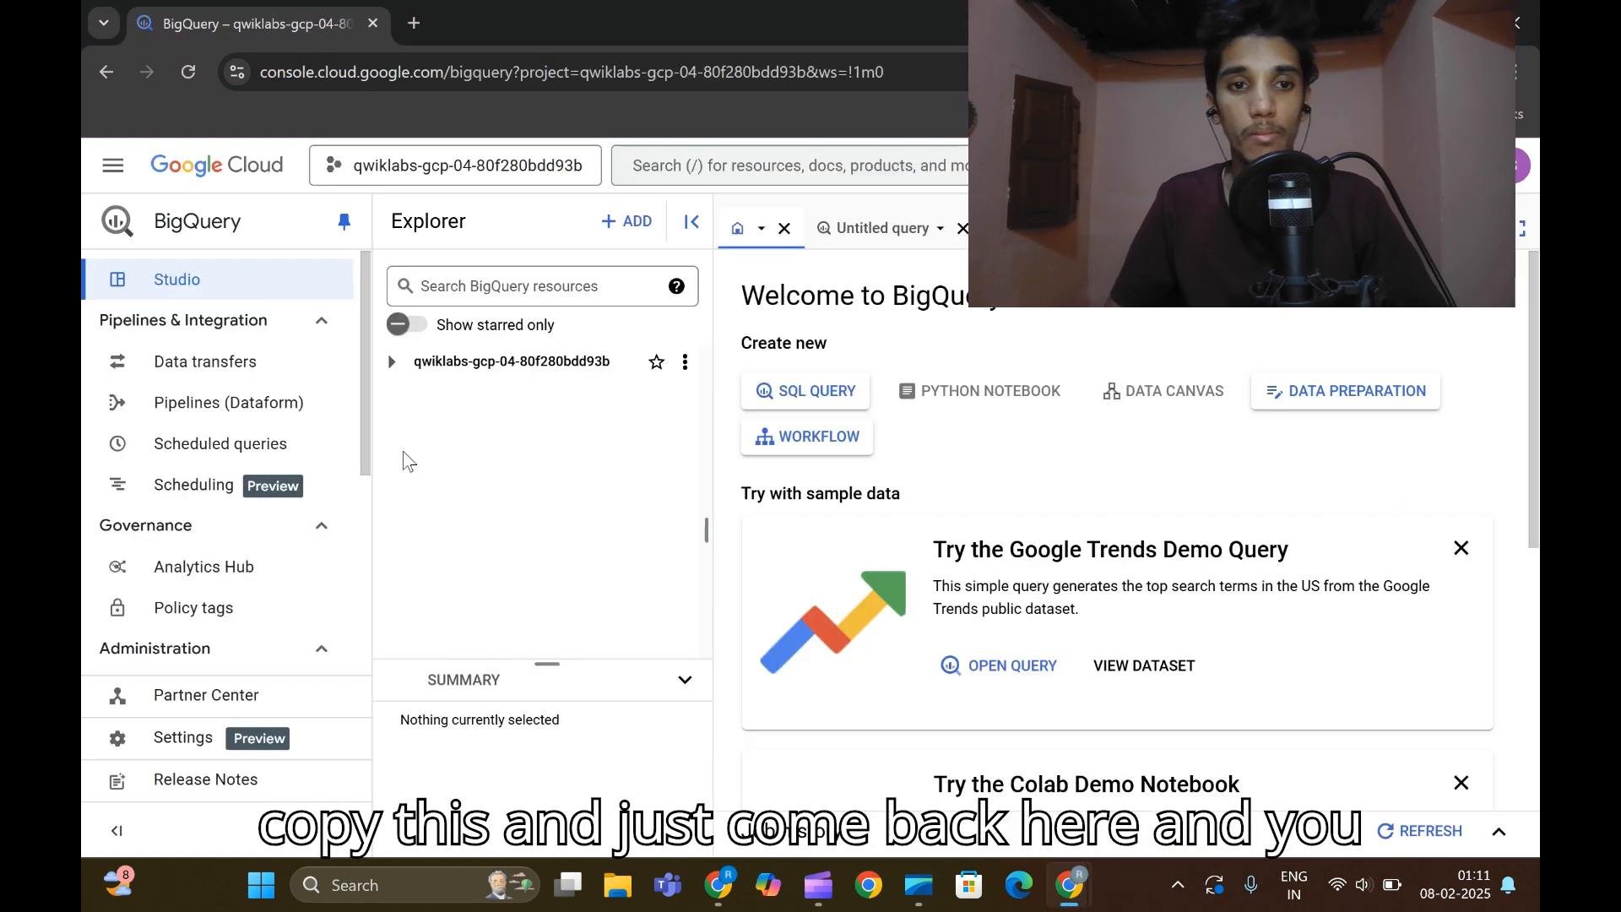
click(685, 362)
click(764, 402)
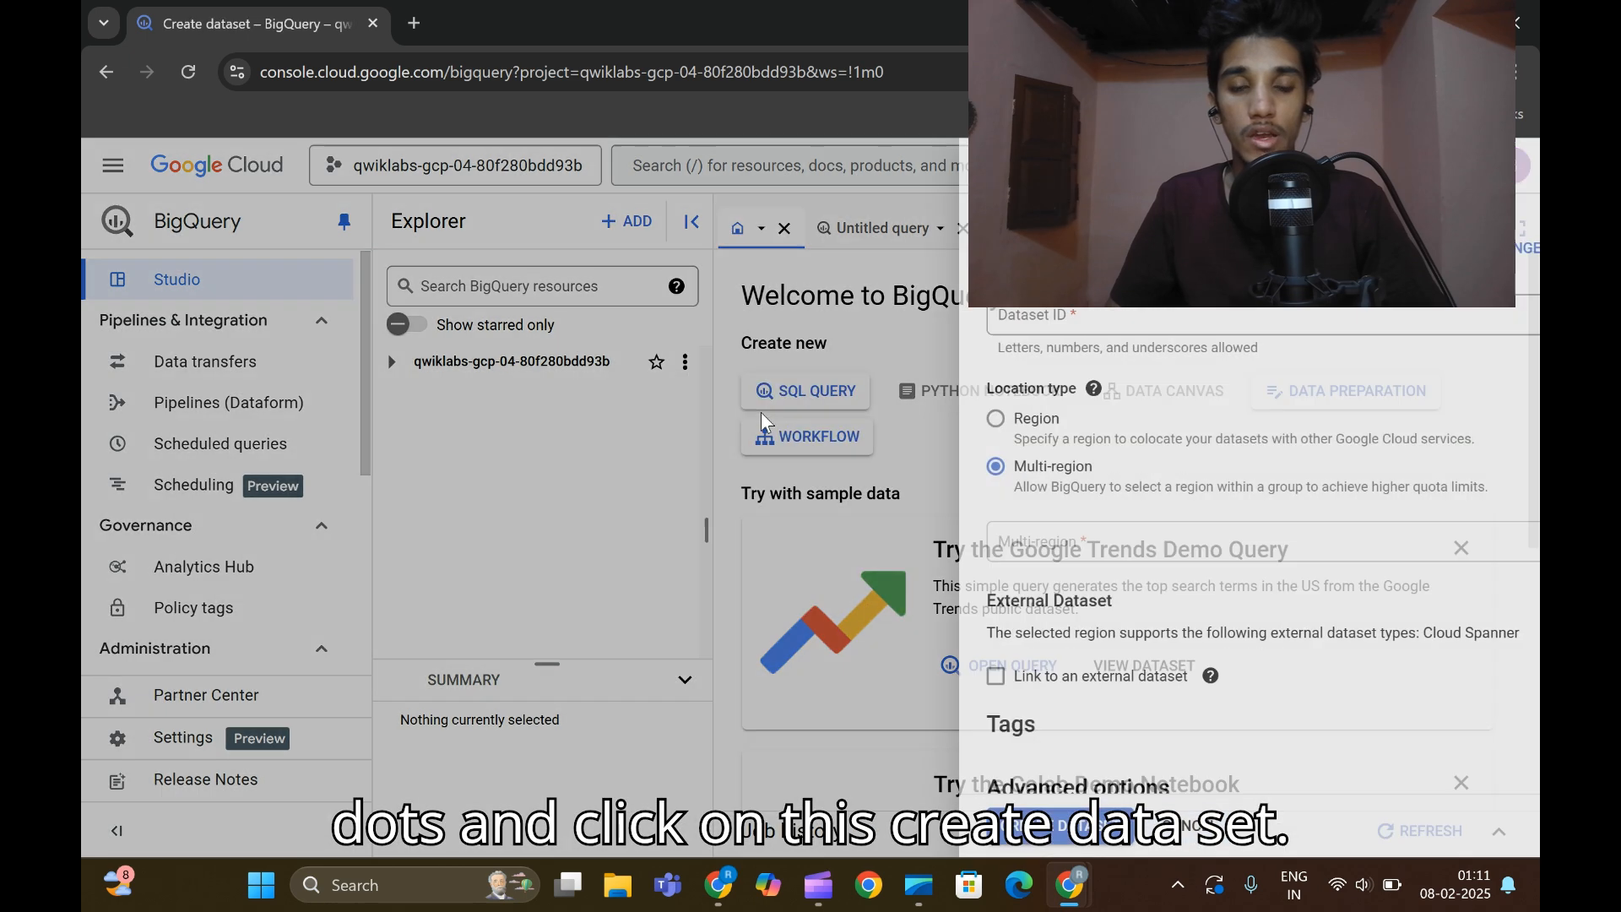
click(975, 323)
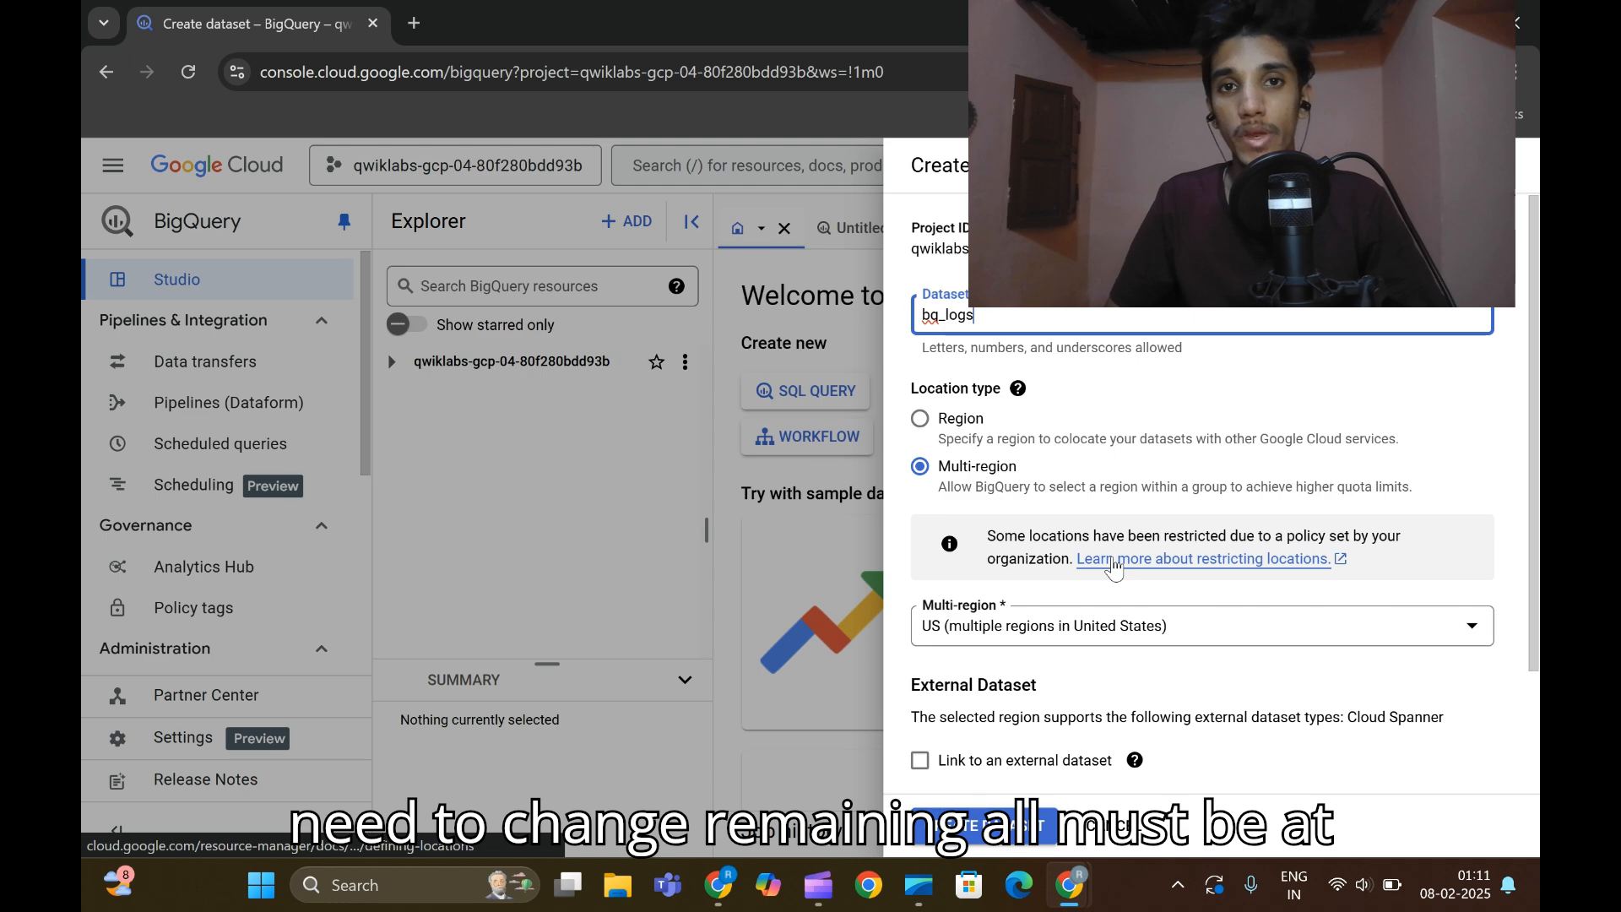
scroll(1089, 625, down, 2)
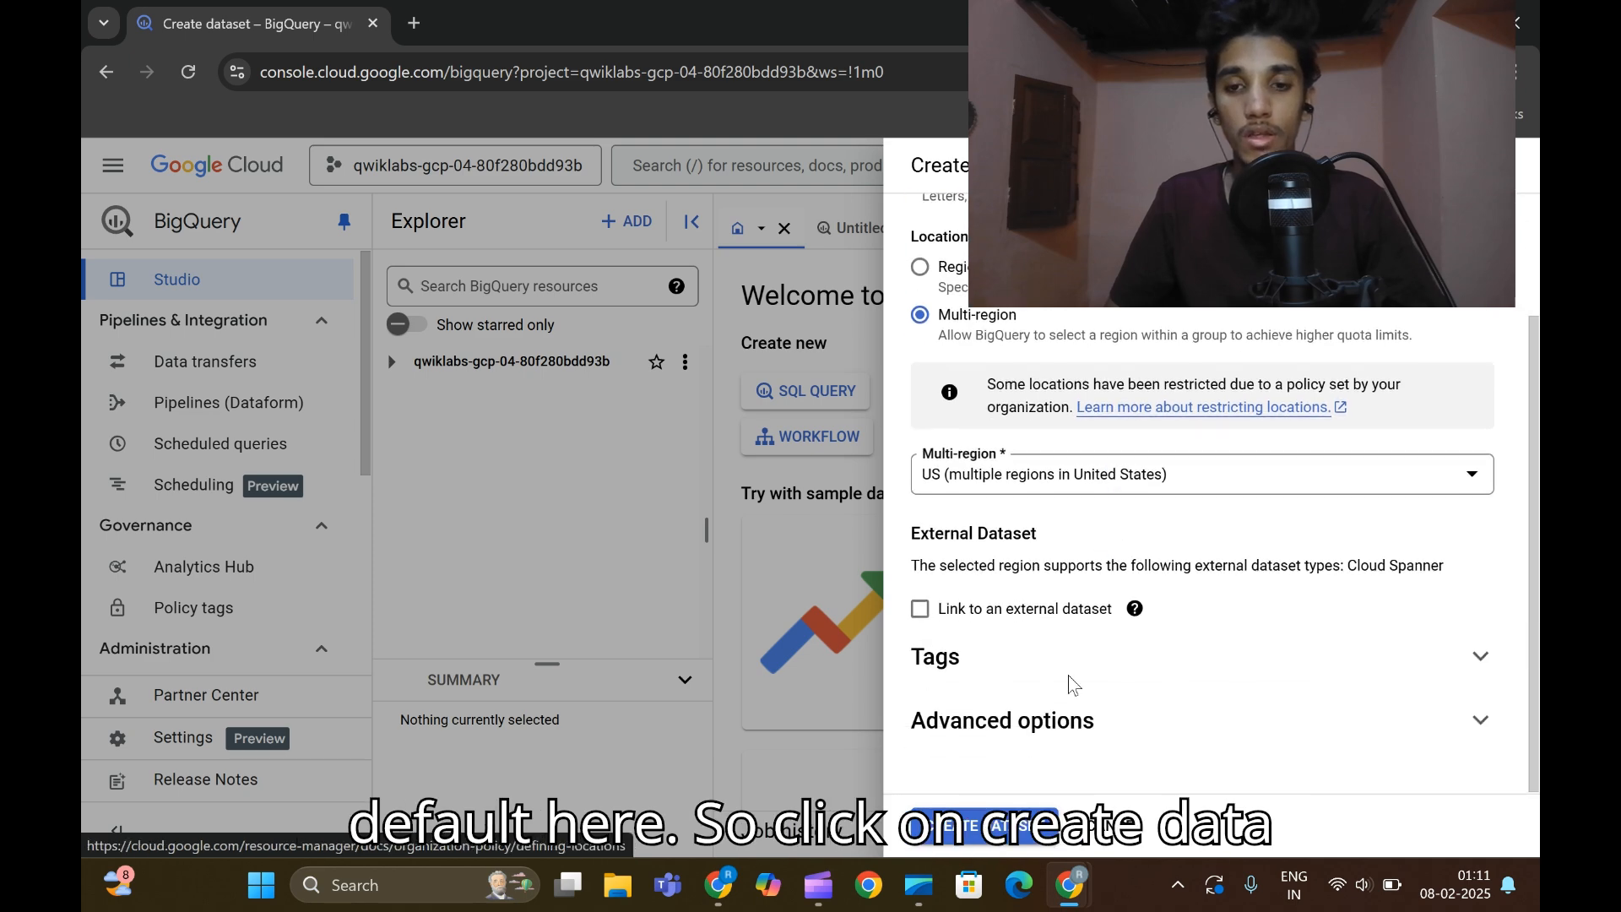
click(1015, 836)
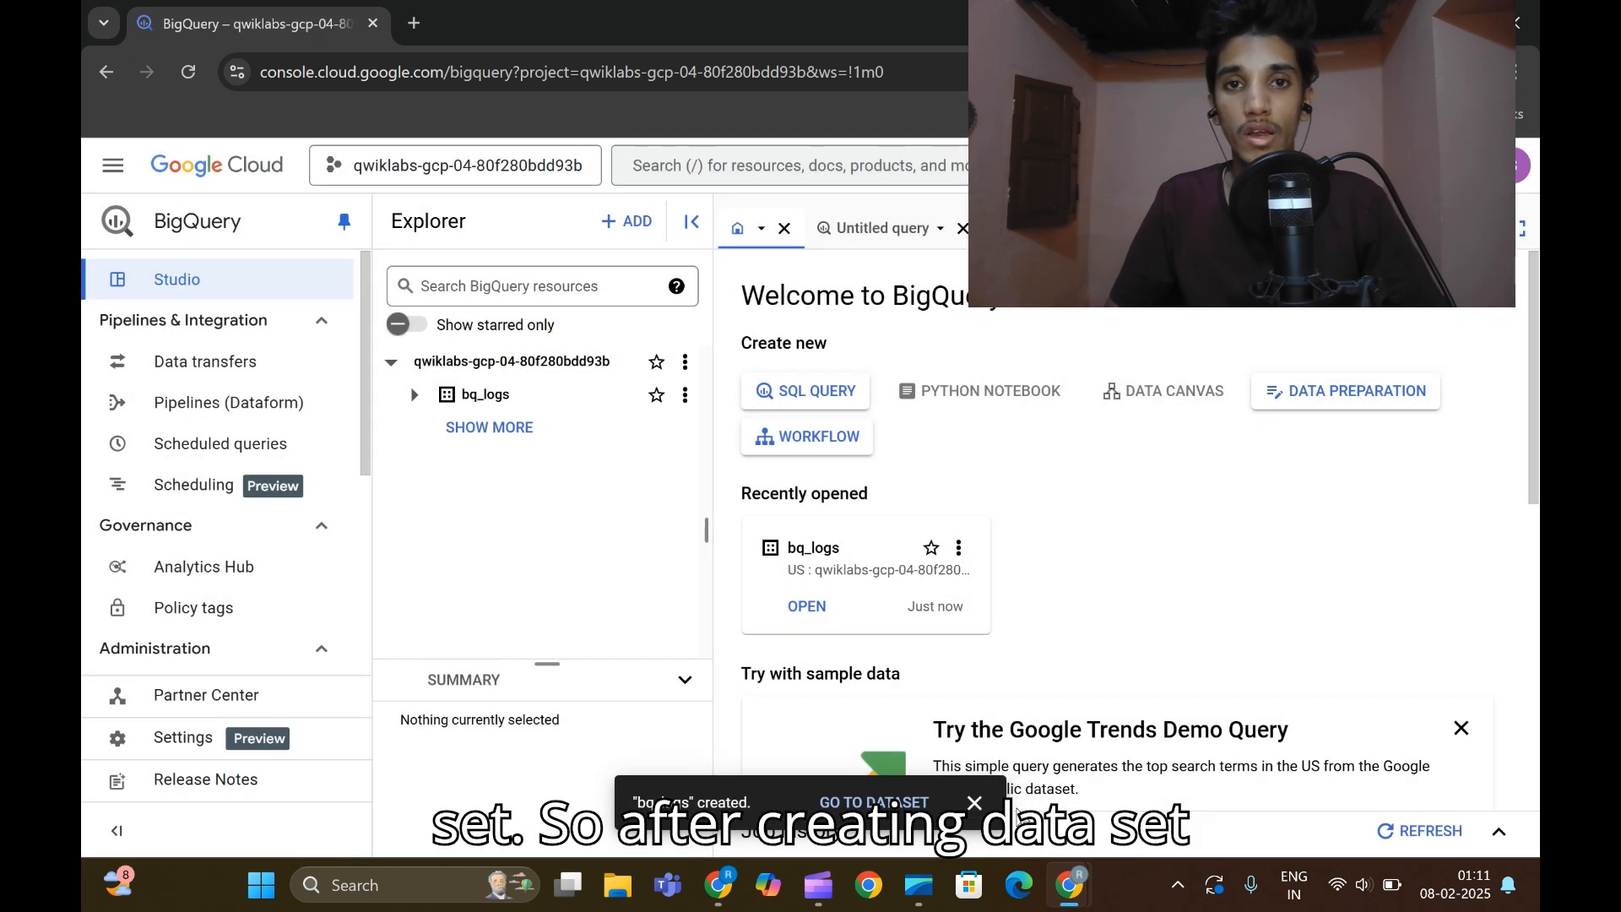
click(974, 803)
Switch to the lab page and check the progress of the Create a Dataset objective in Task 2.
mouse_move(1072, 899)
click(937, 760)
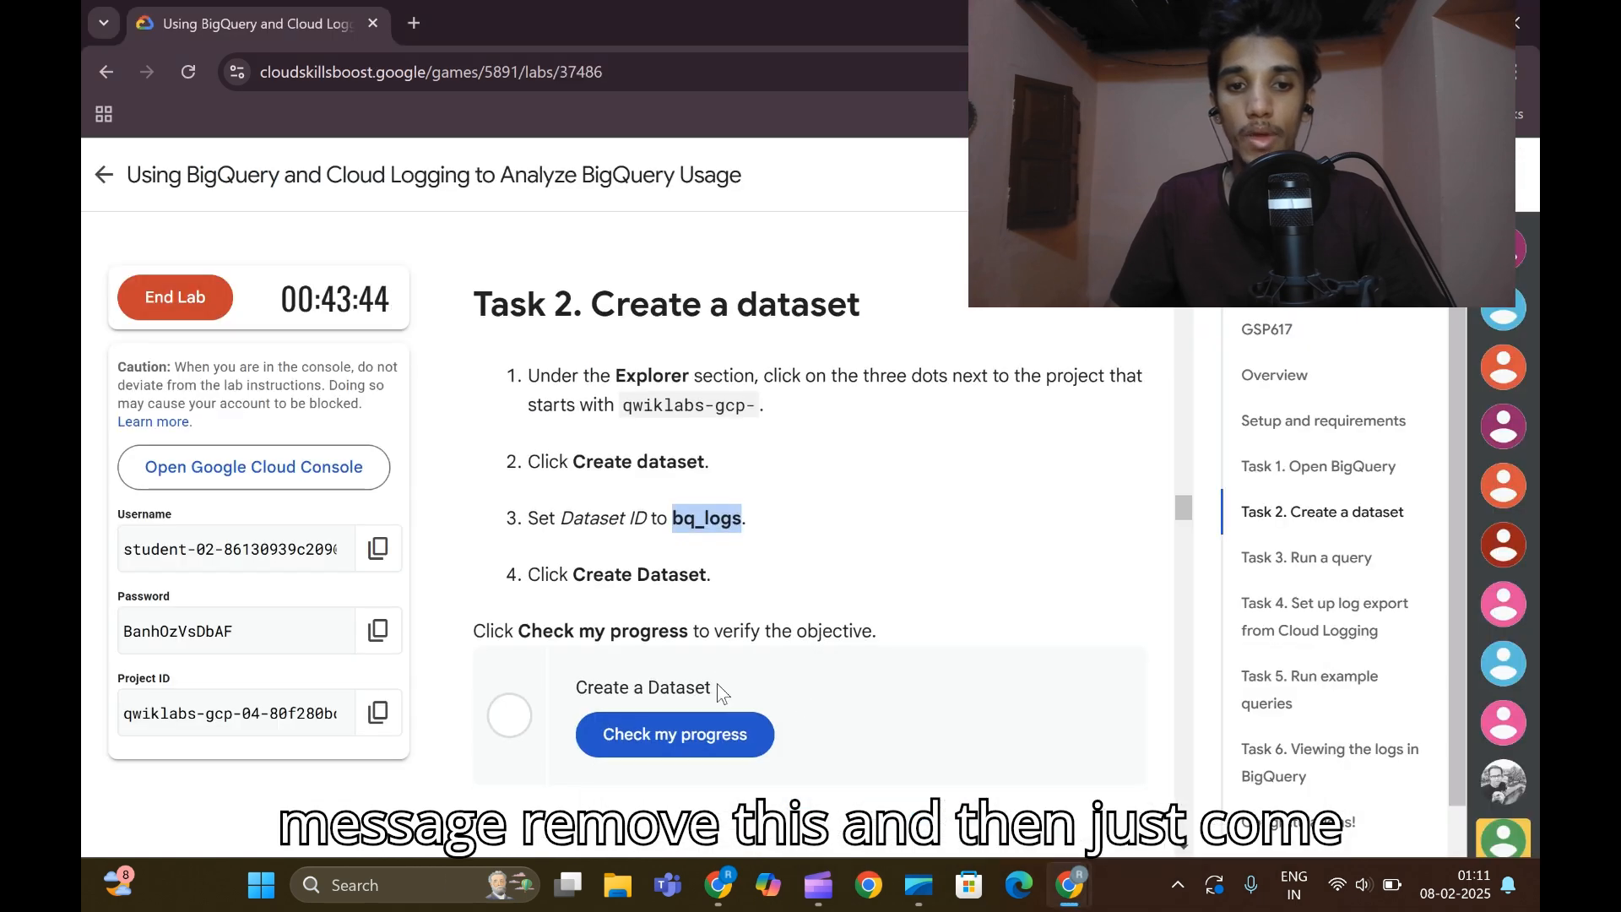
scroll(717, 682, down, 3)
click(671, 525)
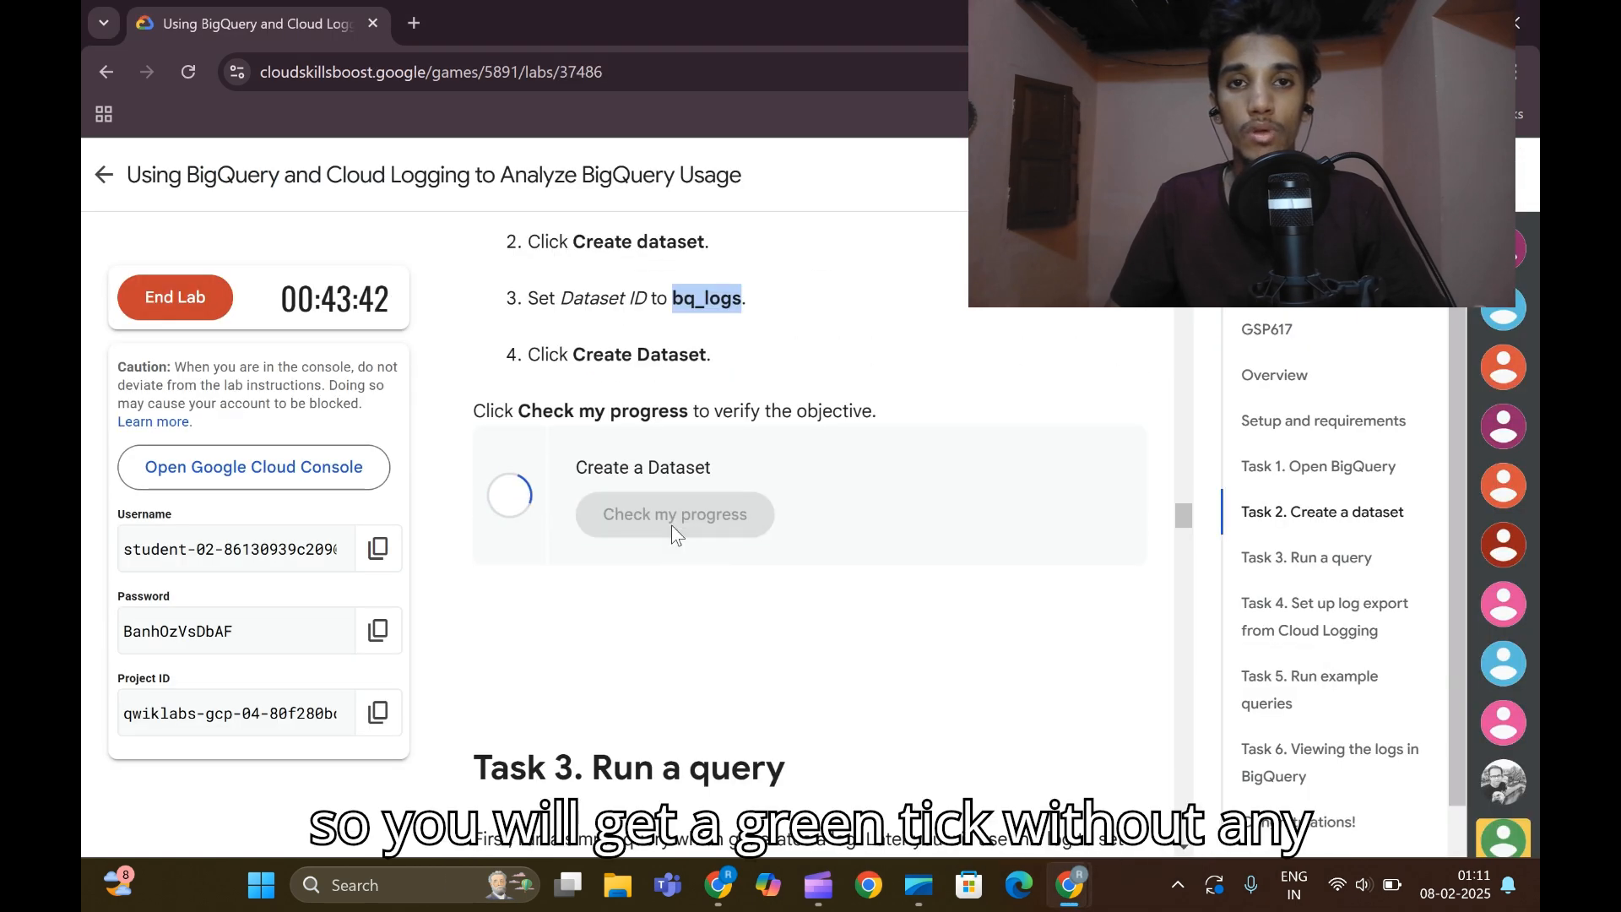
Copy the SELECT current_date query from Task 3 of the lab and run it in BigQuery's untitled query.
scroll(771, 530, down, 5)
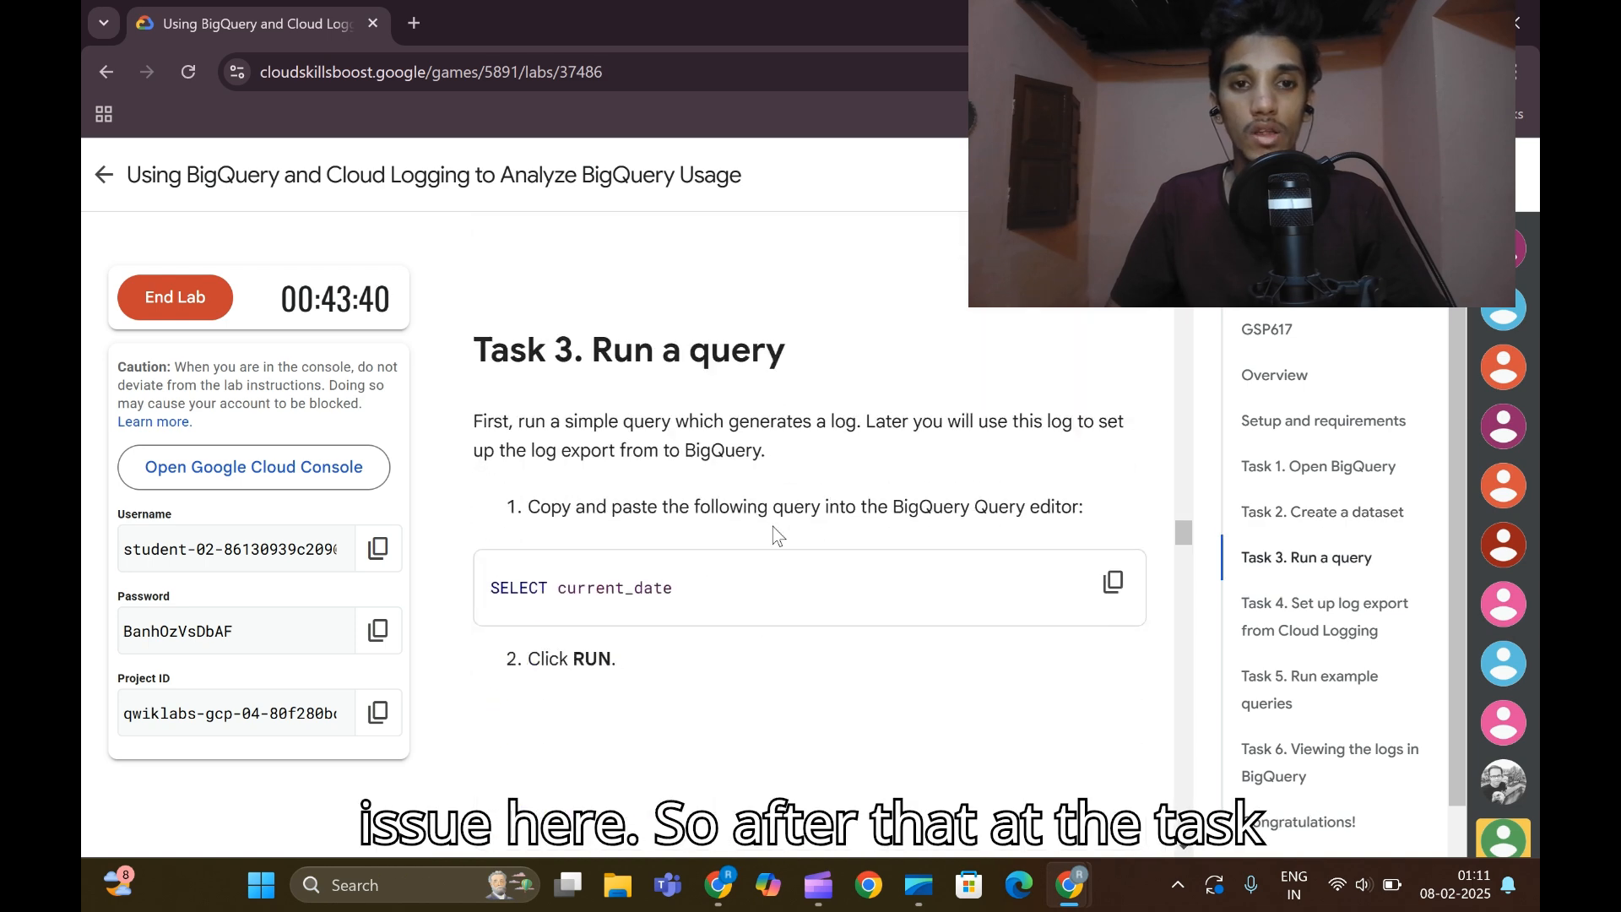
click(1113, 581)
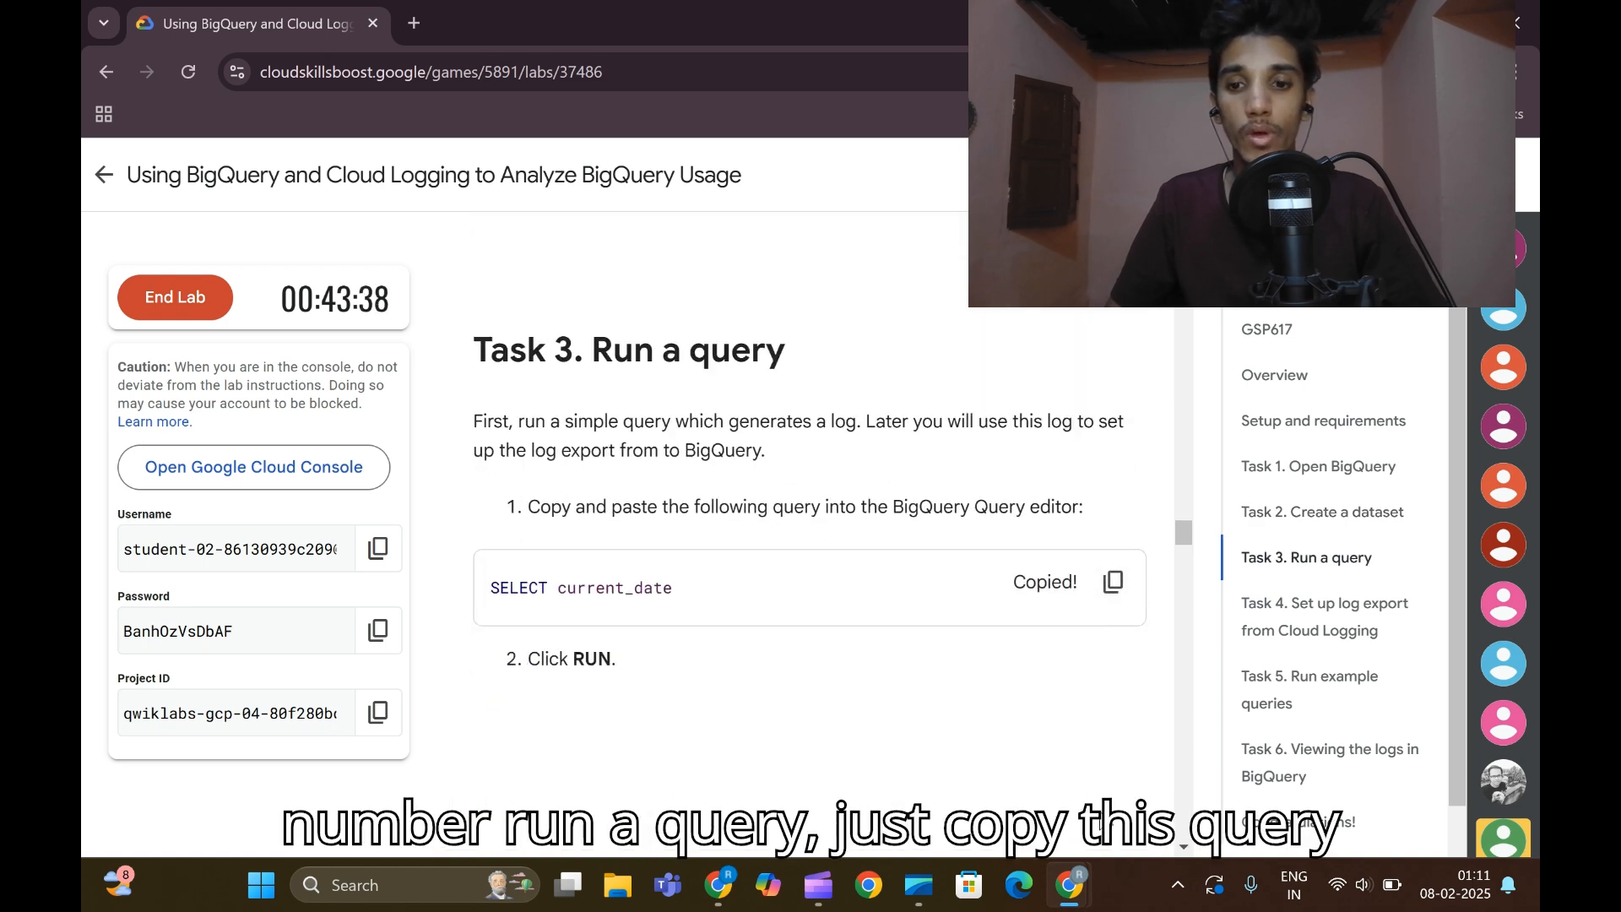
mouse_move(1069, 885)
click(1213, 747)
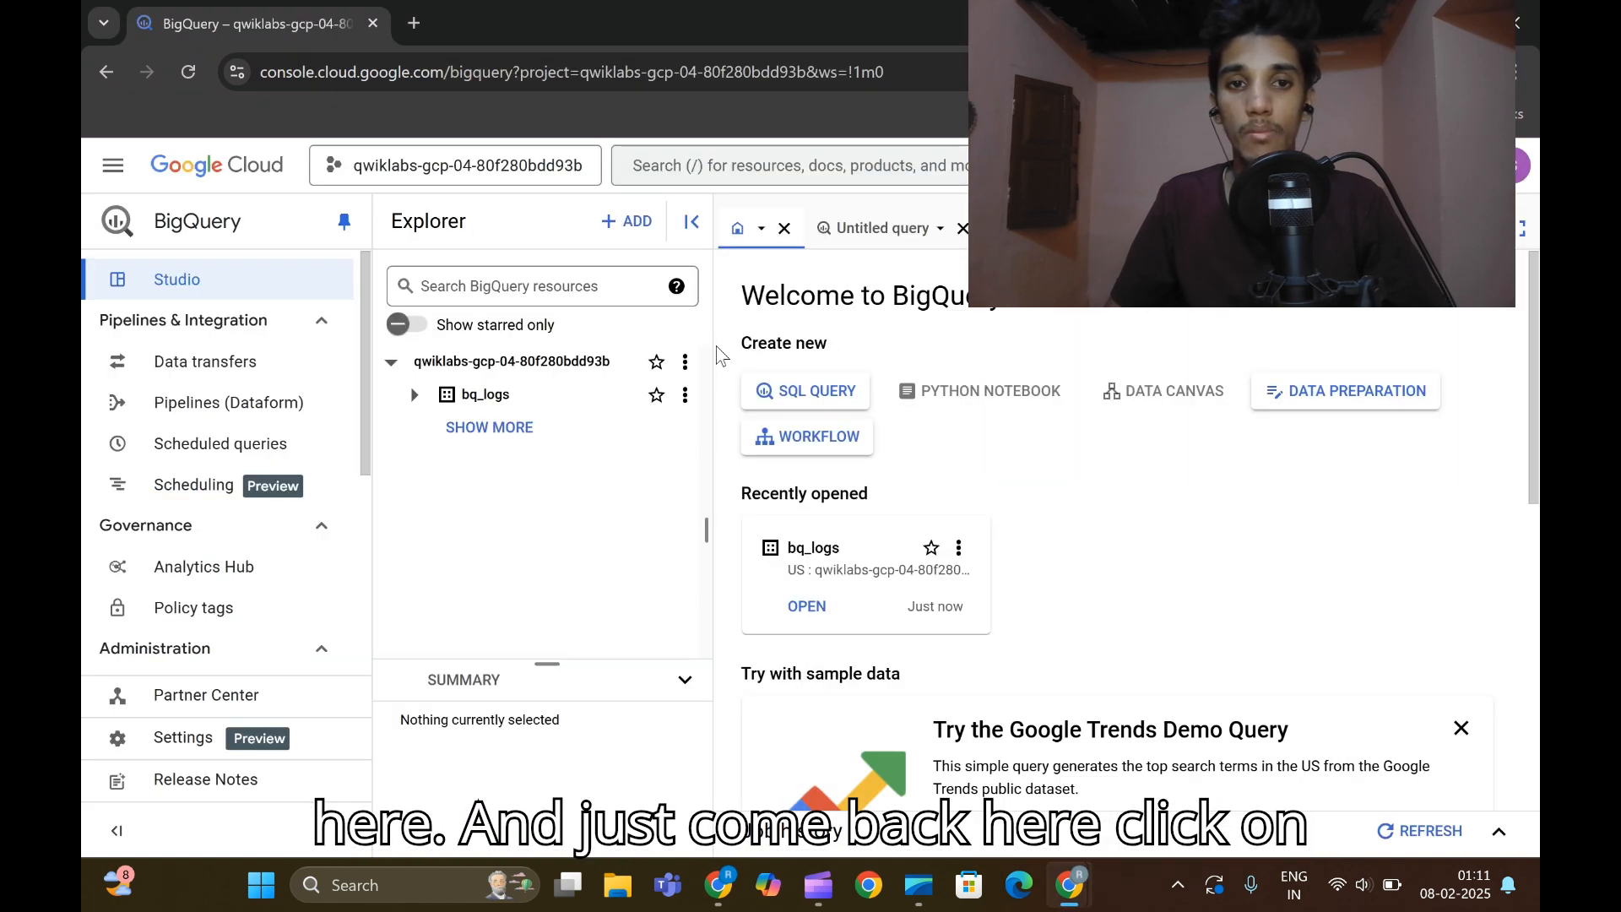
click(879, 228)
key(ctrl+v)
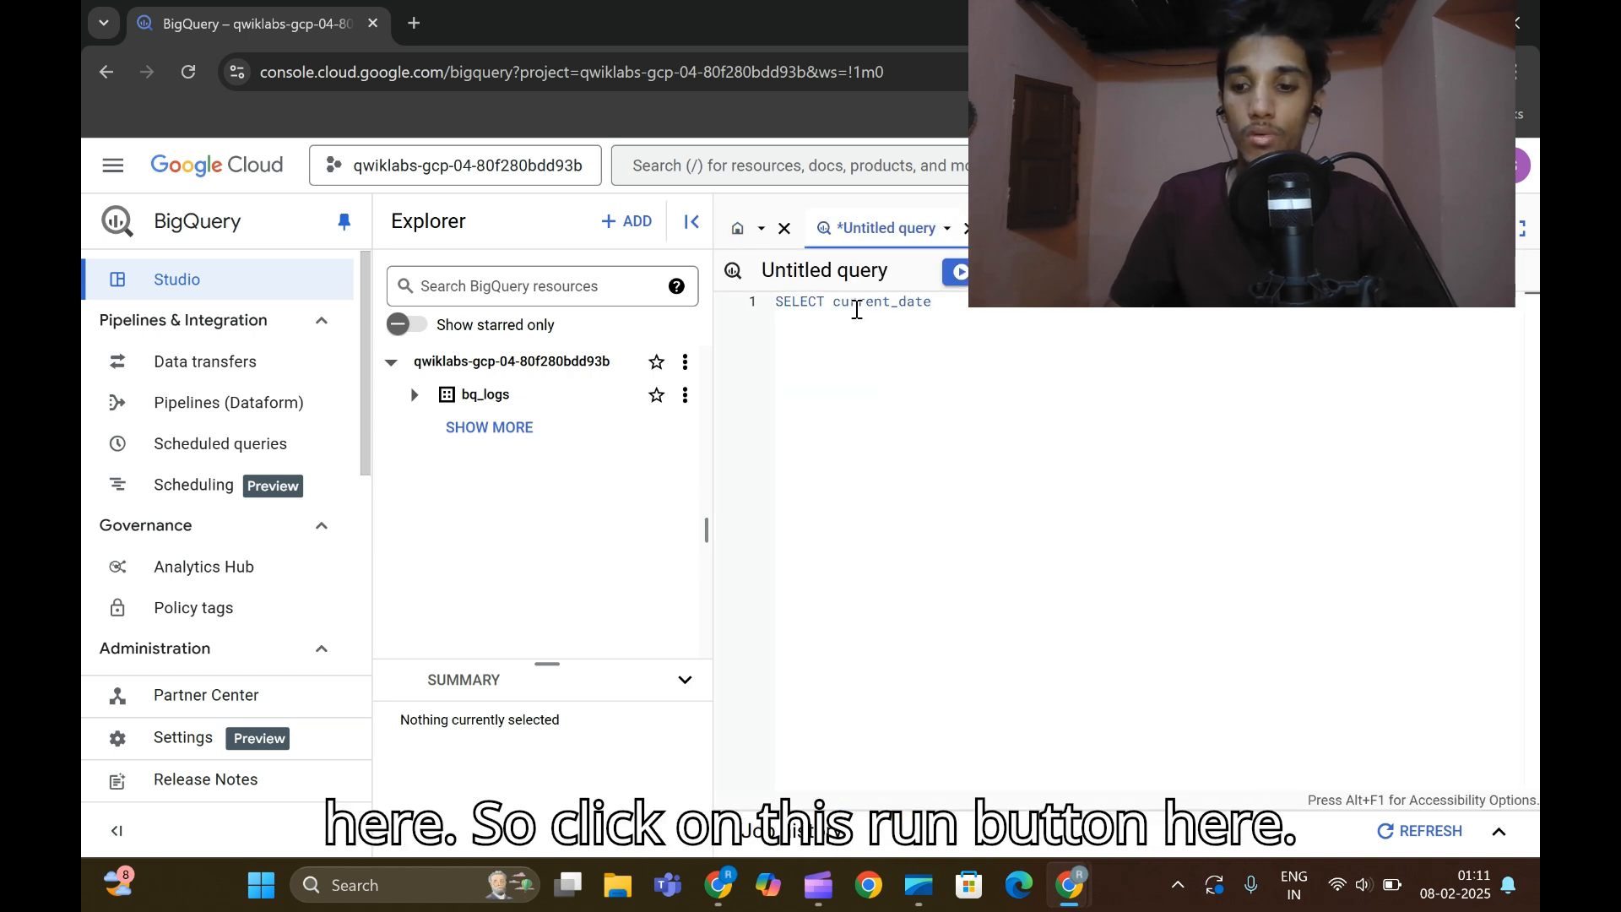
click(960, 274)
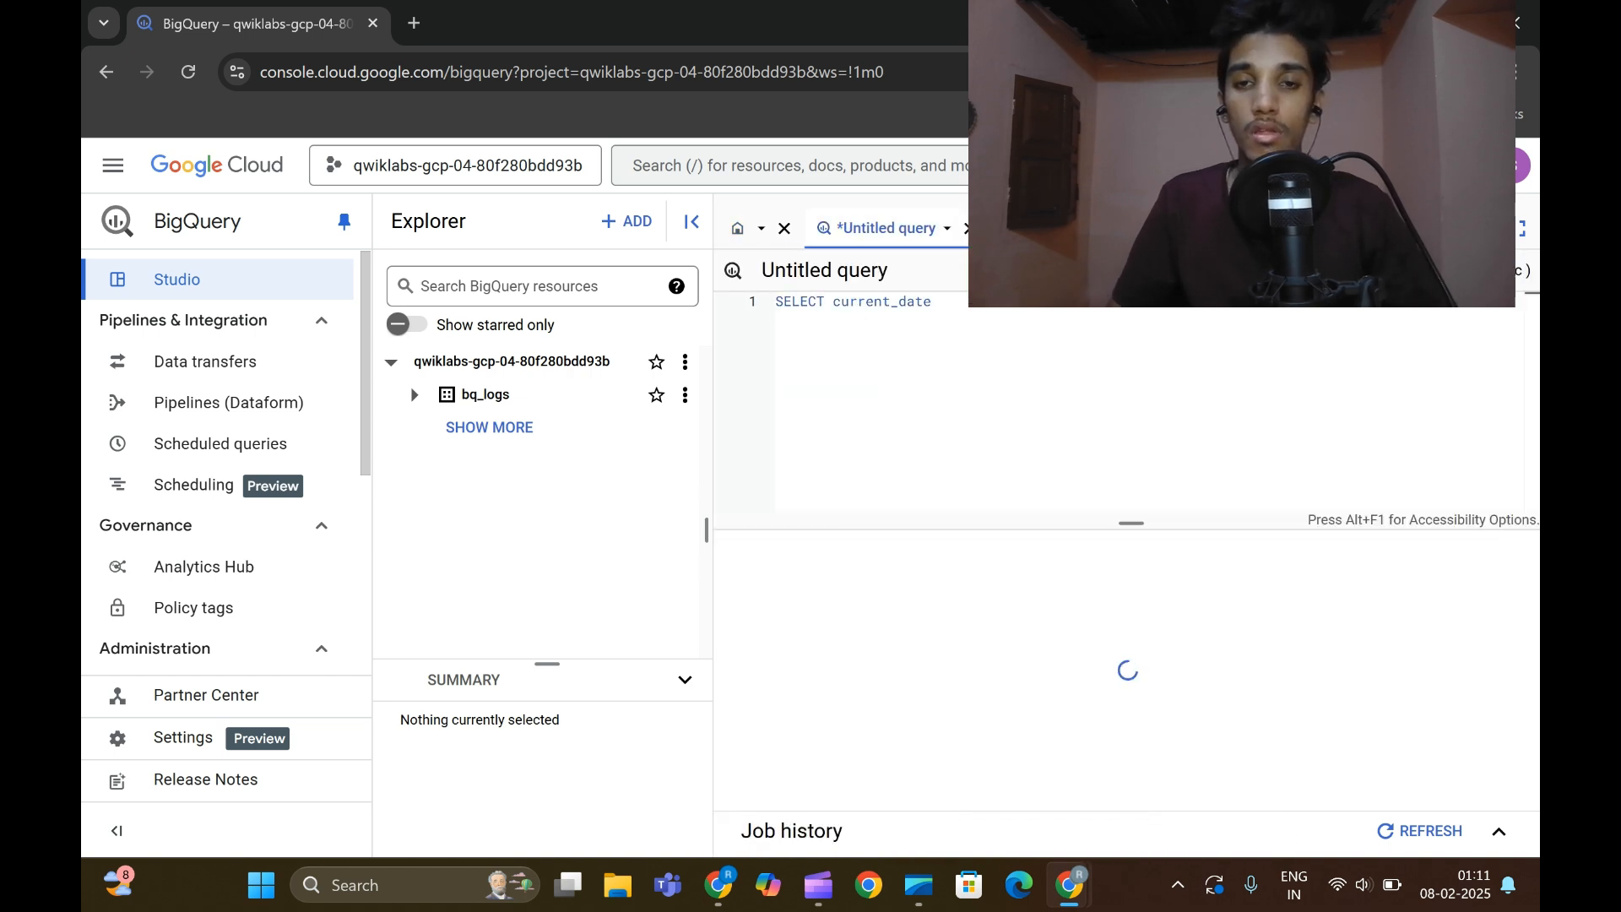
Consult Task 4 in the lab instructions, and open the console's list of all products, leaving the unsaved query work.
mouse_move(1070, 885)
click(946, 743)
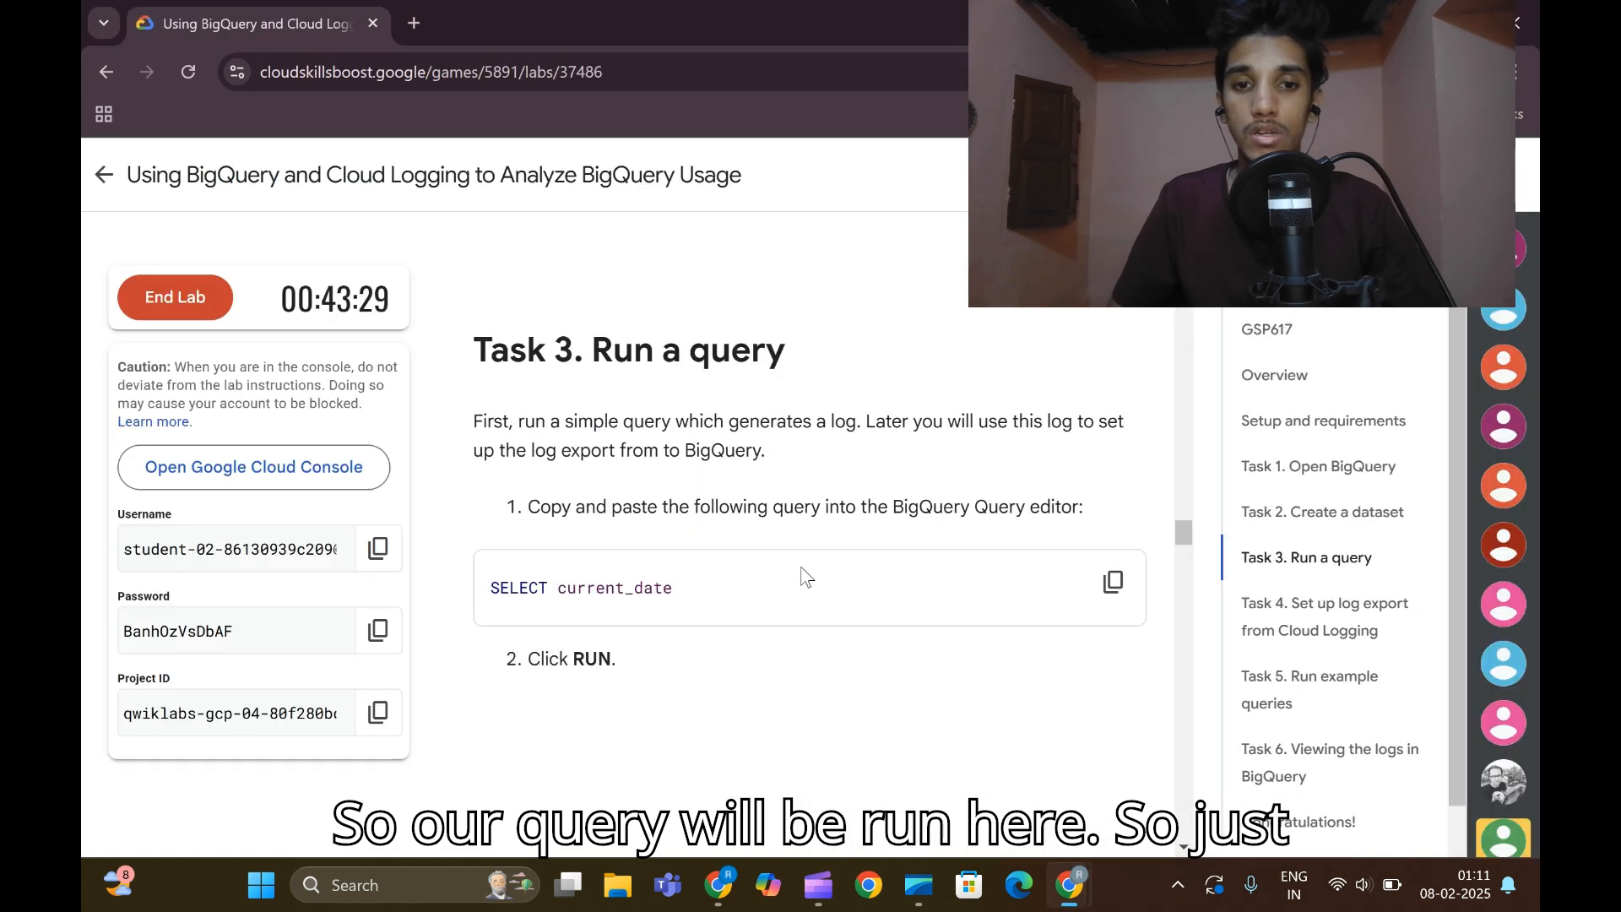
scroll(762, 541, down, 5)
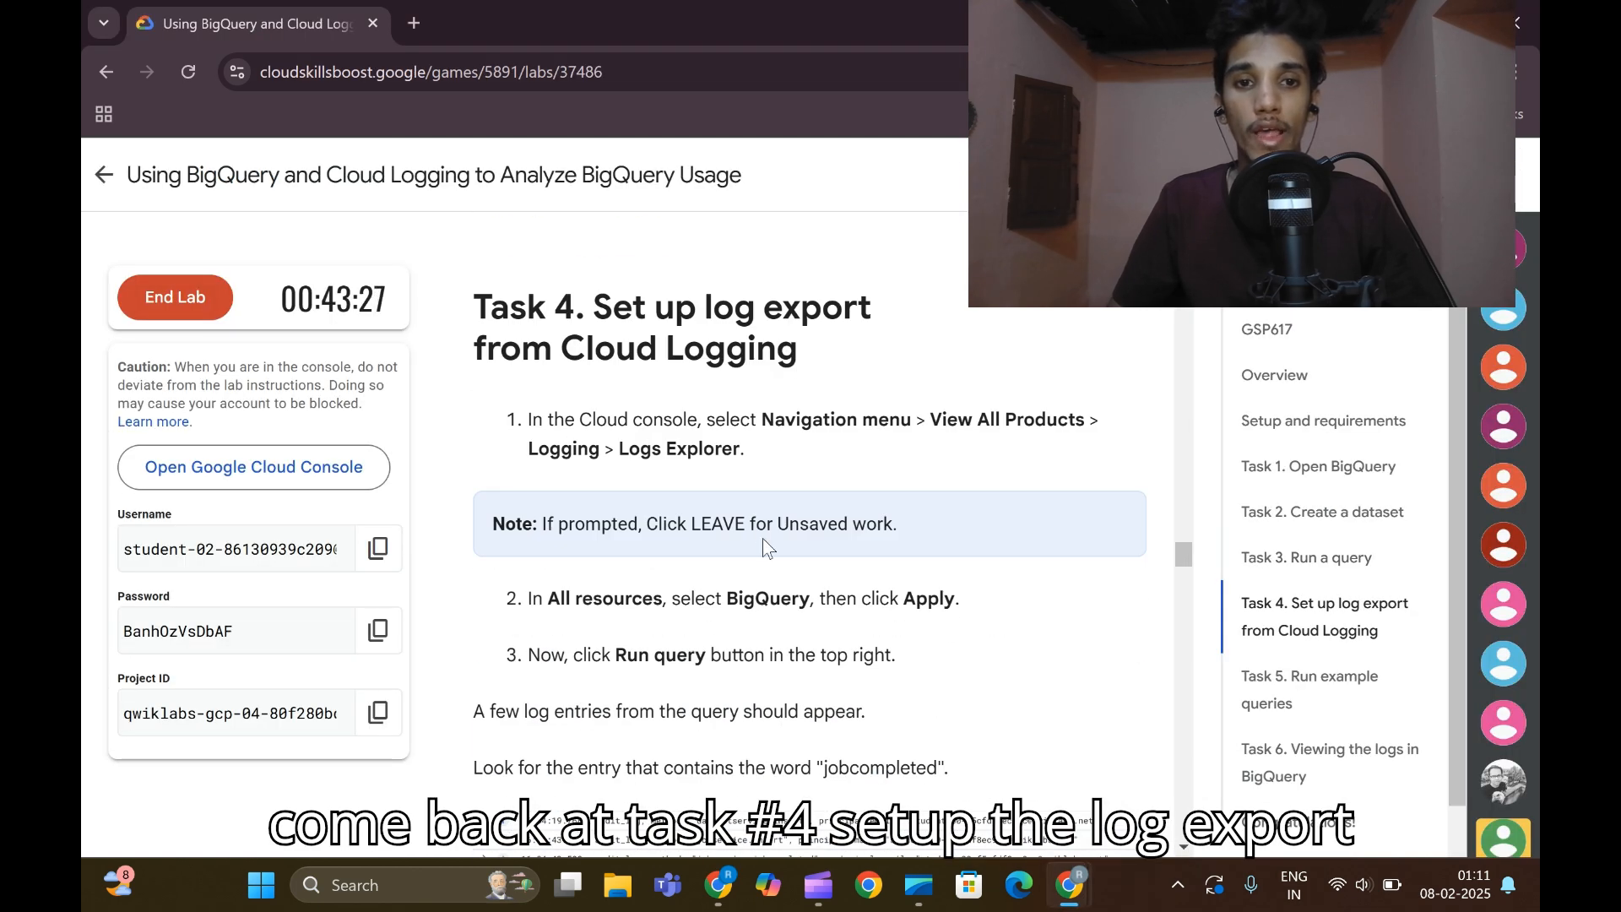
scroll(763, 539, down, 1)
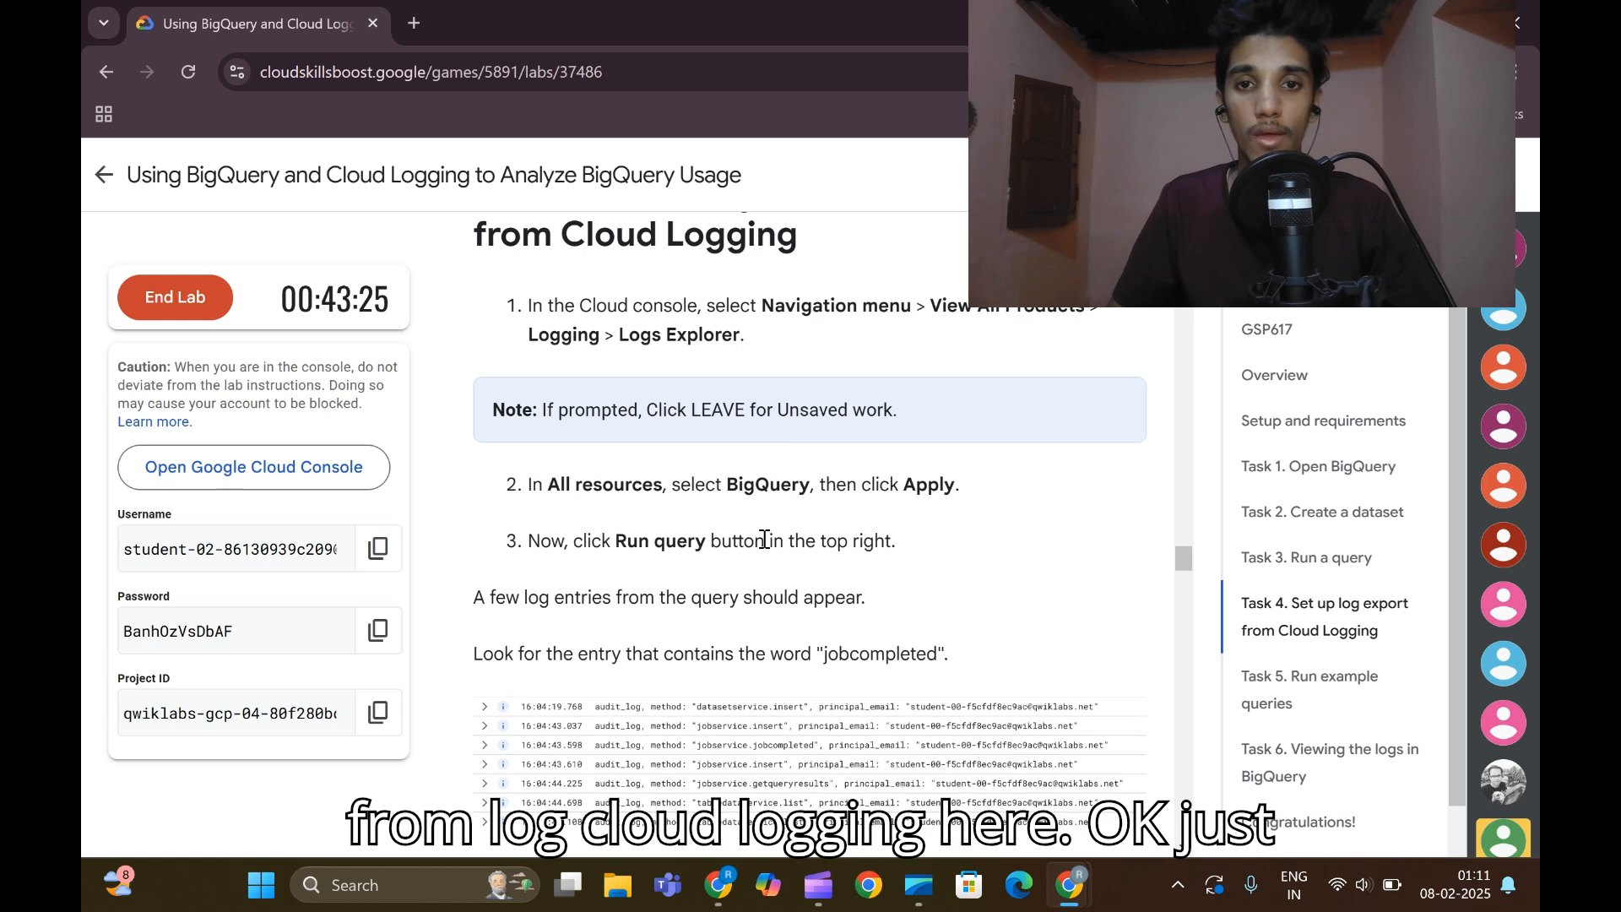
mouse_move(1095, 854)
click(1192, 760)
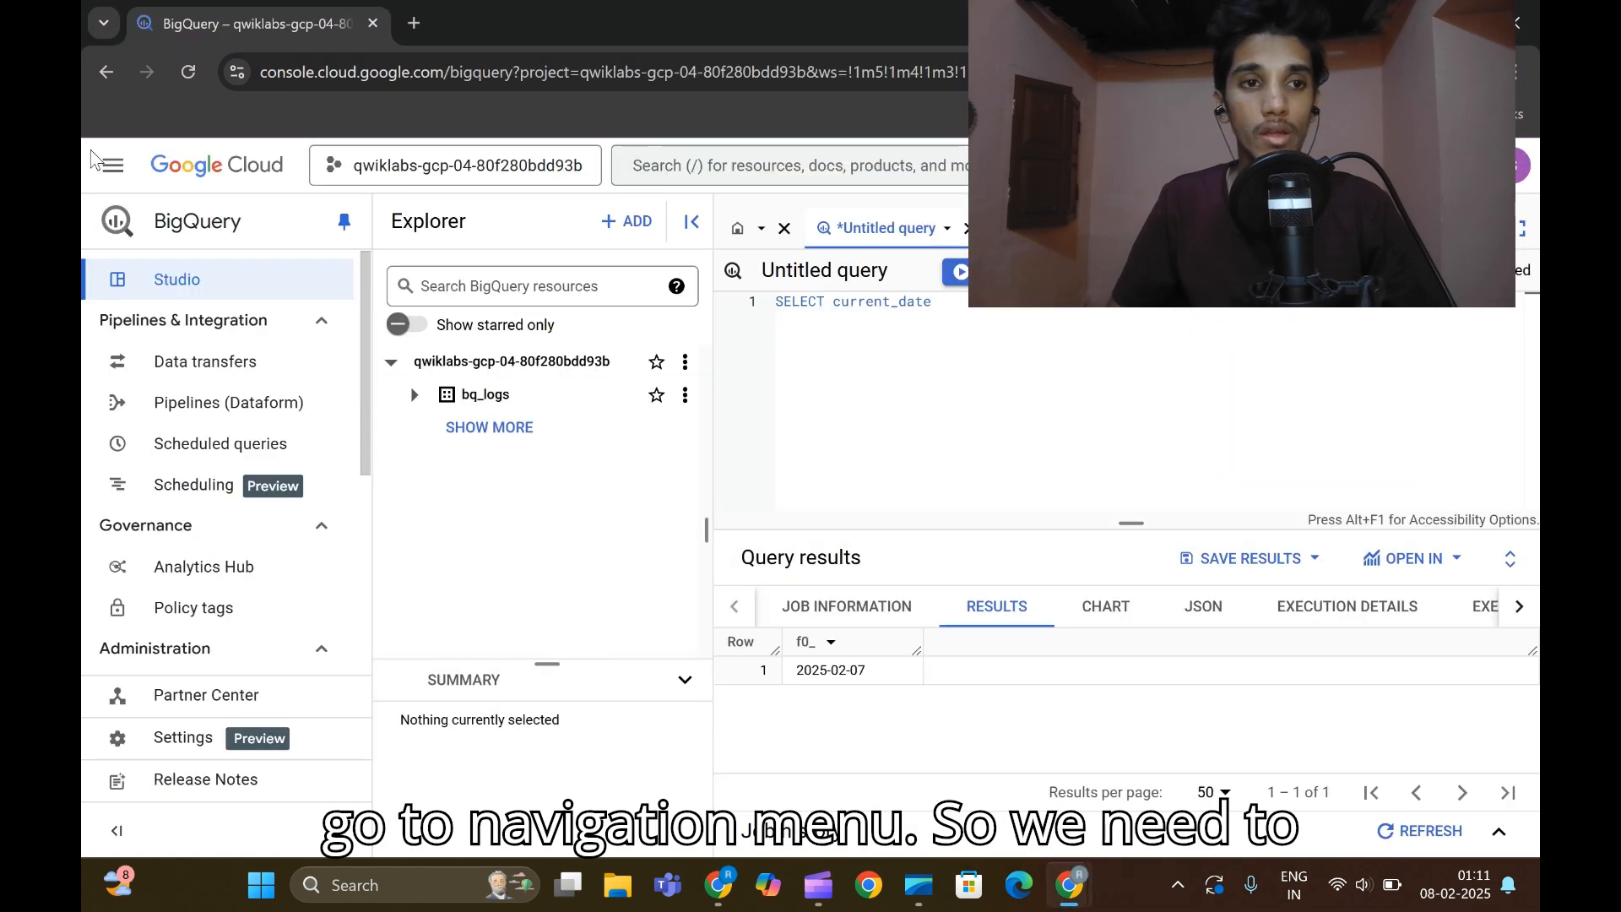
click(102, 163)
scroll(211, 591, down, 2)
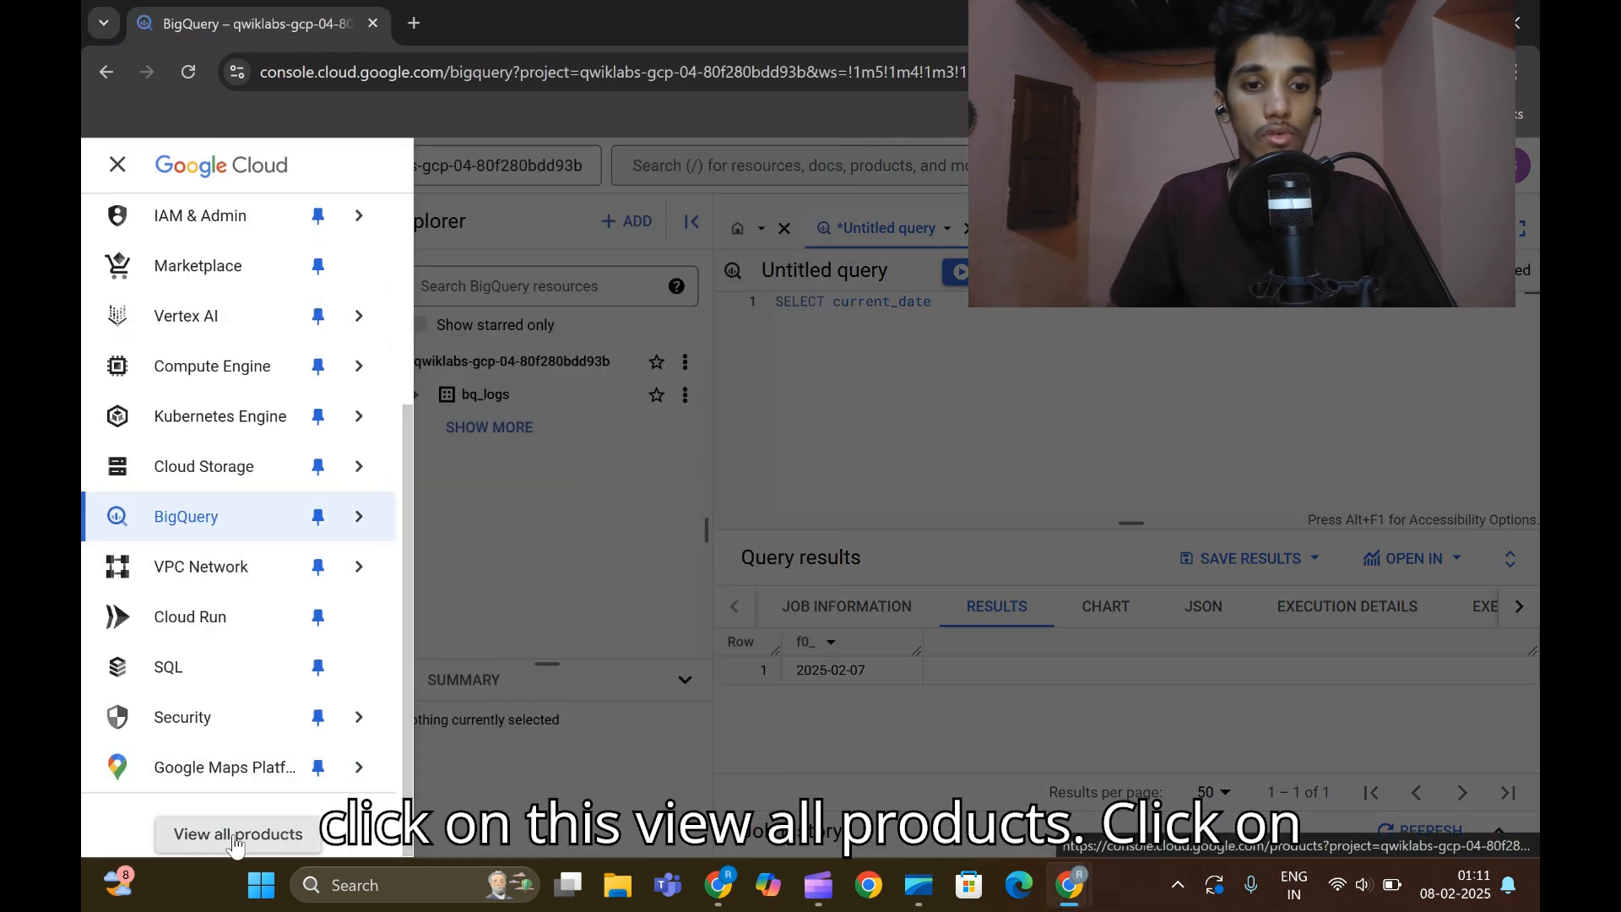
click(235, 836)
click(970, 568)
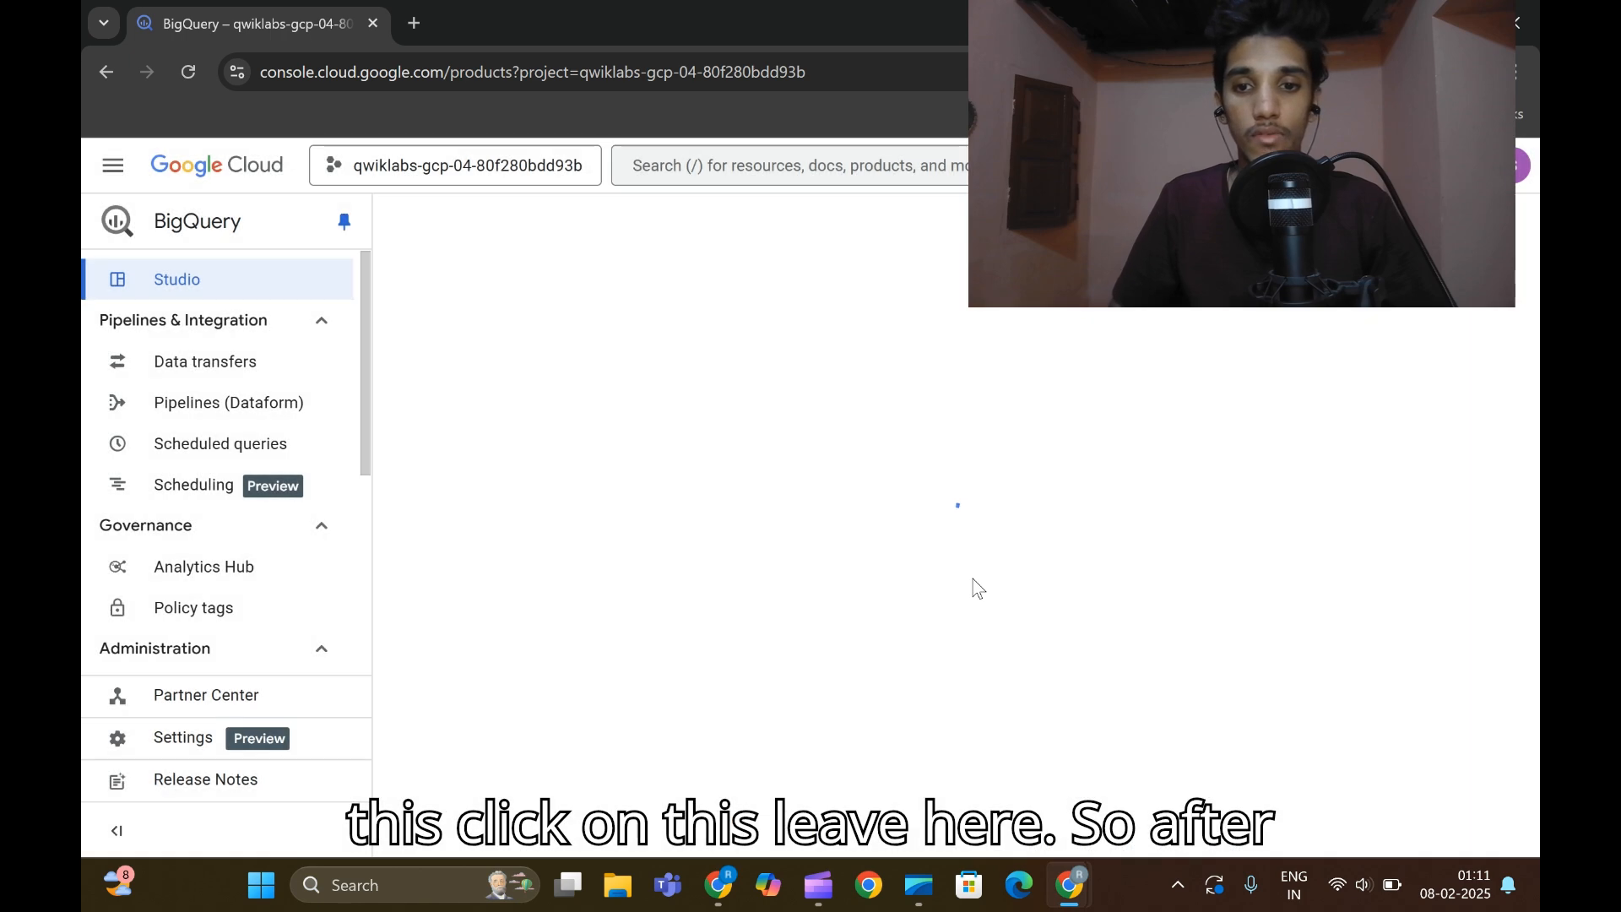
Switch to the lab page and select the product name Logs Explorer in Task 4 for copying.
mouse_move(1070, 886)
click(941, 760)
scroll(699, 506, up, 1)
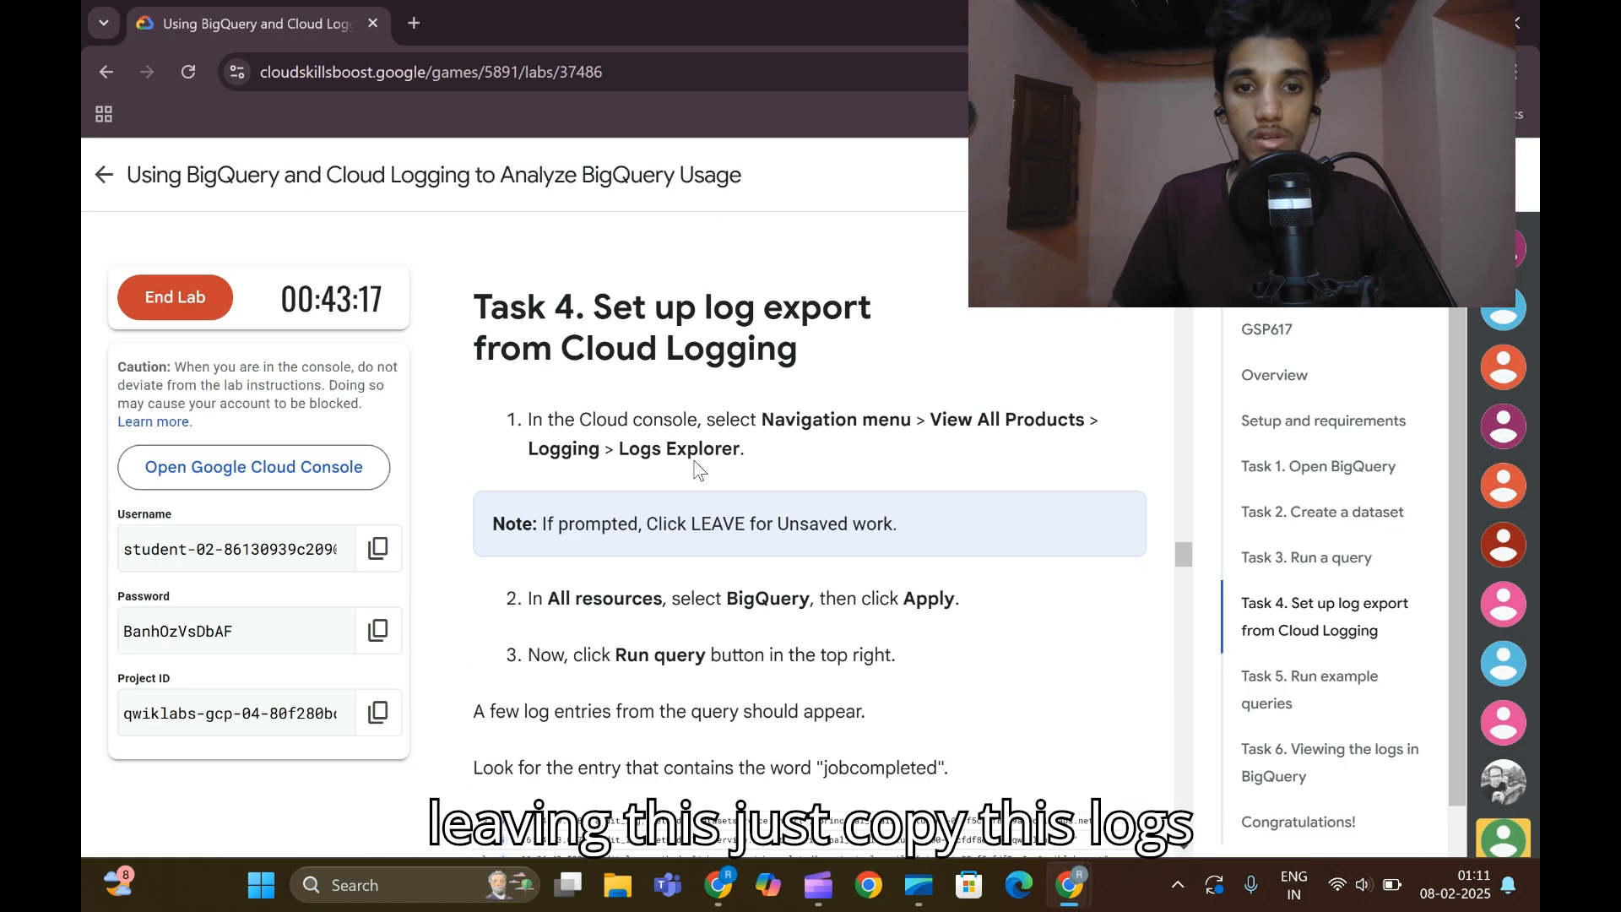
drag(620, 449, 733, 445)
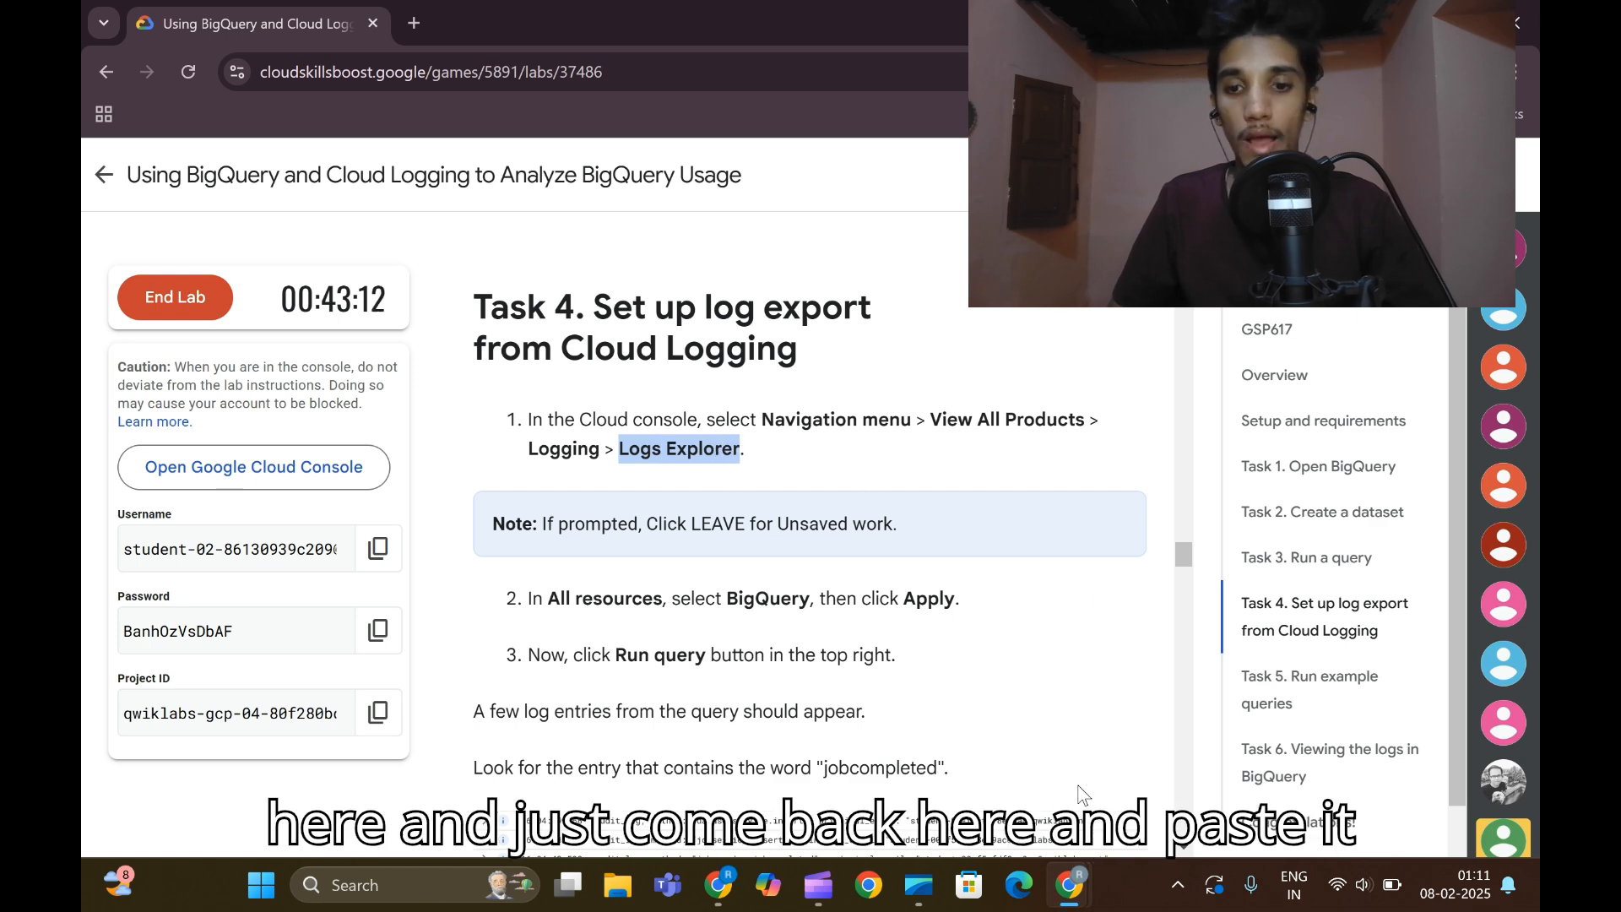
Search the Google Cloud console for Logs Explorer, open it from the results and dismiss the new-feature tour.
mouse_move(1070, 885)
click(1216, 781)
click(807, 166)
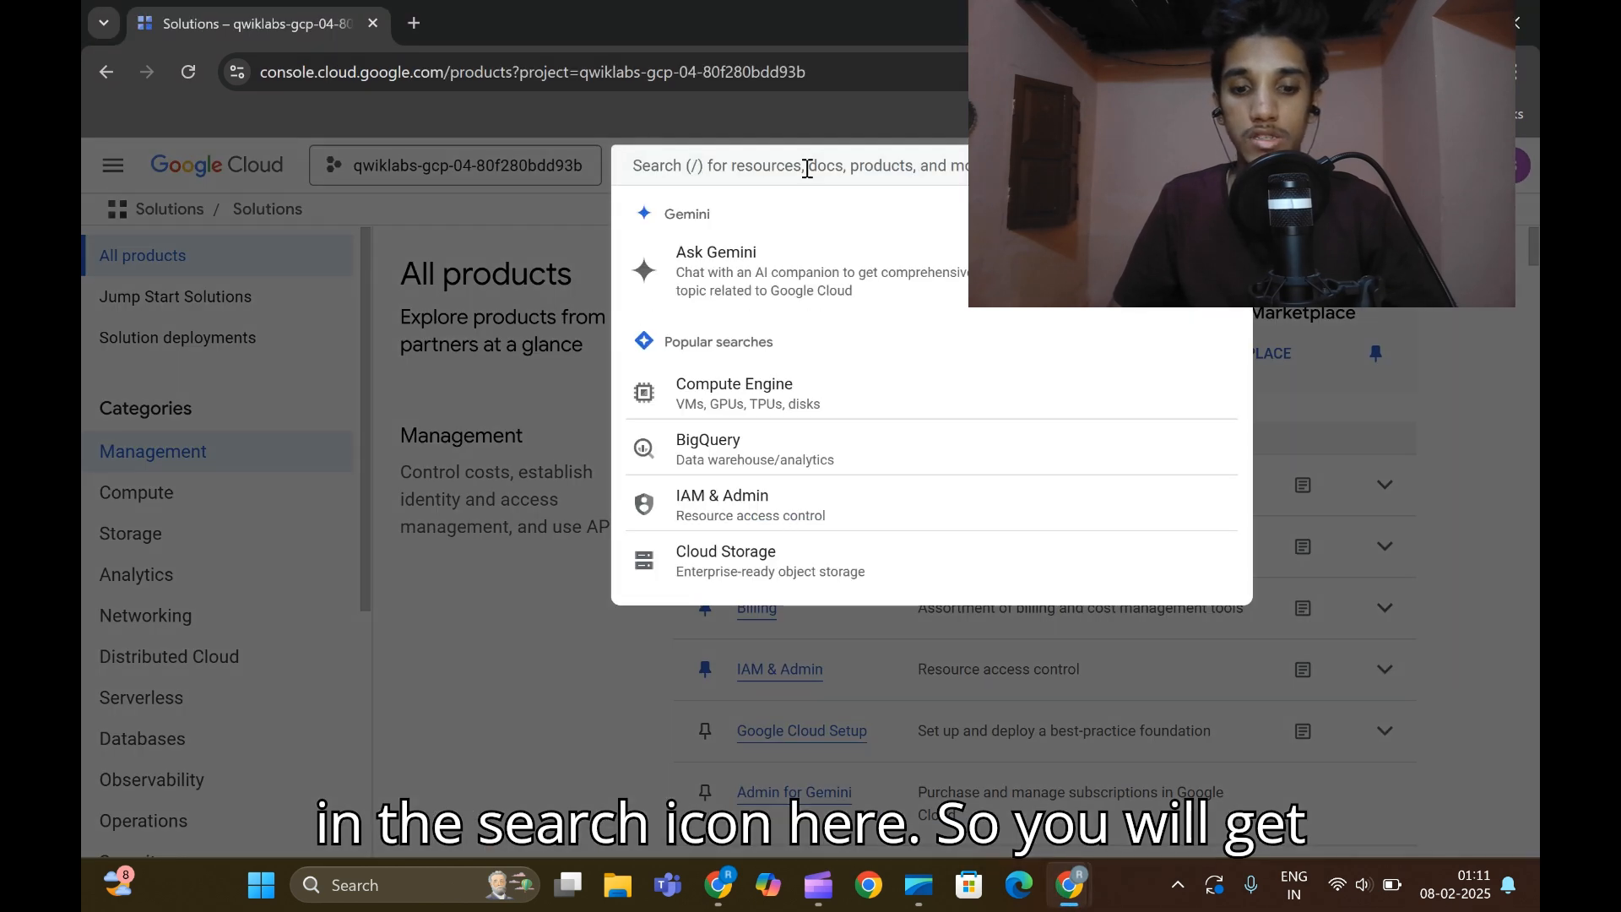
key(ctrl+v)
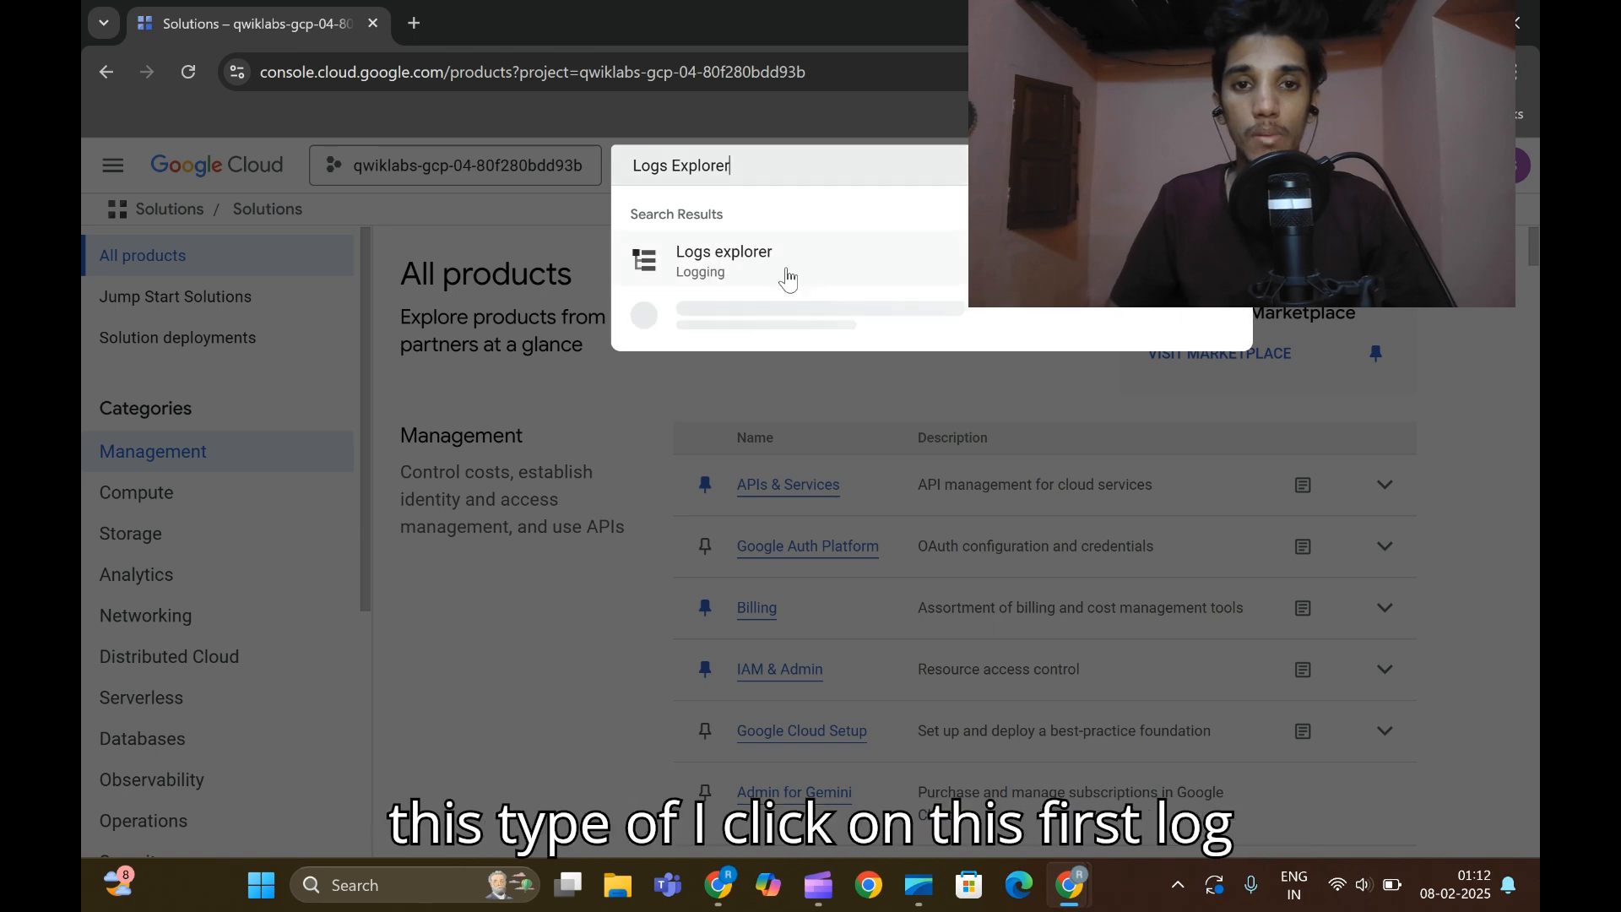
click(719, 273)
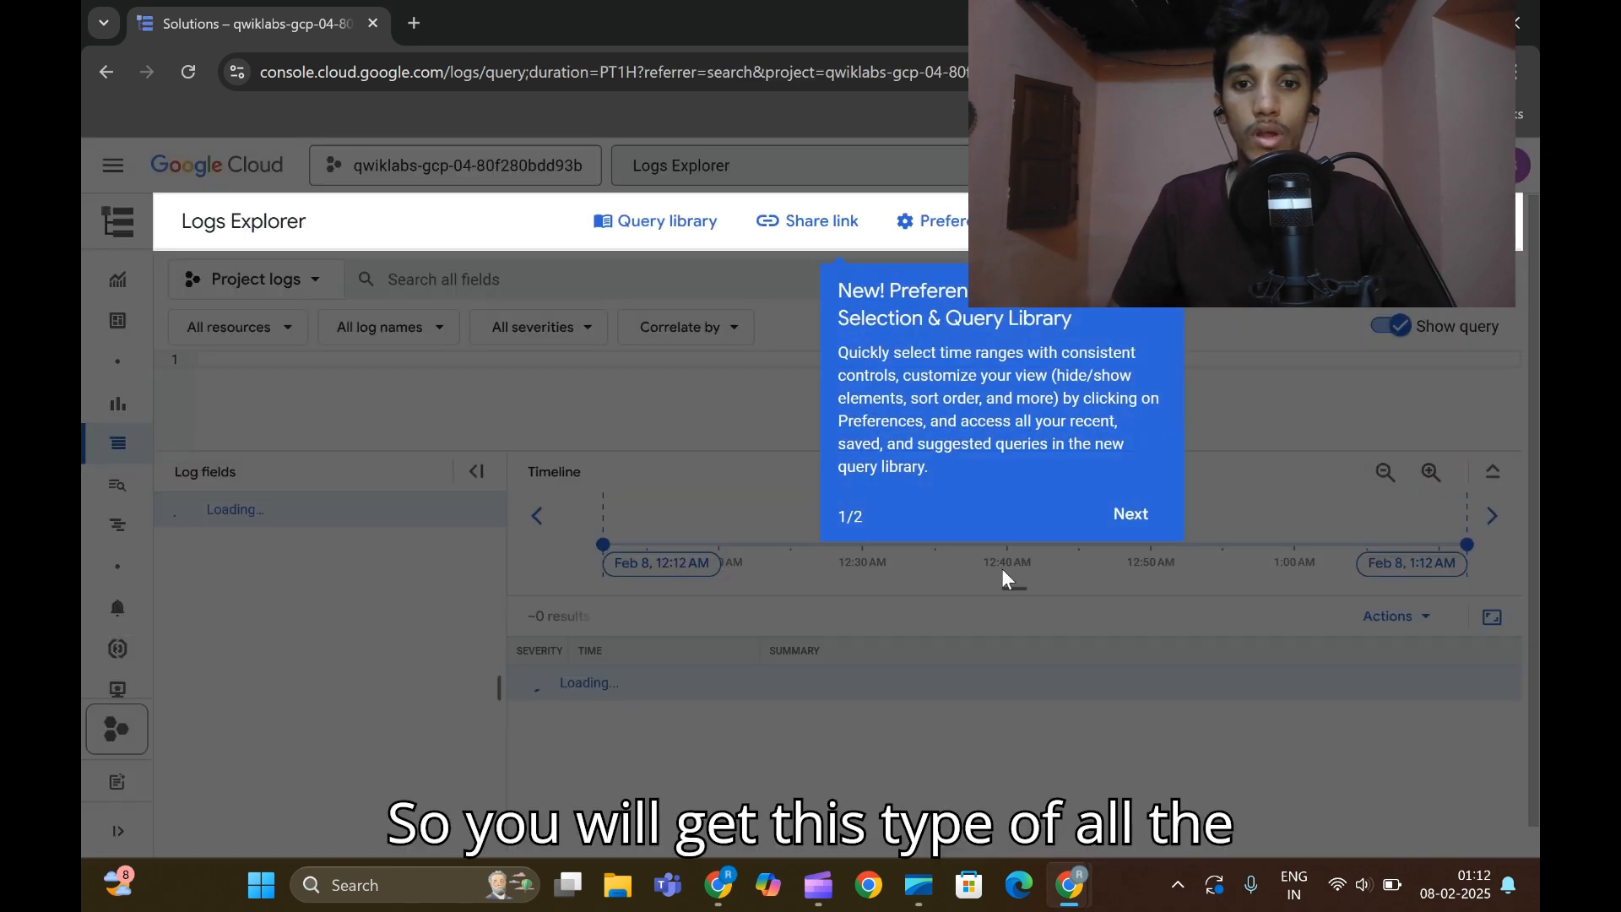
click(993, 290)
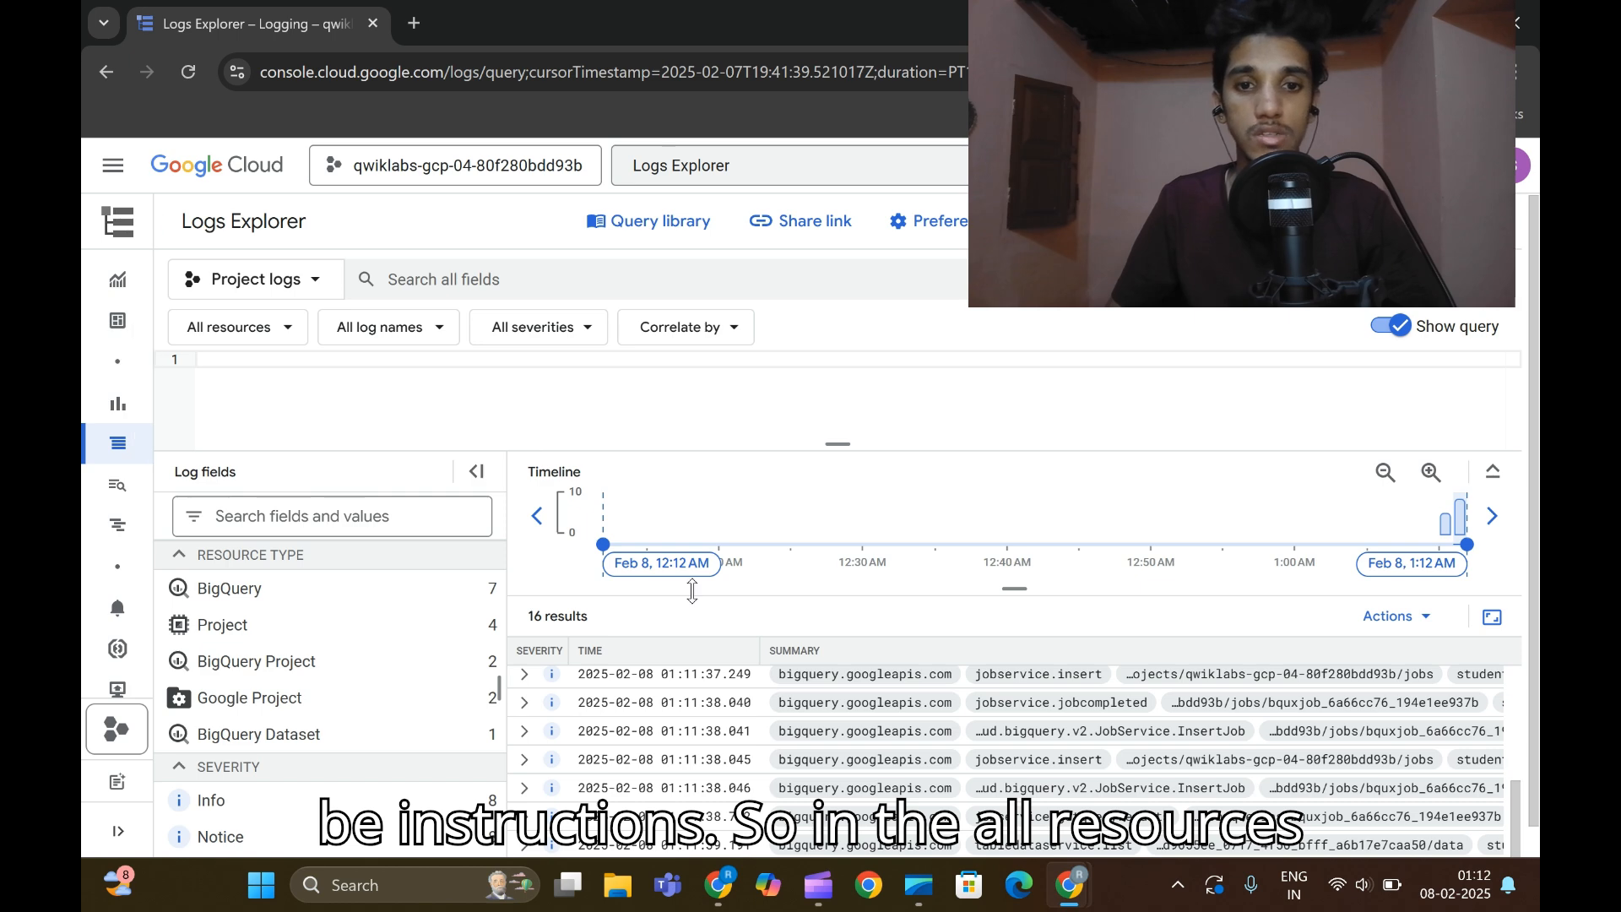
Filter the project logs to the BigQuery resource type, and check the Run query instruction in Task 4 of the lab.
click(240, 345)
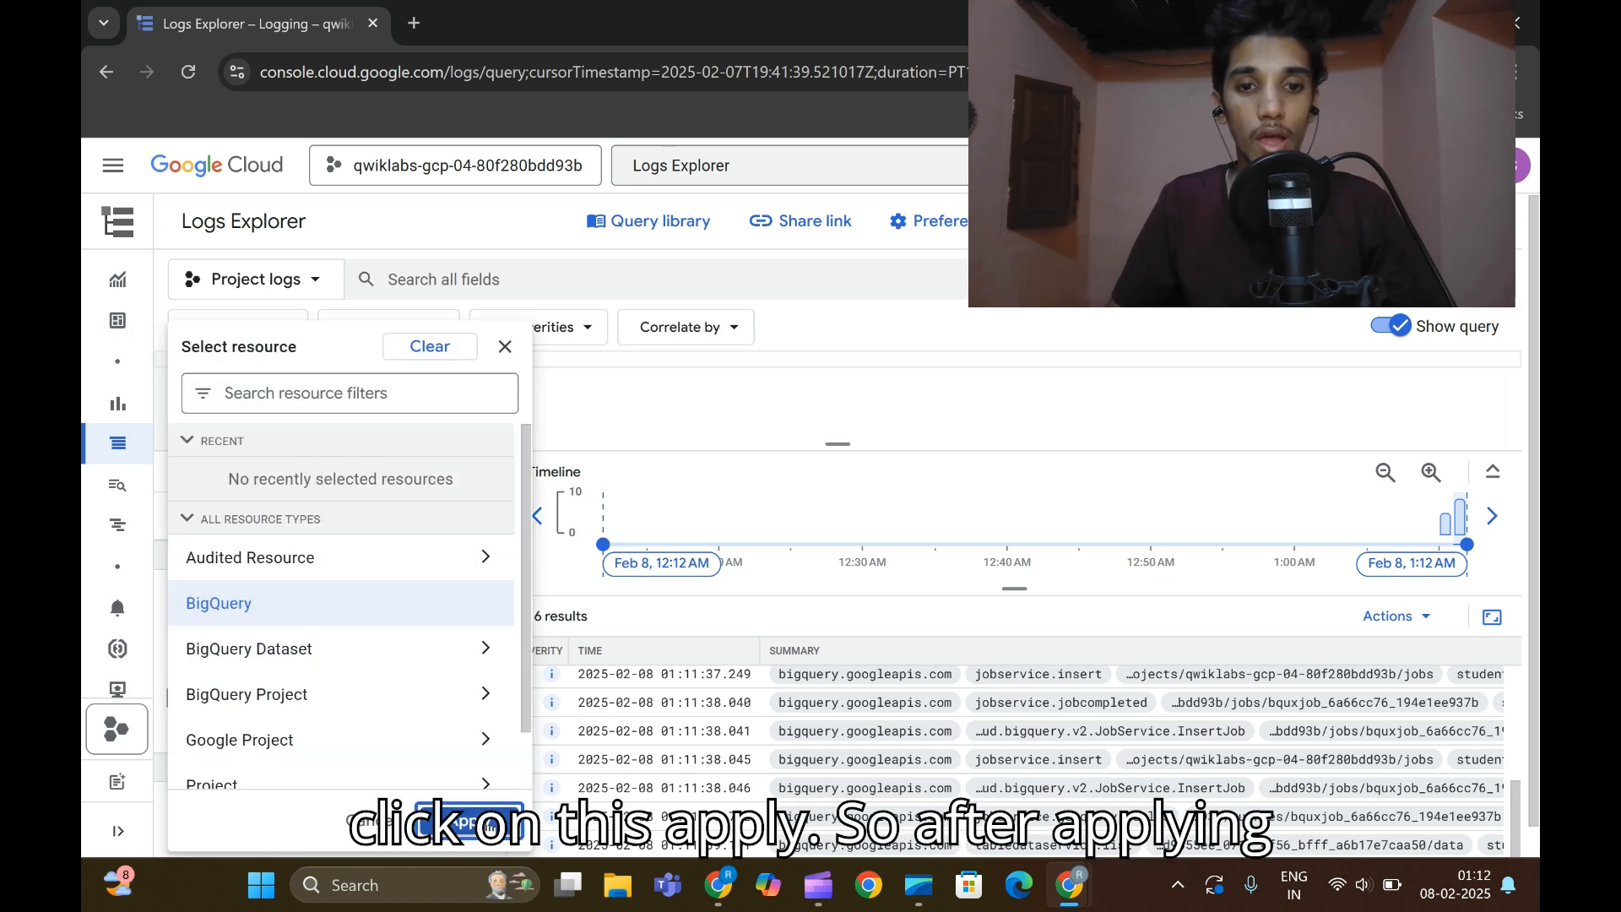
click(469, 819)
mouse_move(1069, 885)
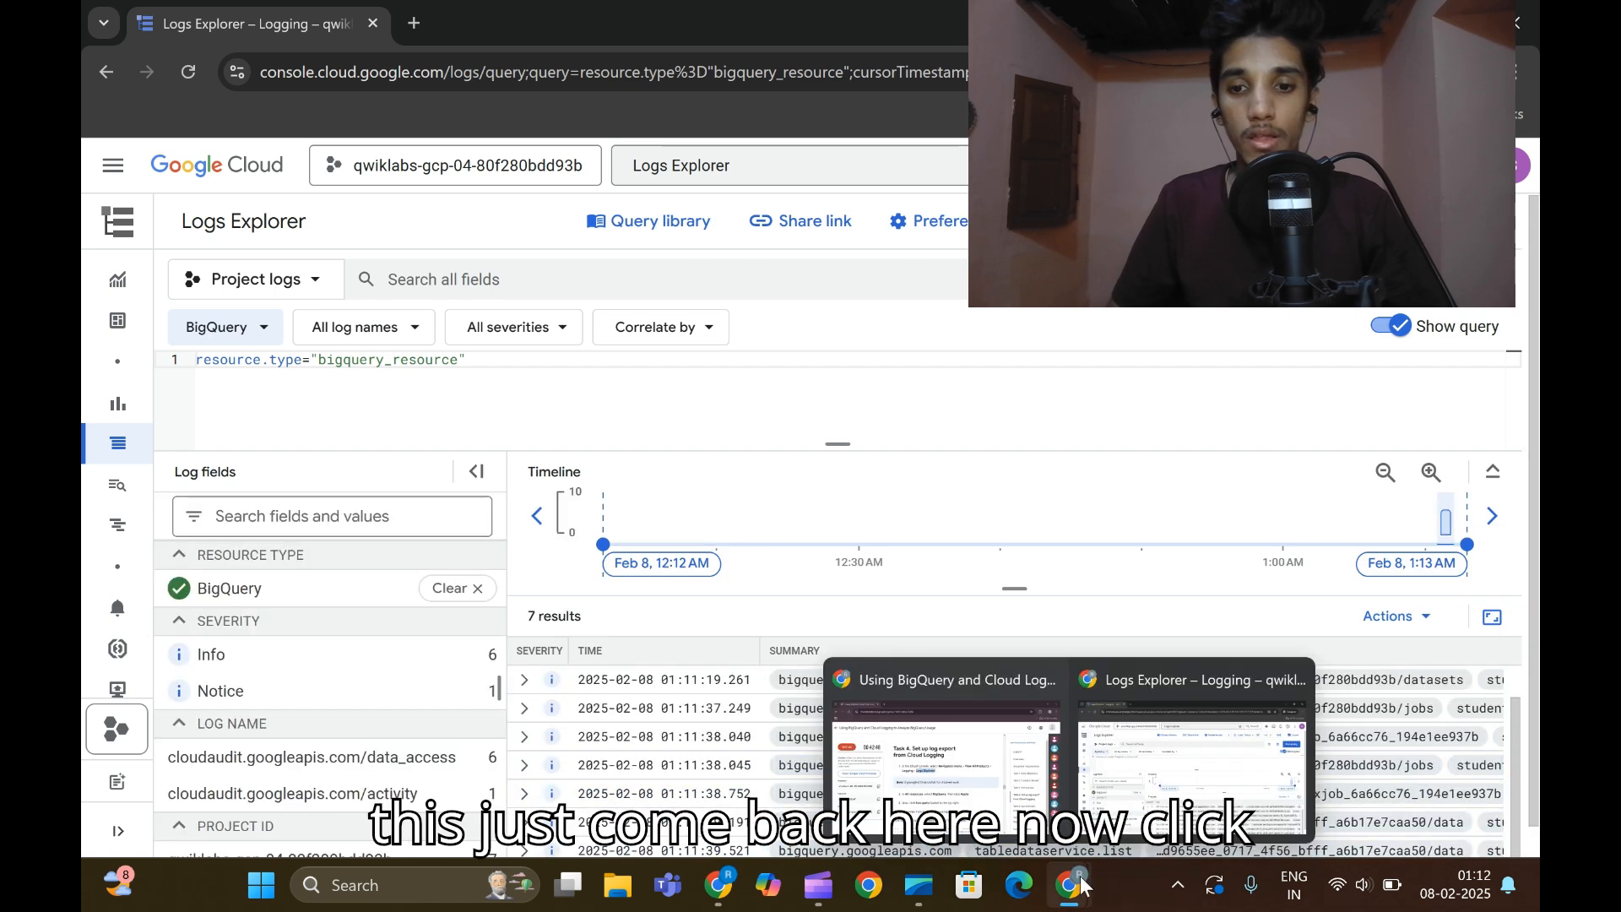
click(938, 743)
scroll(861, 591, down, 3)
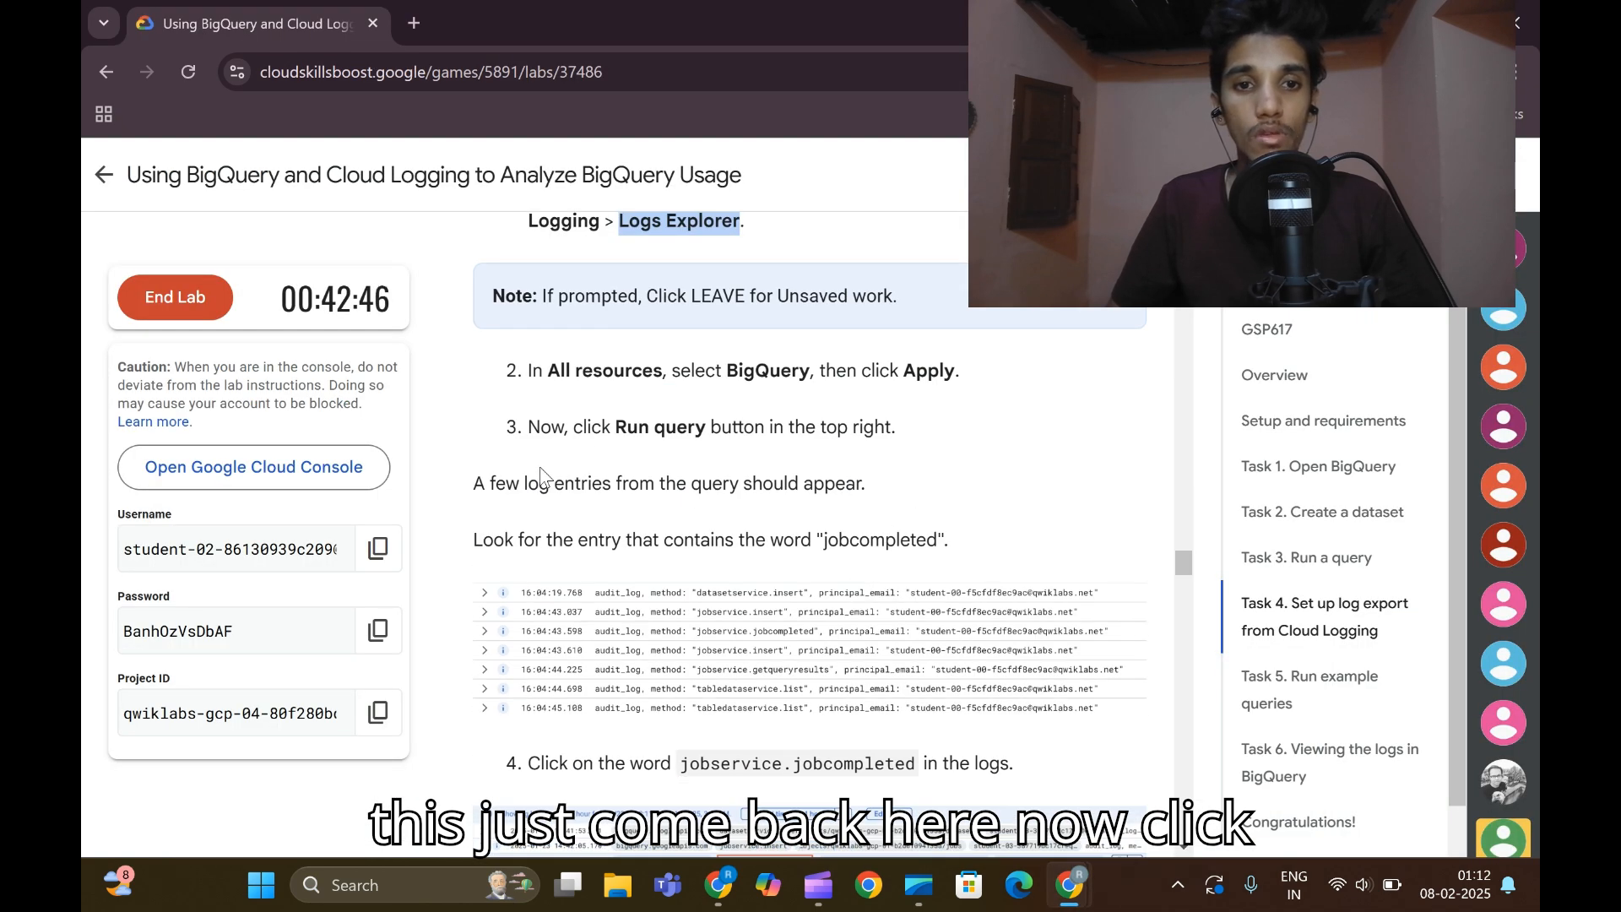
mouse_move(1069, 885)
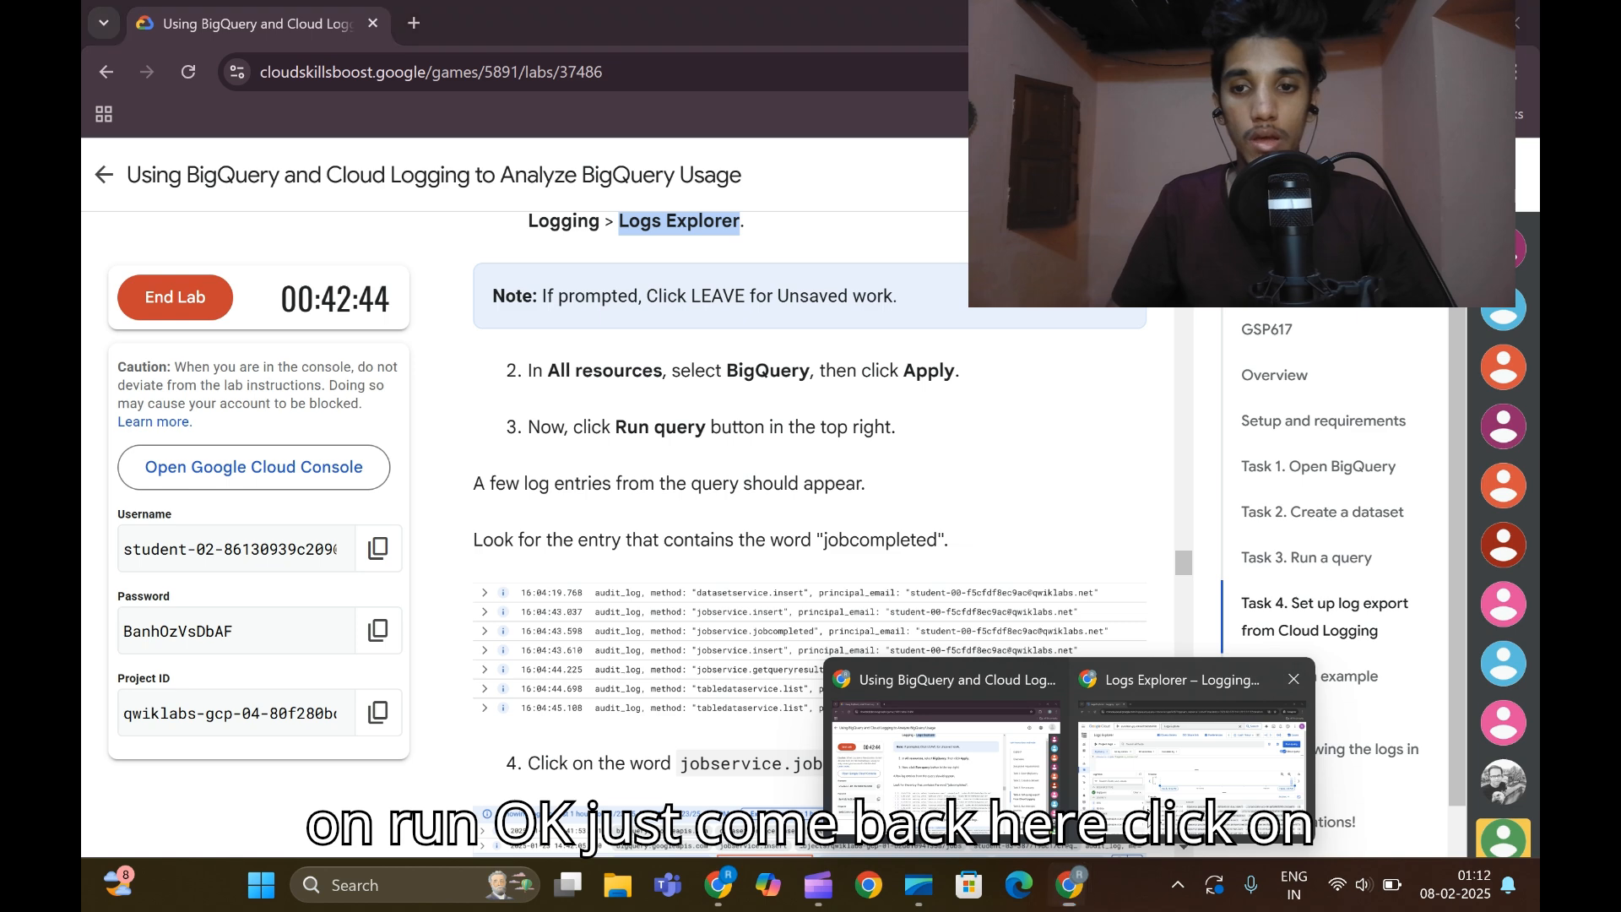
click(1191, 743)
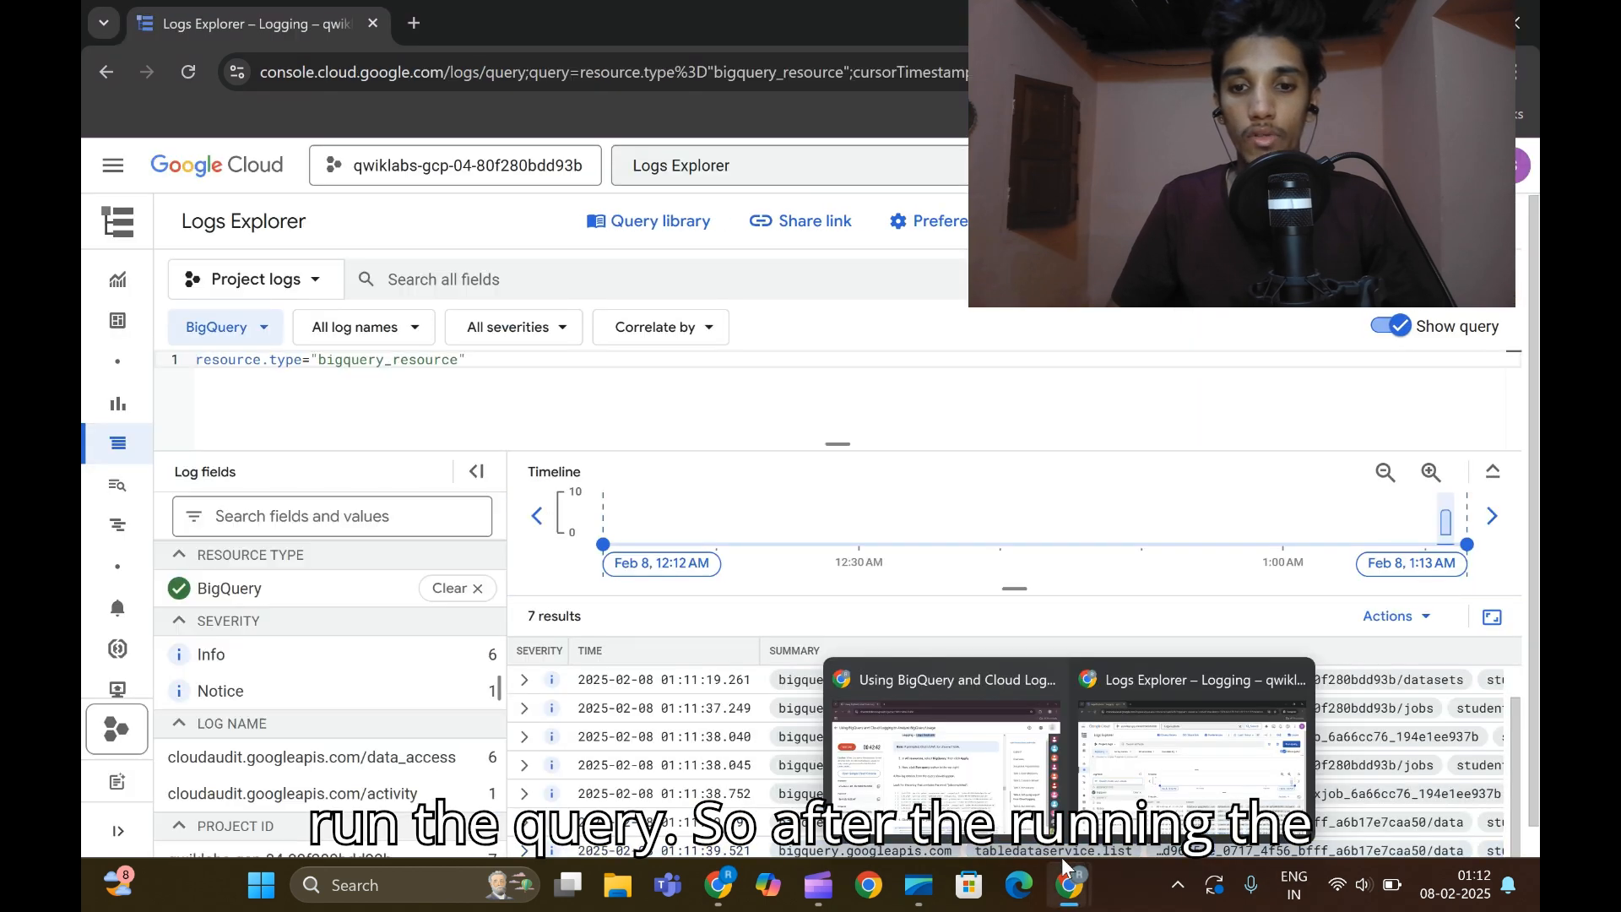
Consult the lab's instructions on the jobcompleted entry, and show only the log entries matching jobservice.jobcompleted in Logs Explorer.
click(942, 743)
scroll(893, 643, down, 4)
scroll(893, 644, up, 1)
scroll(893, 643, down, 1)
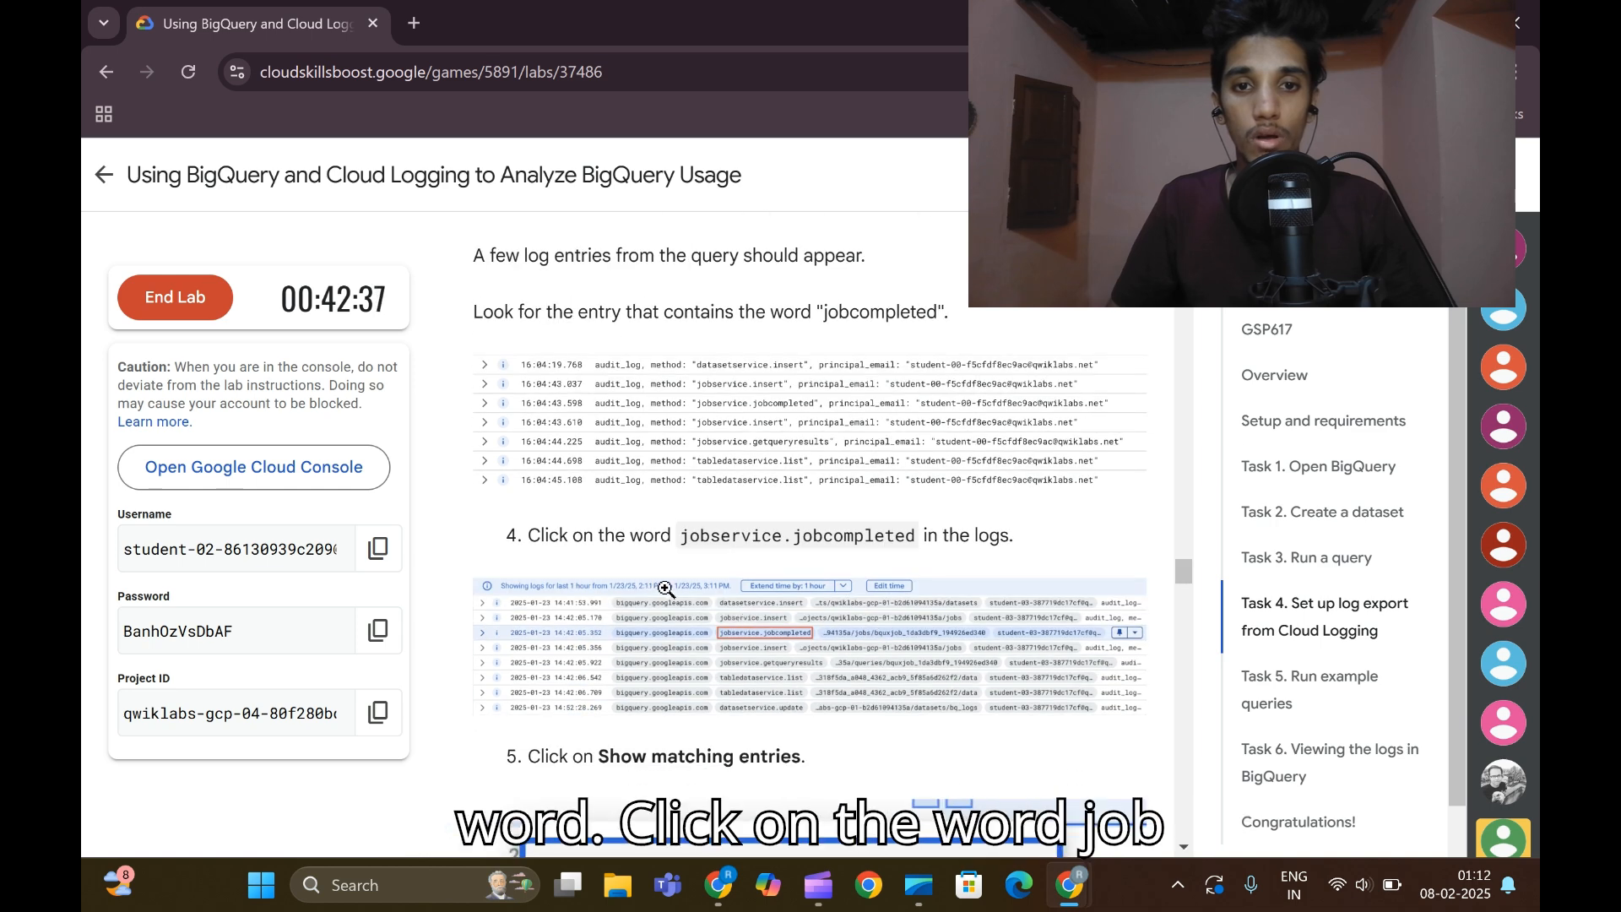
scroll(651, 599, up, 3)
scroll(591, 583, down, 3)
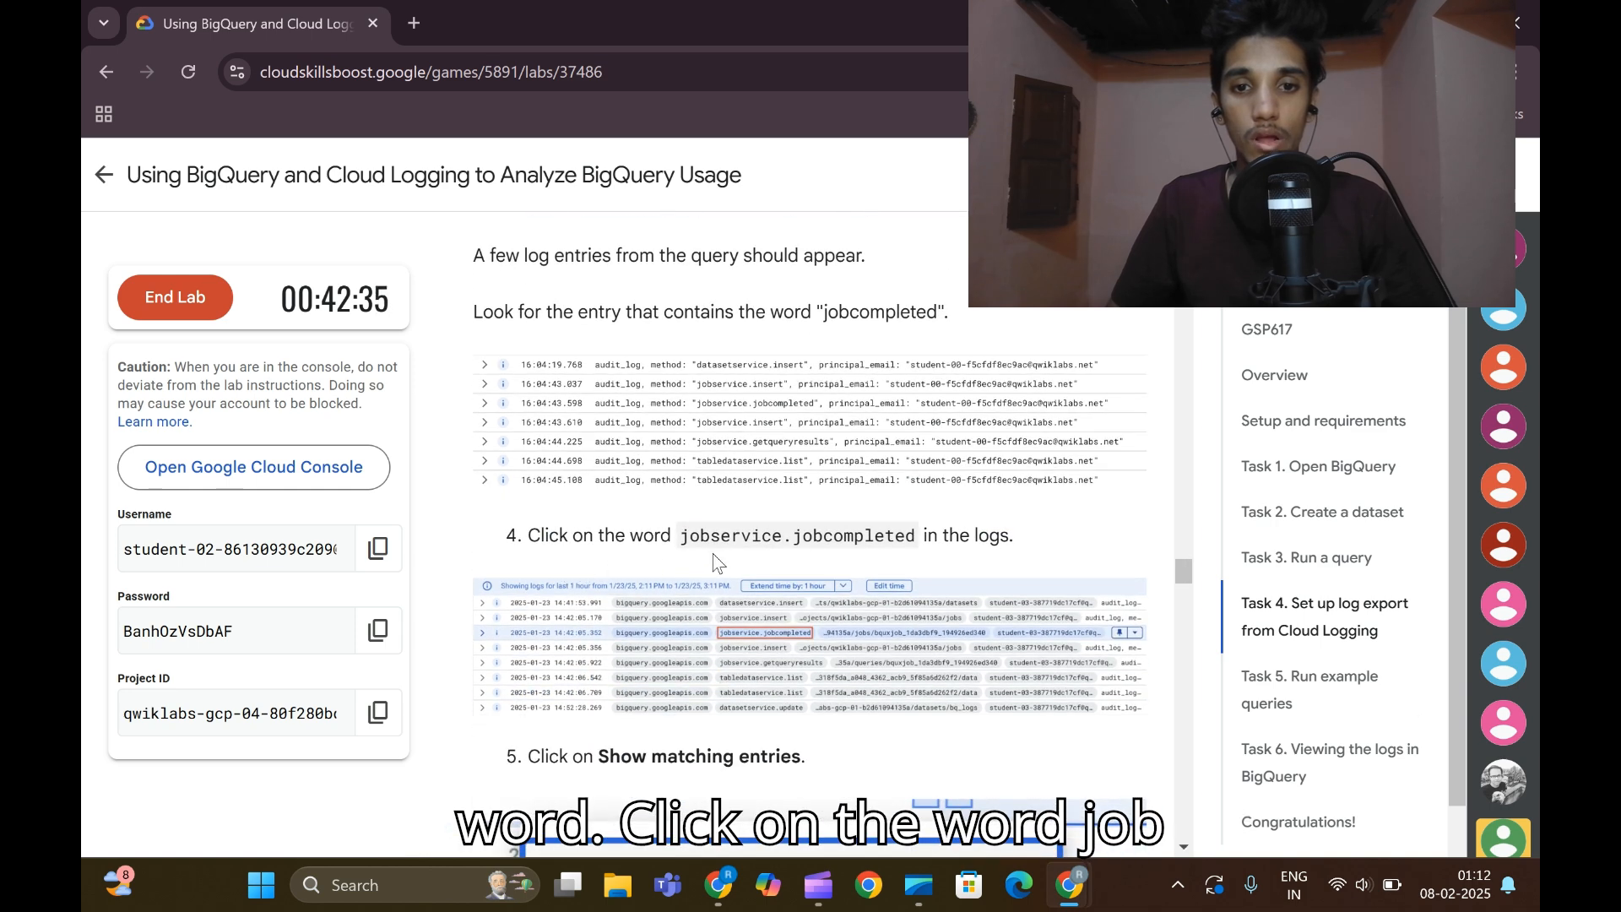
mouse_move(1069, 885)
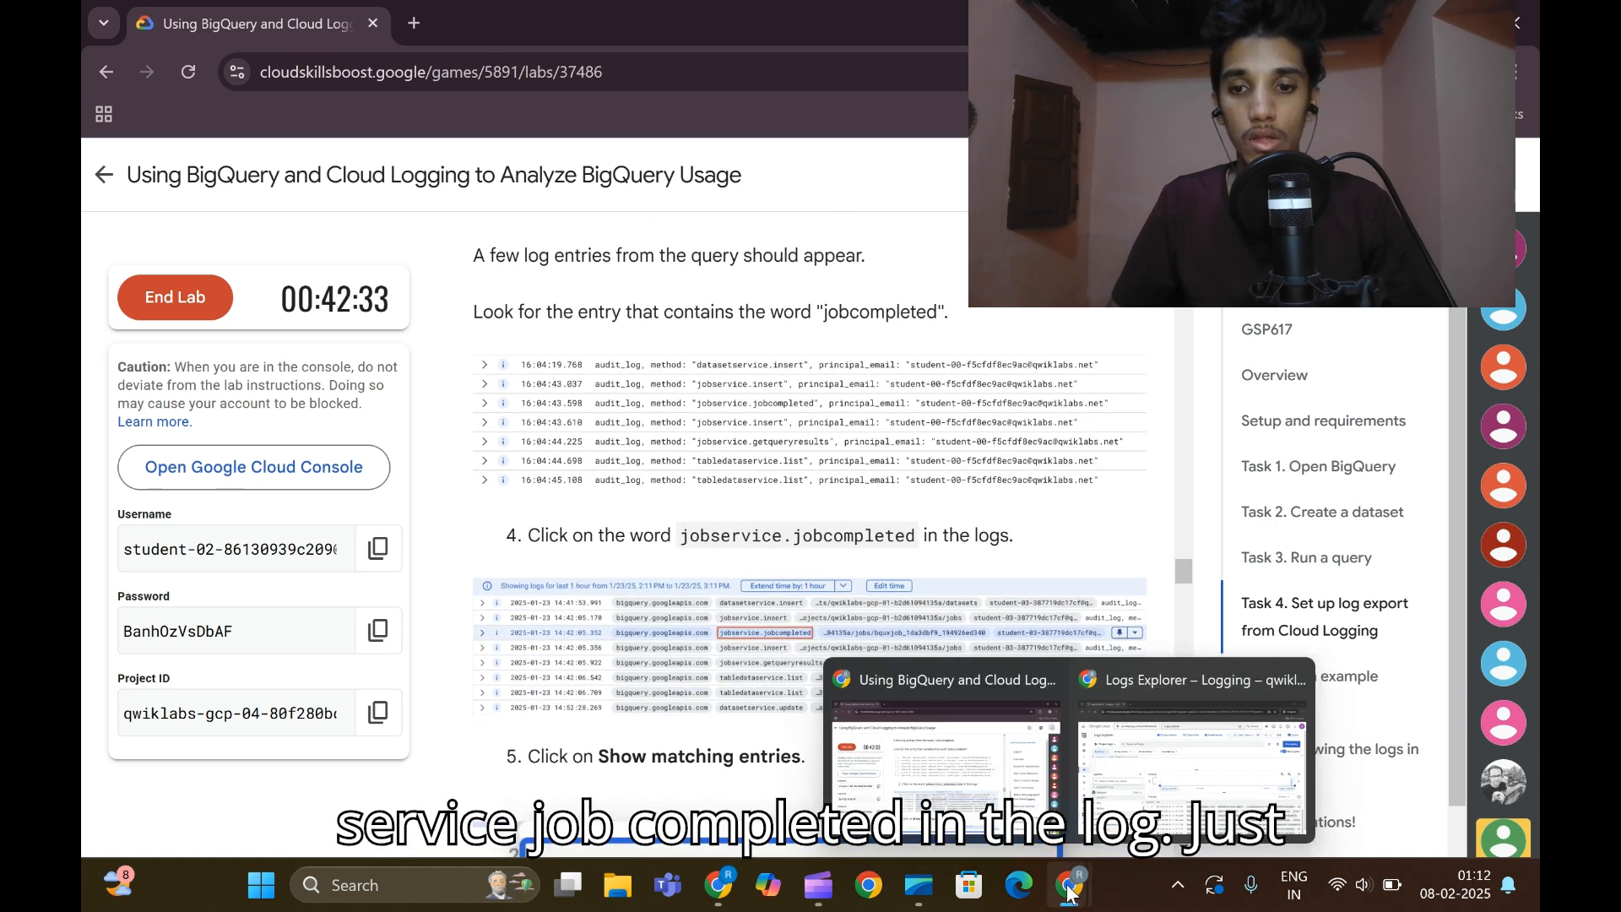
click(1090, 760)
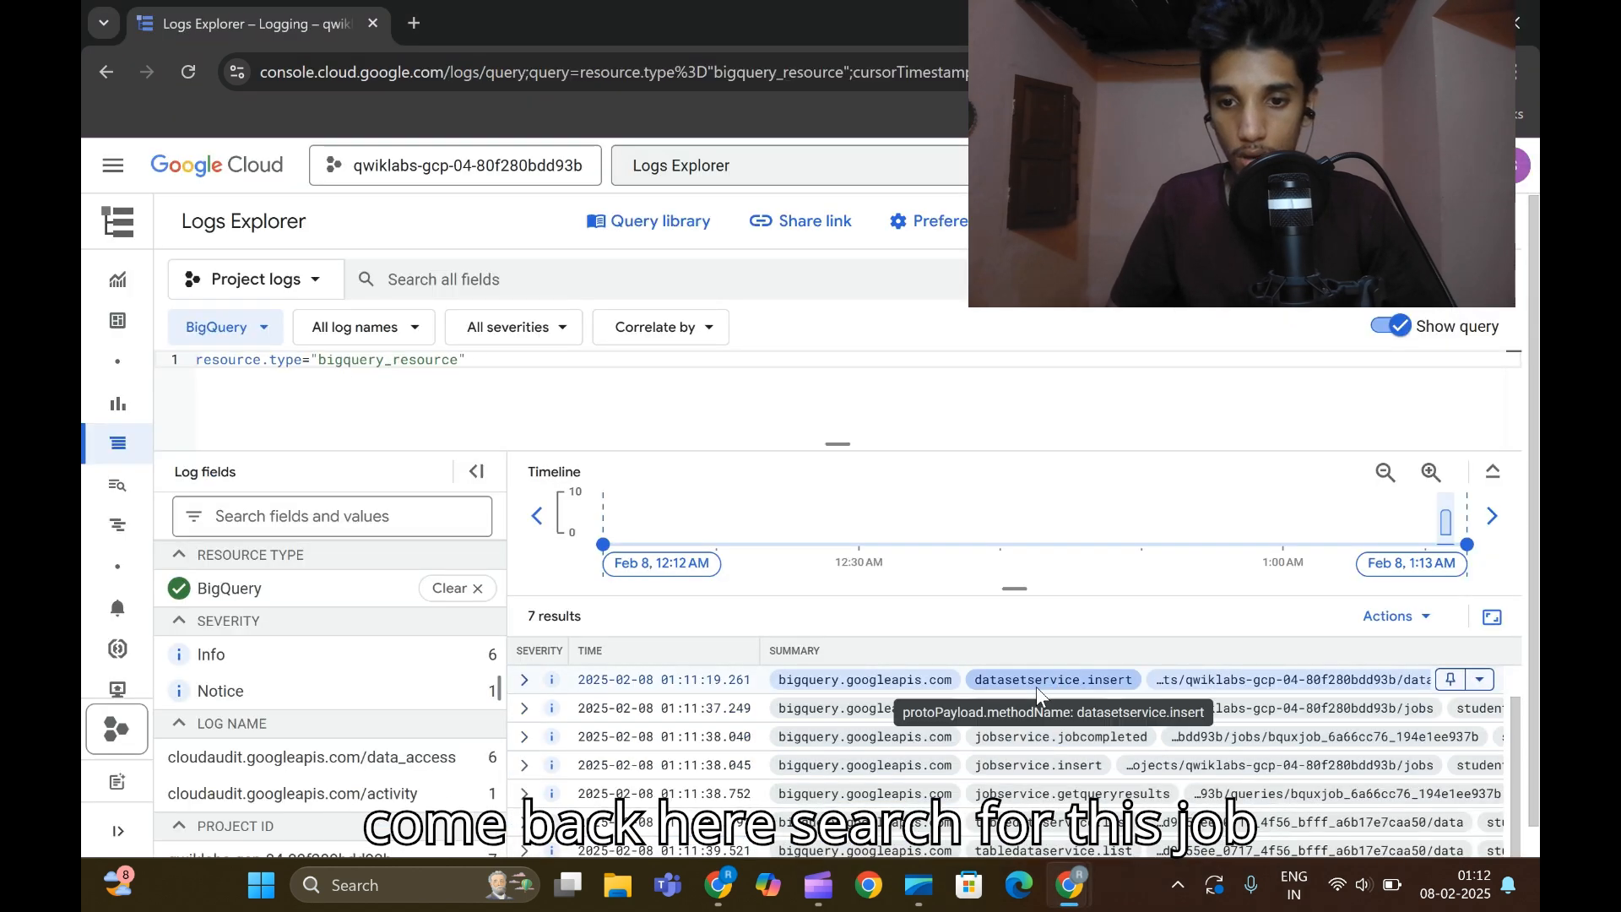
scroll(1036, 686, down, 1)
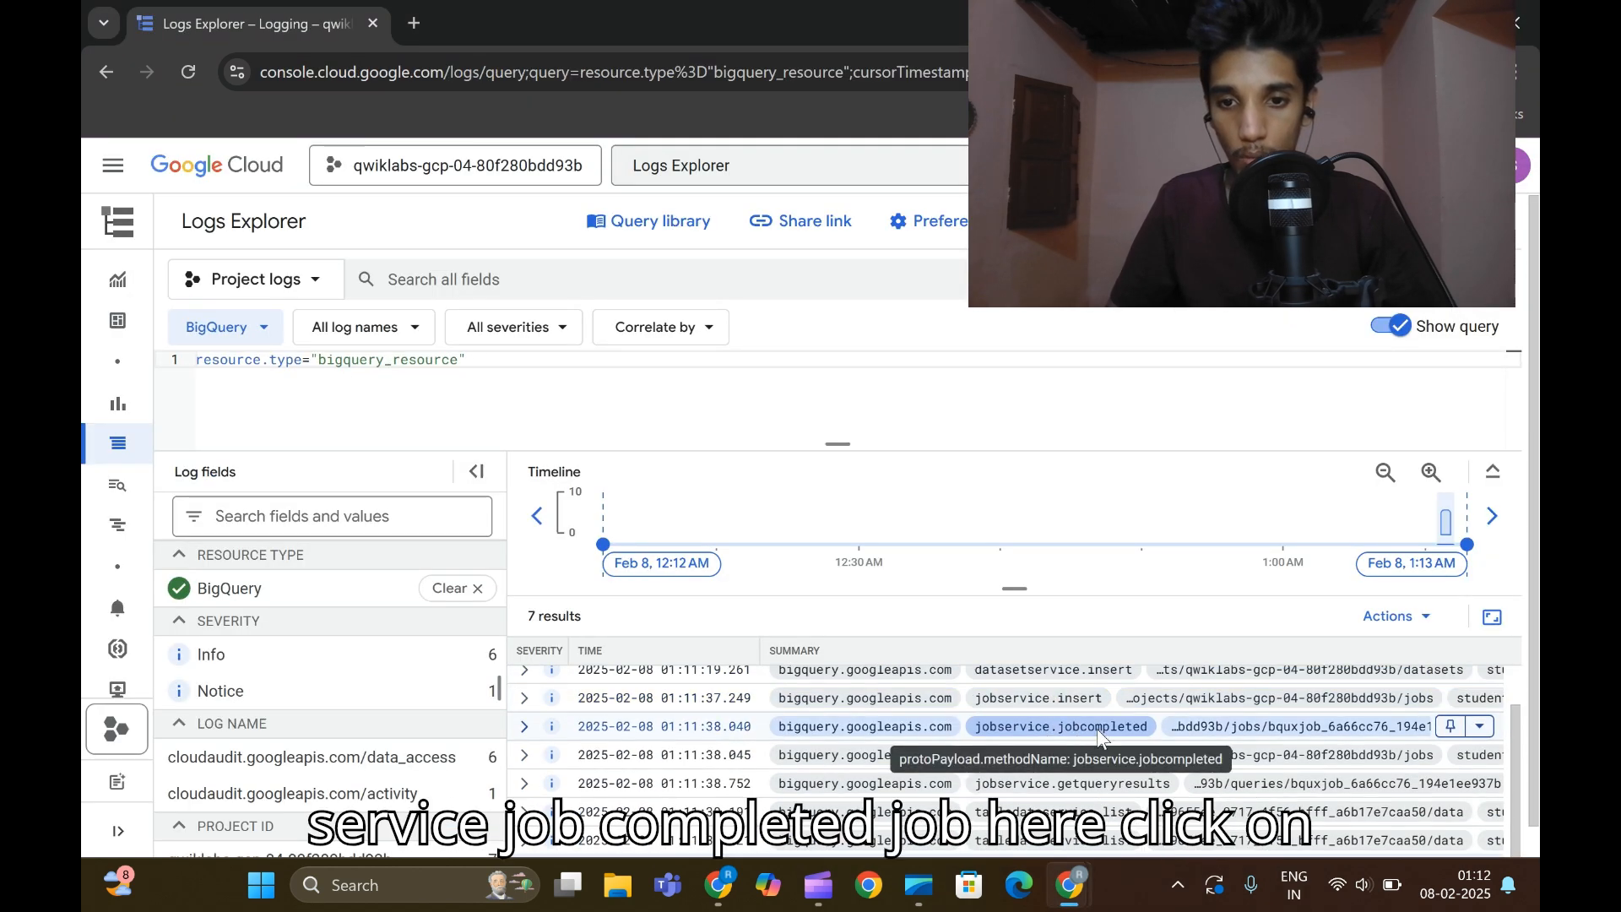
click(1090, 731)
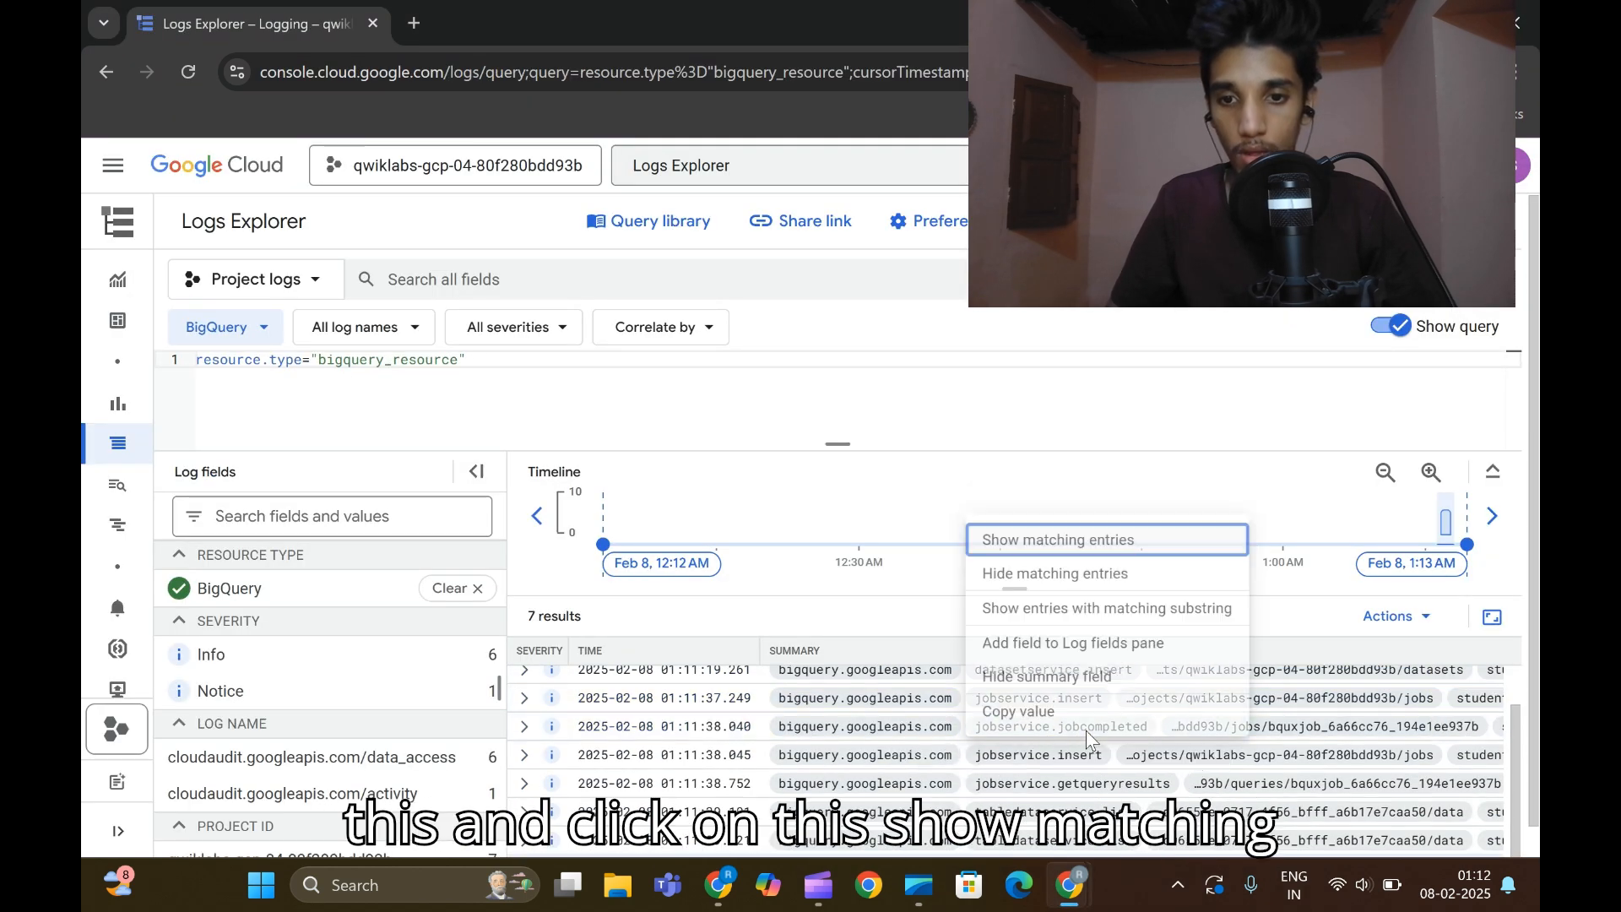
click(1052, 532)
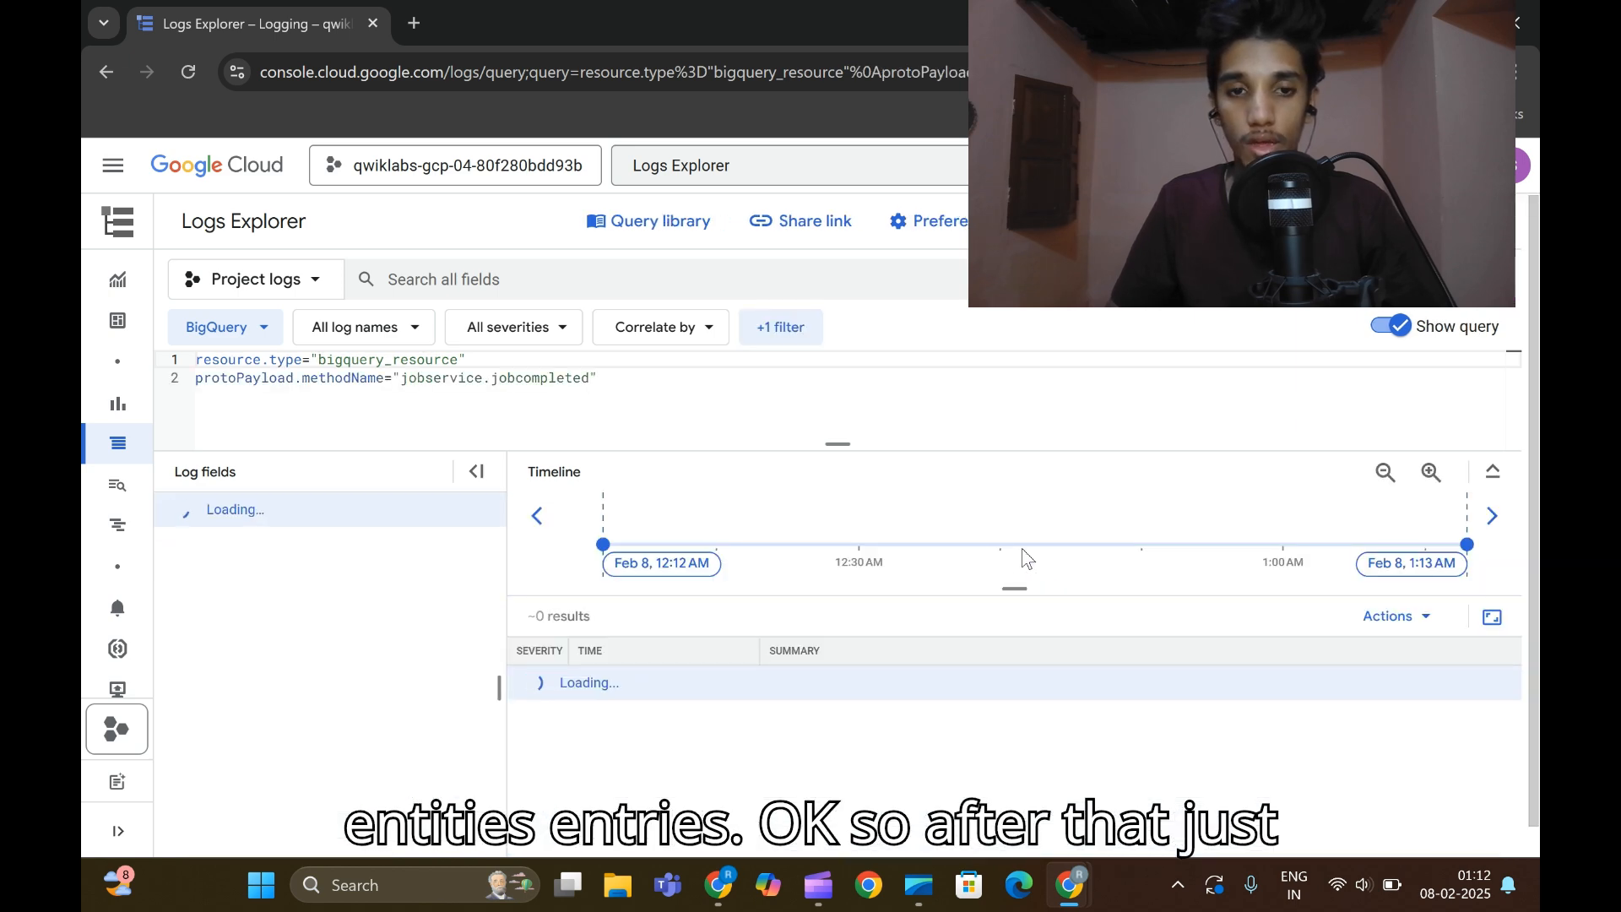
Consult the lab's Create sink section, and start creating a sink from the filtered Logs Explorer results.
click(1001, 710)
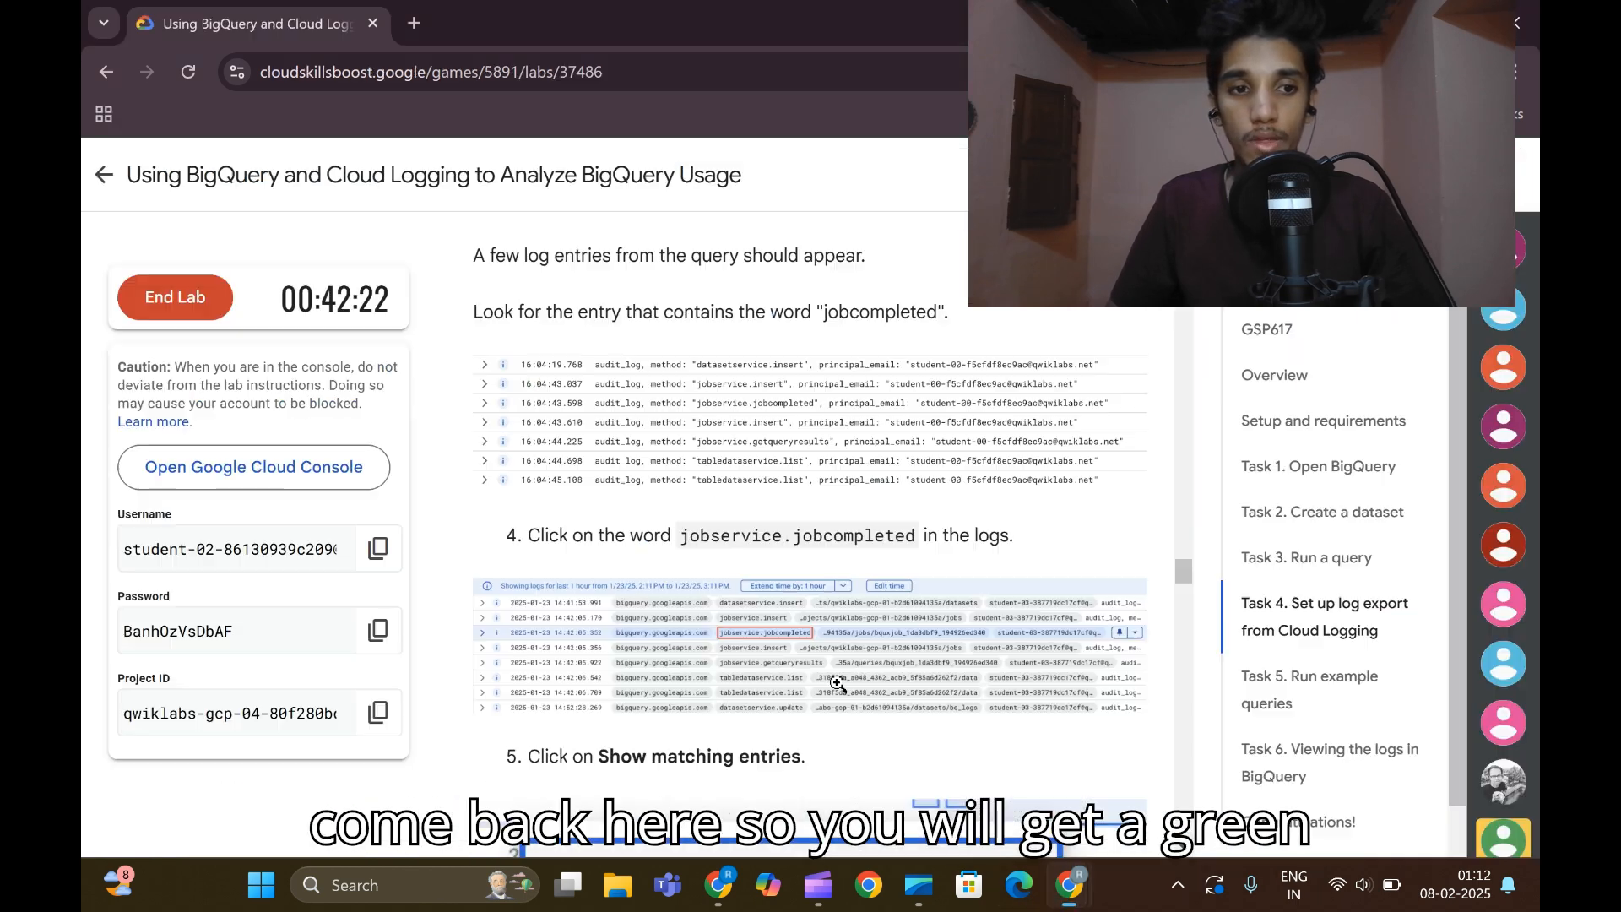
mouse_move(1069, 885)
click(1224, 735)
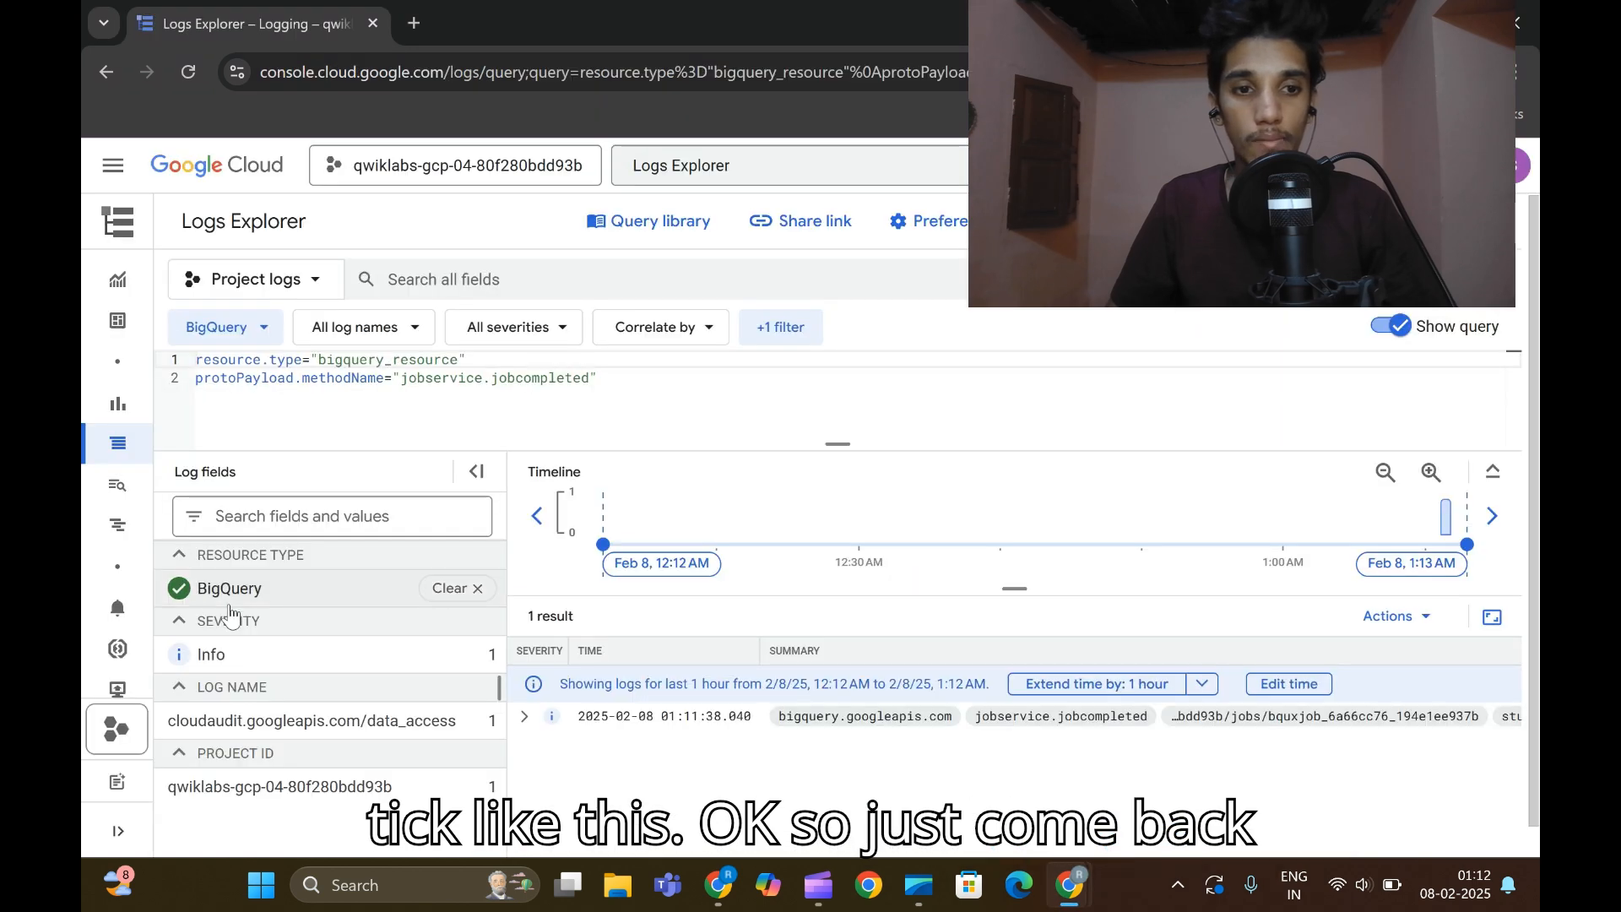
click(1002, 709)
scroll(815, 594, down, 8)
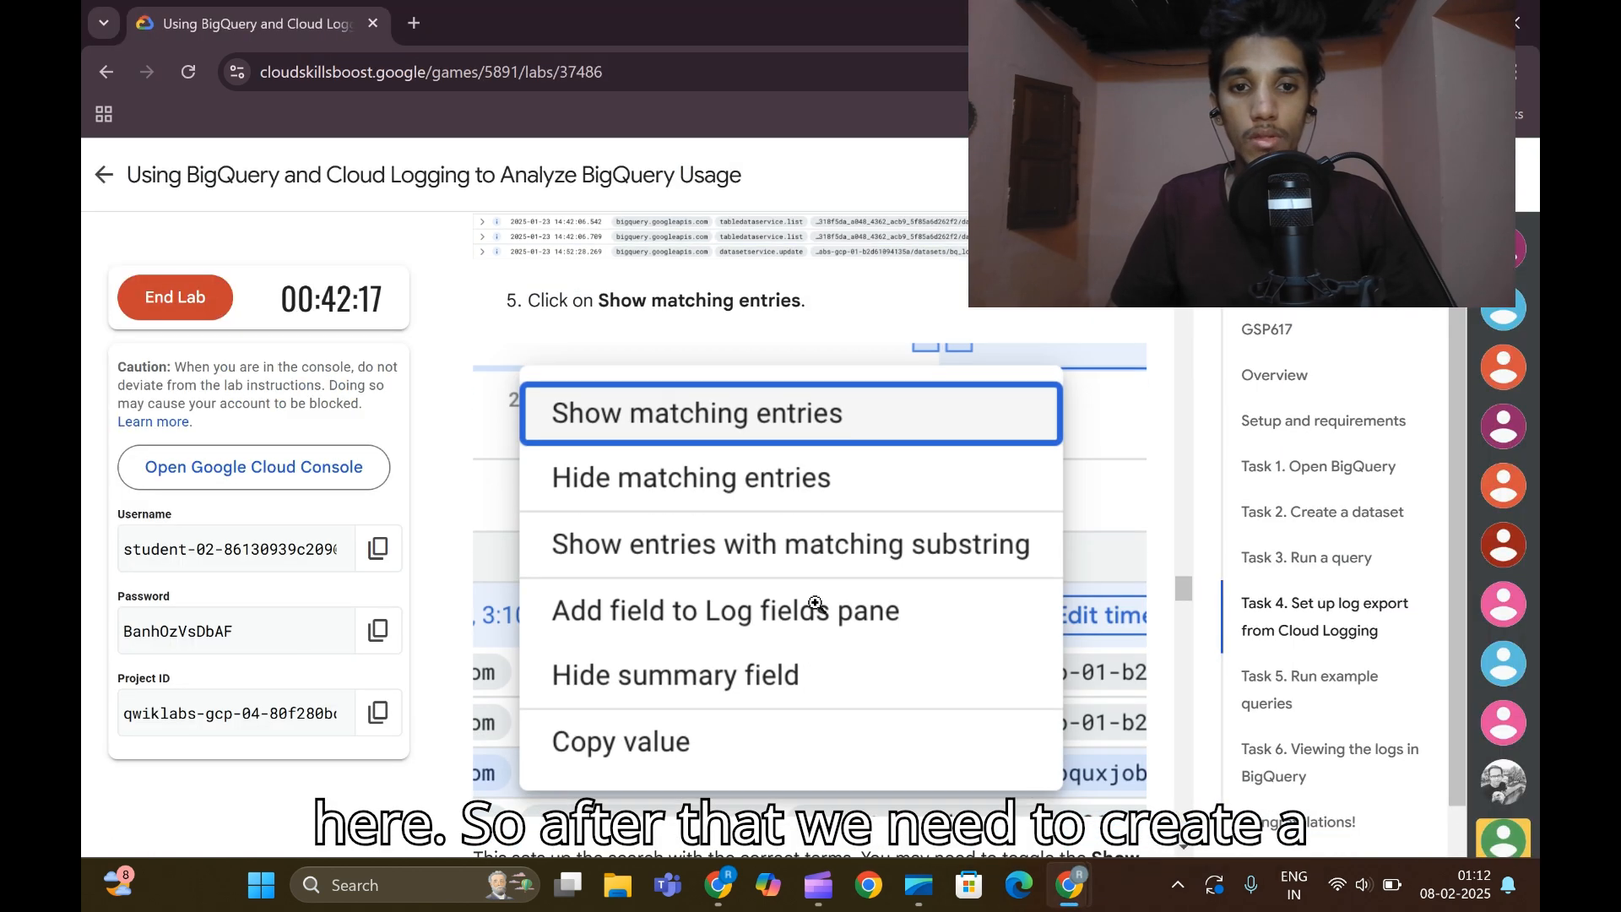
scroll(815, 595, down, 5)
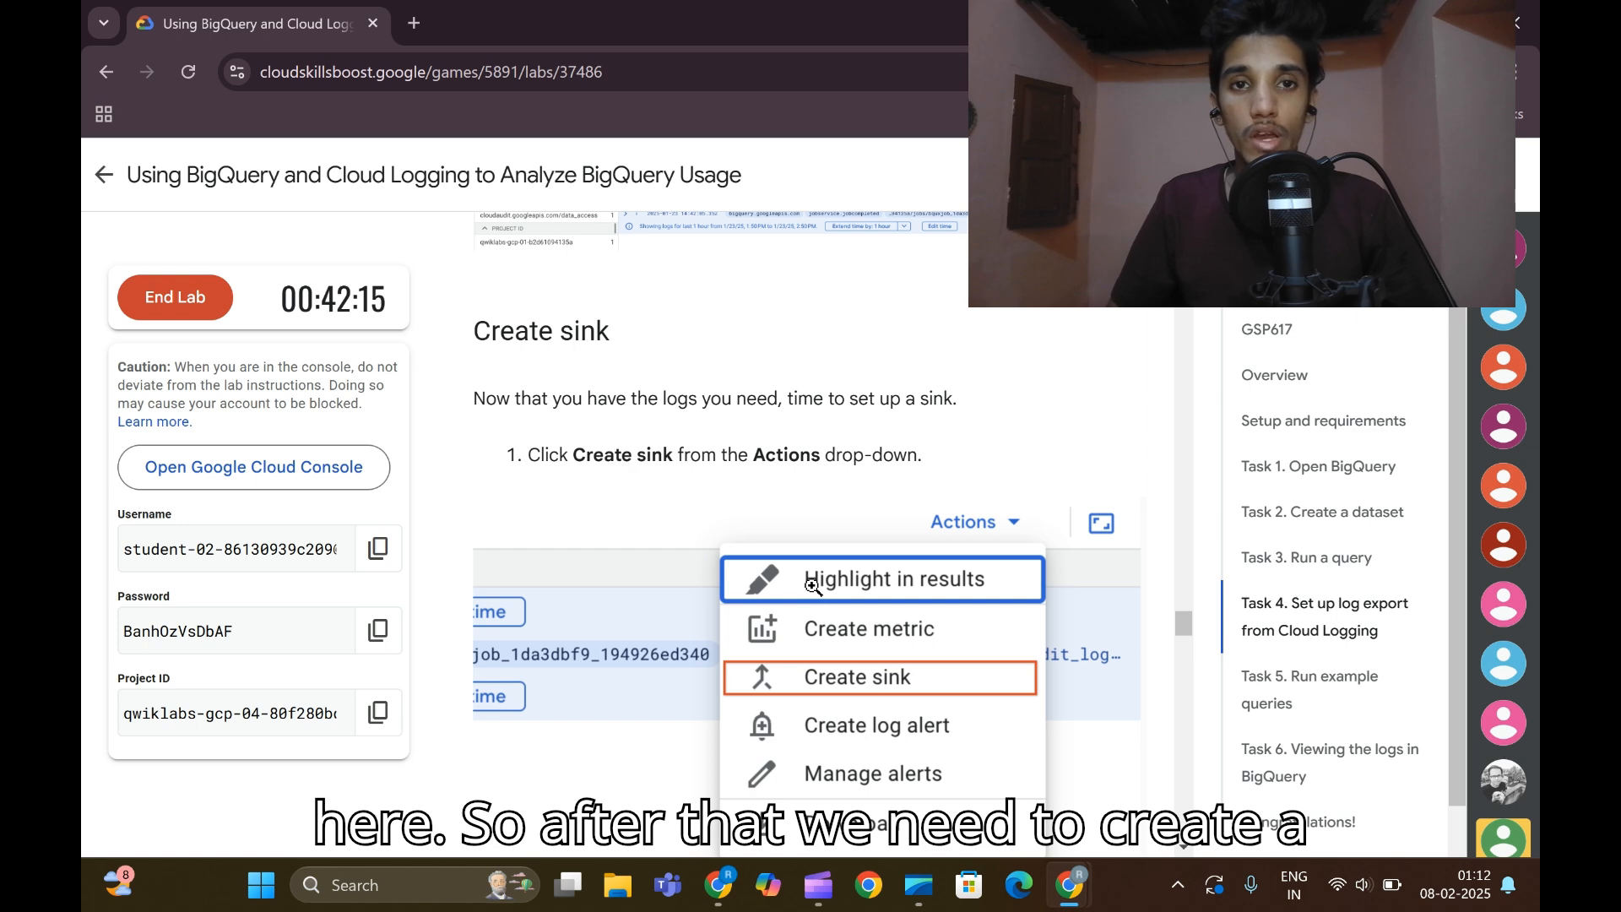
scroll(810, 581, down, 3)
mouse_move(1069, 885)
click(1229, 751)
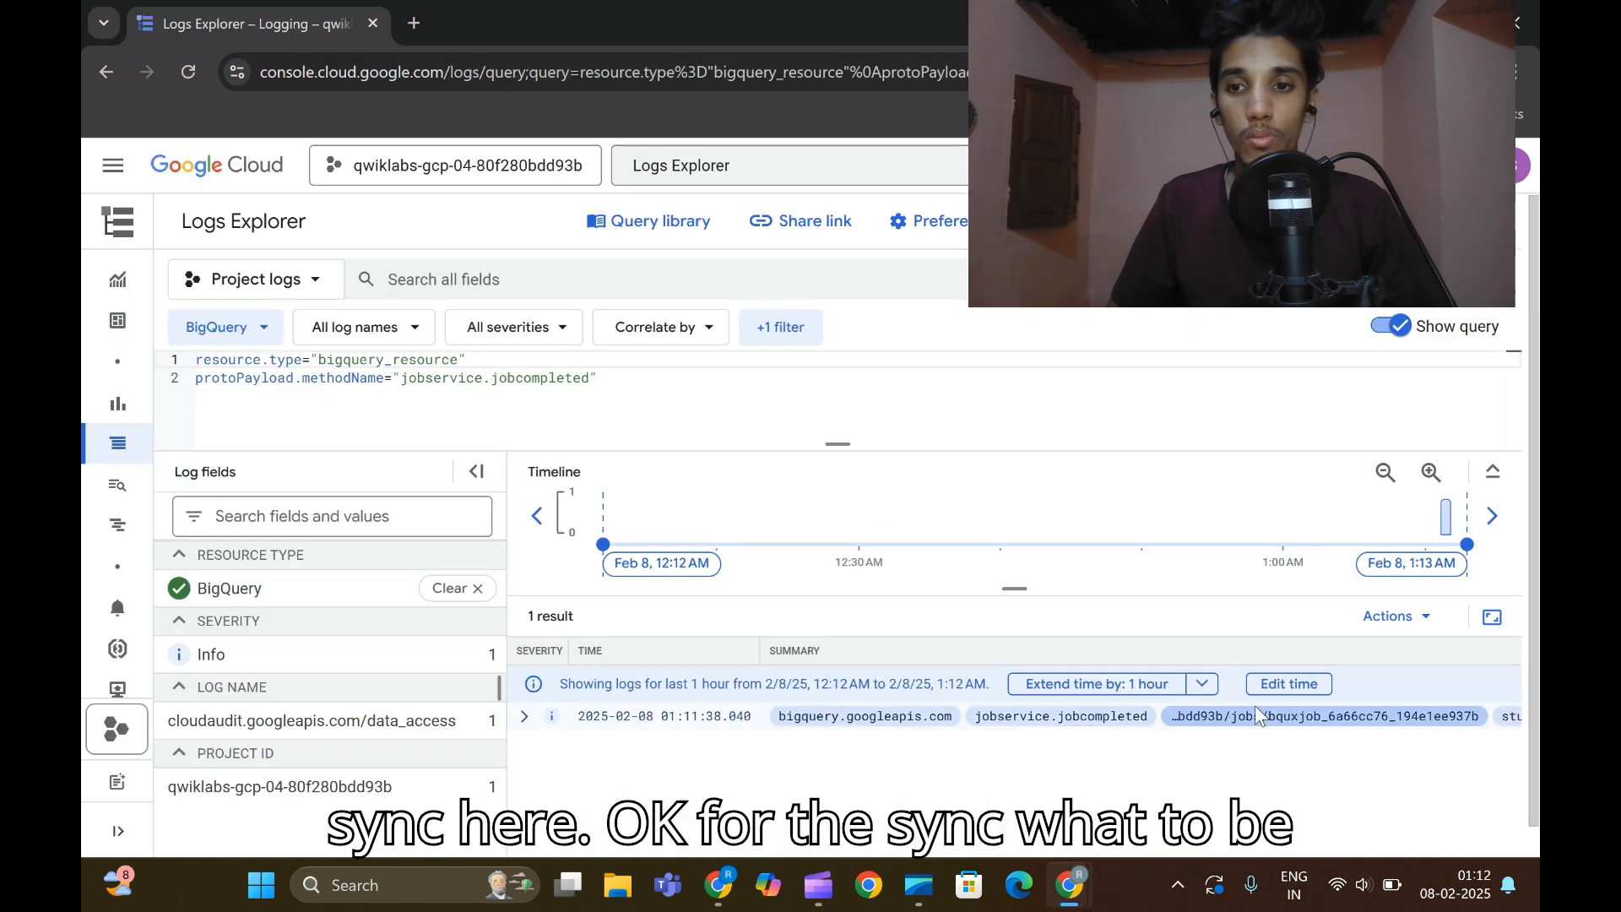
click(1389, 616)
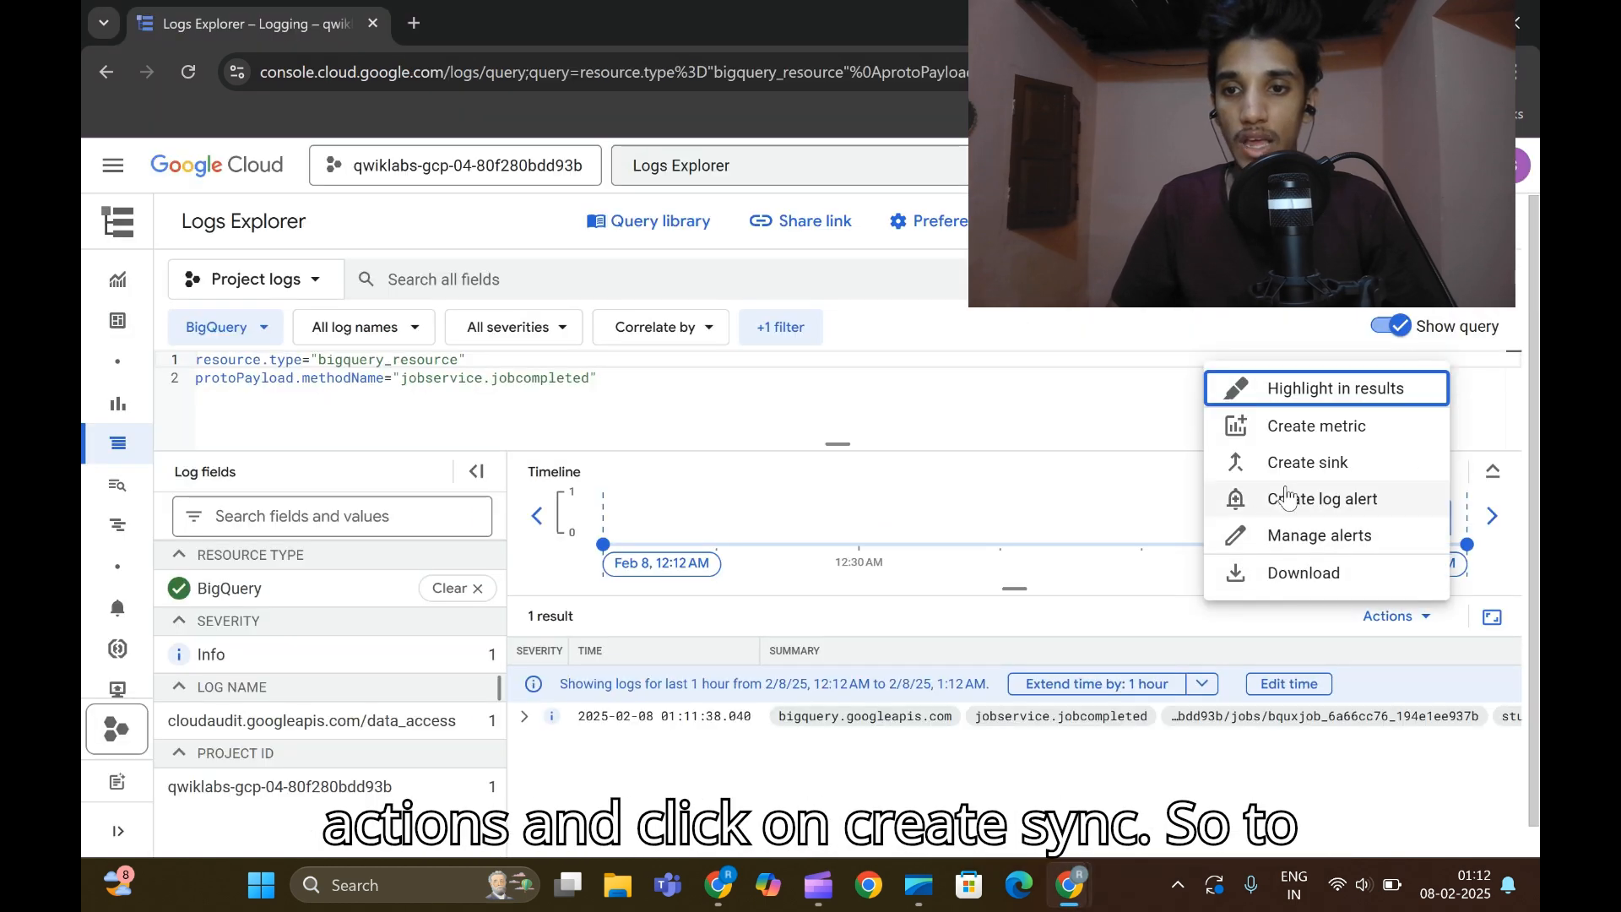
click(1317, 459)
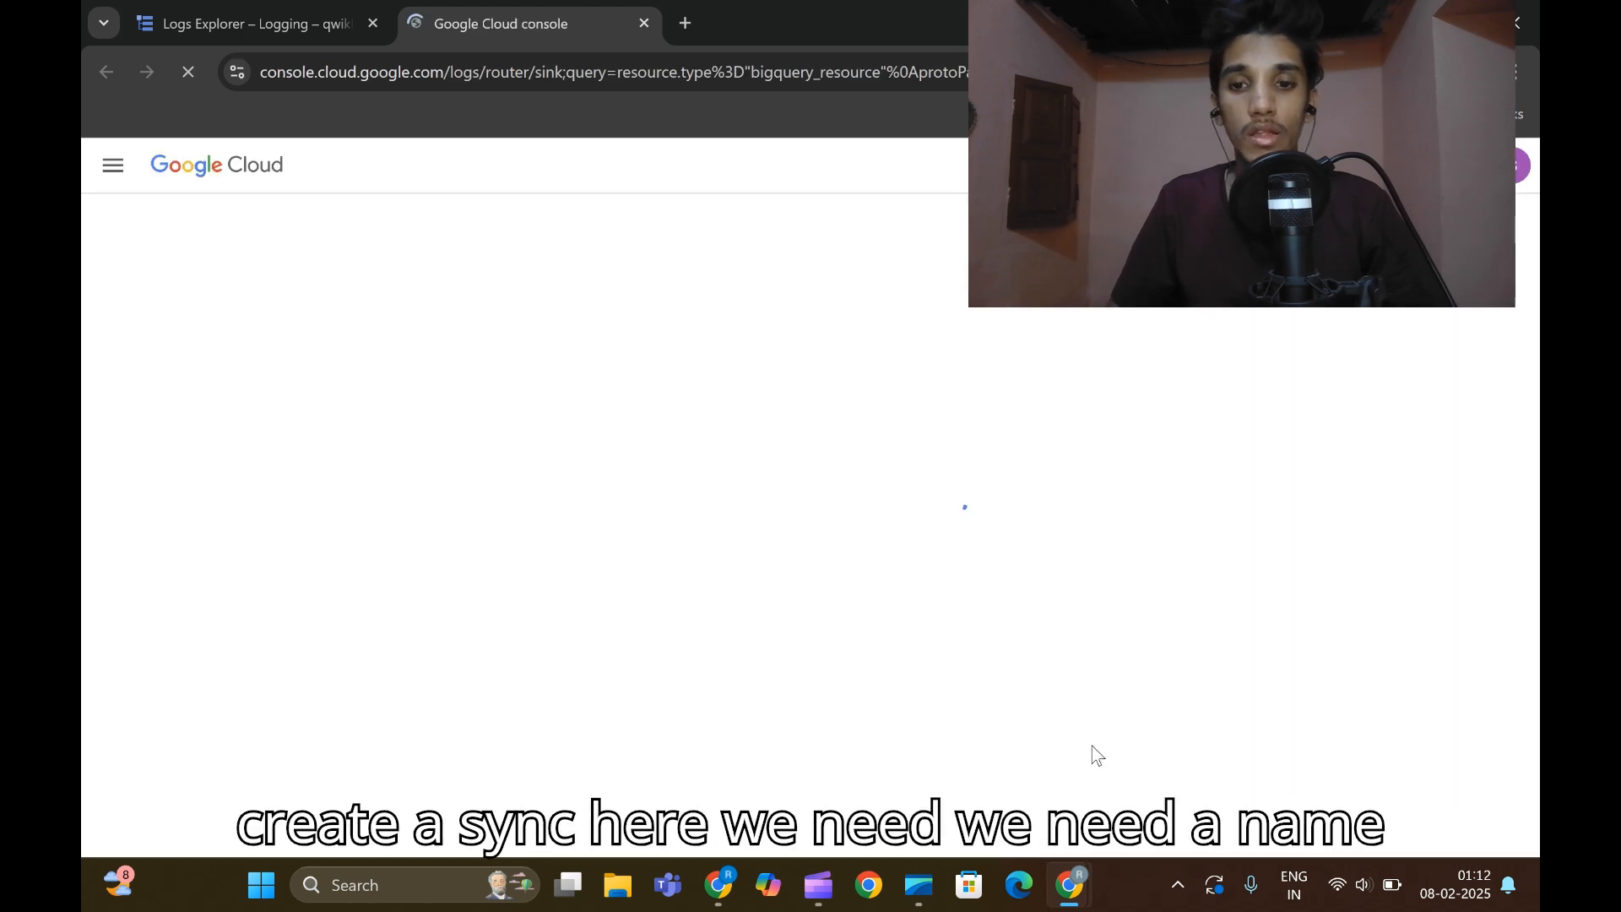
Copy the sink name JobComplete from the lab and enter it as the logs routing sink's name, continuing to the sink destination.
mouse_move(1069, 885)
click(859, 701)
scroll(858, 701, down, 3)
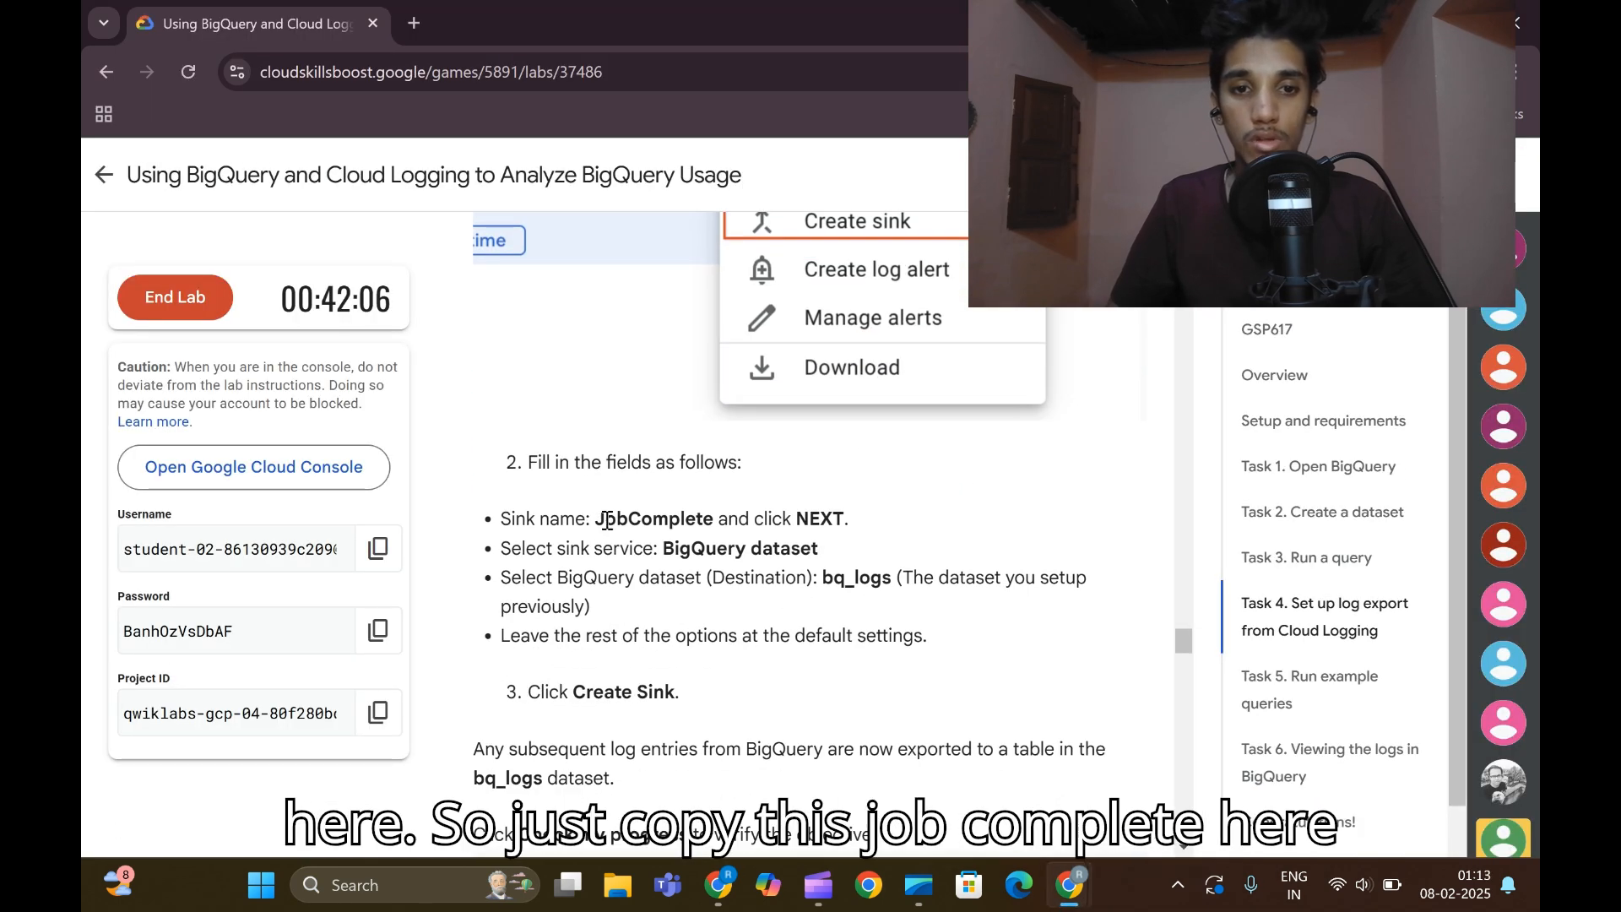
drag(594, 521, 712, 526)
key(ctrl+c)
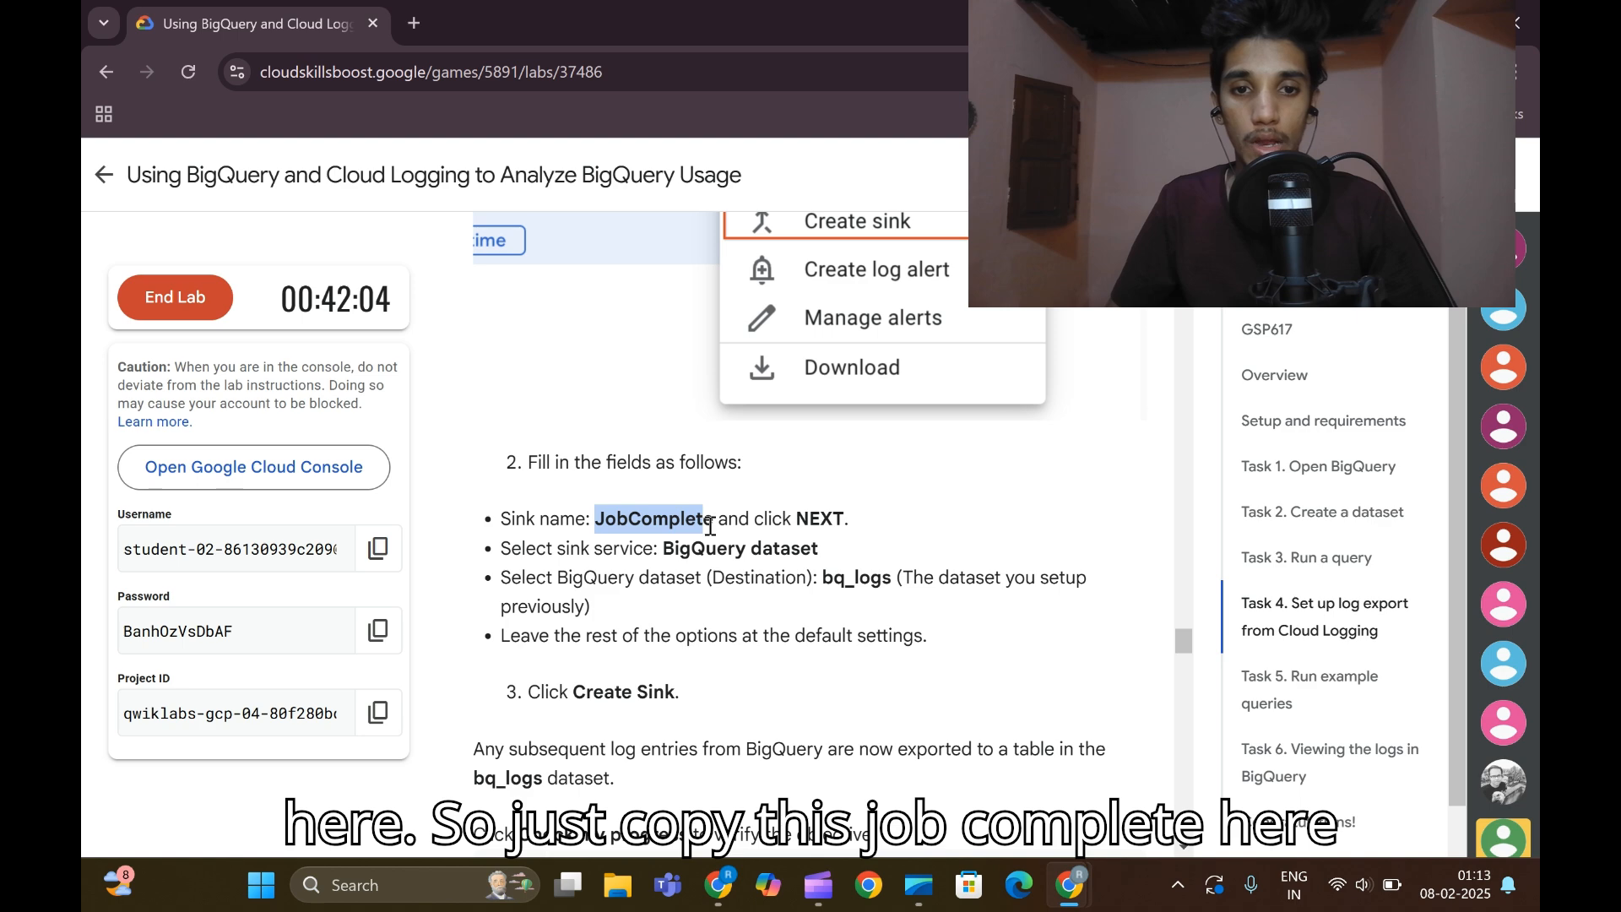
mouse_move(1069, 885)
click(1267, 768)
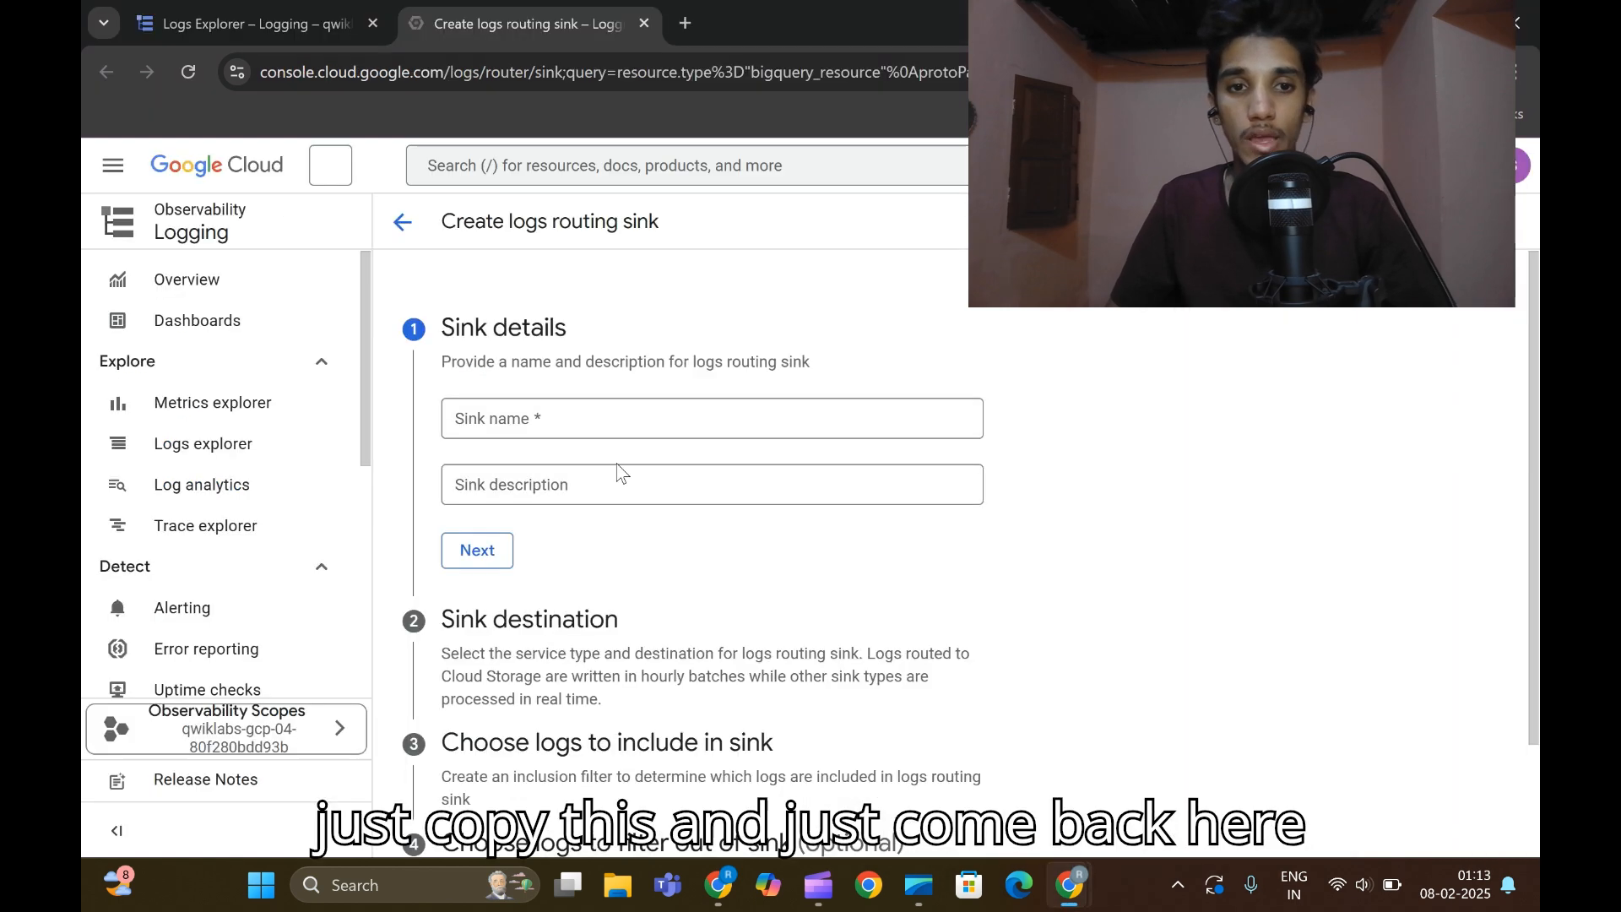
click(579, 417)
key(ctrl+v)
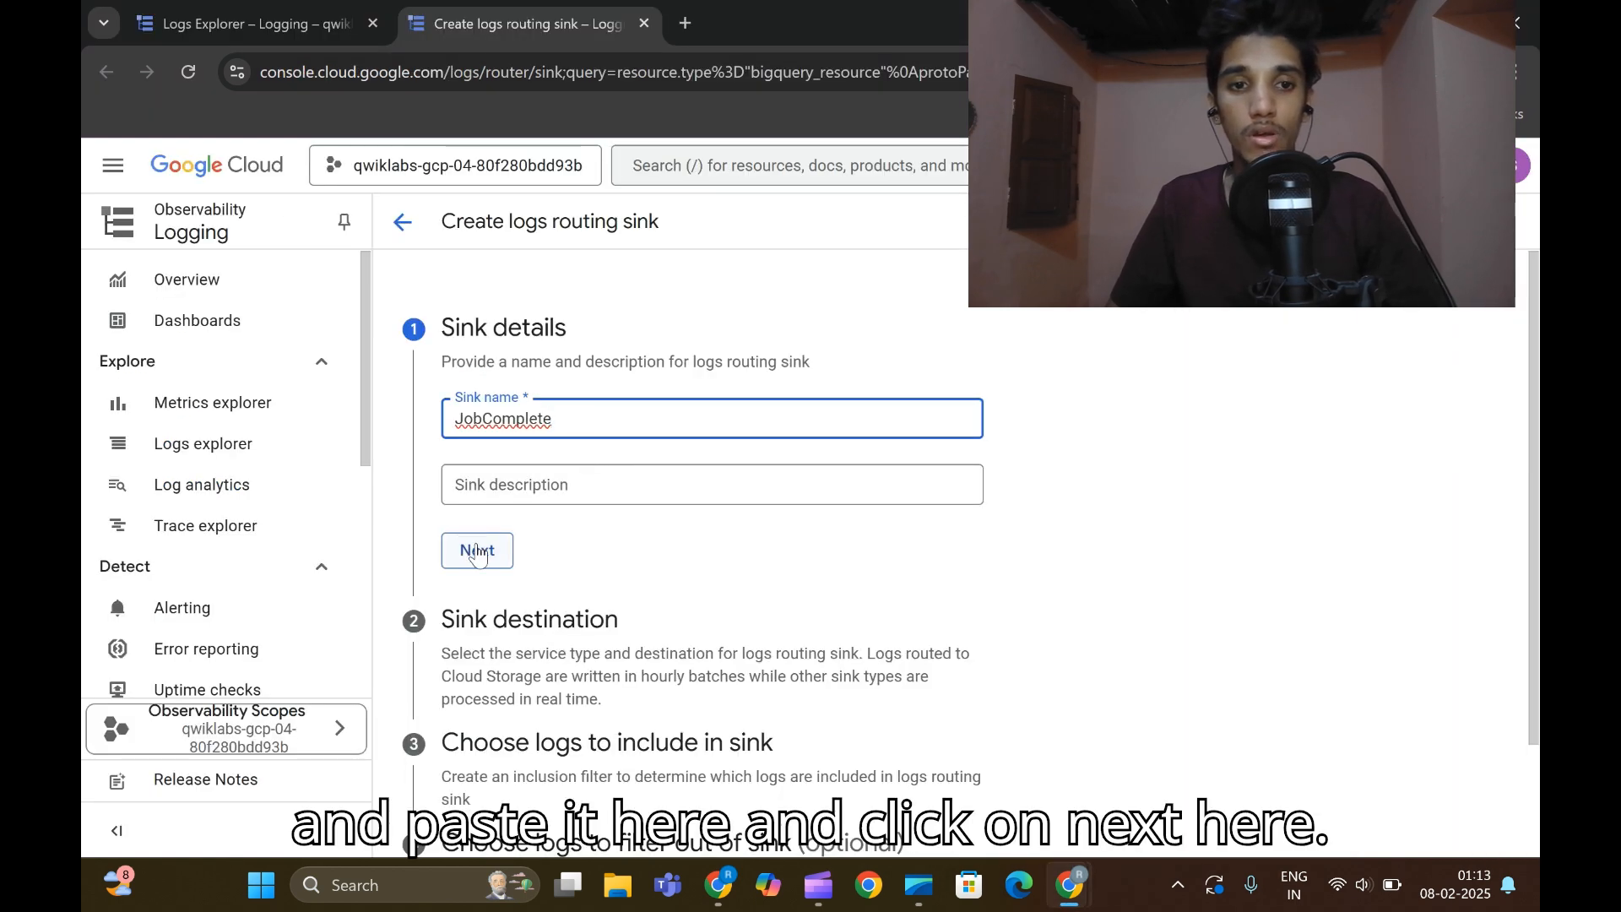
click(478, 553)
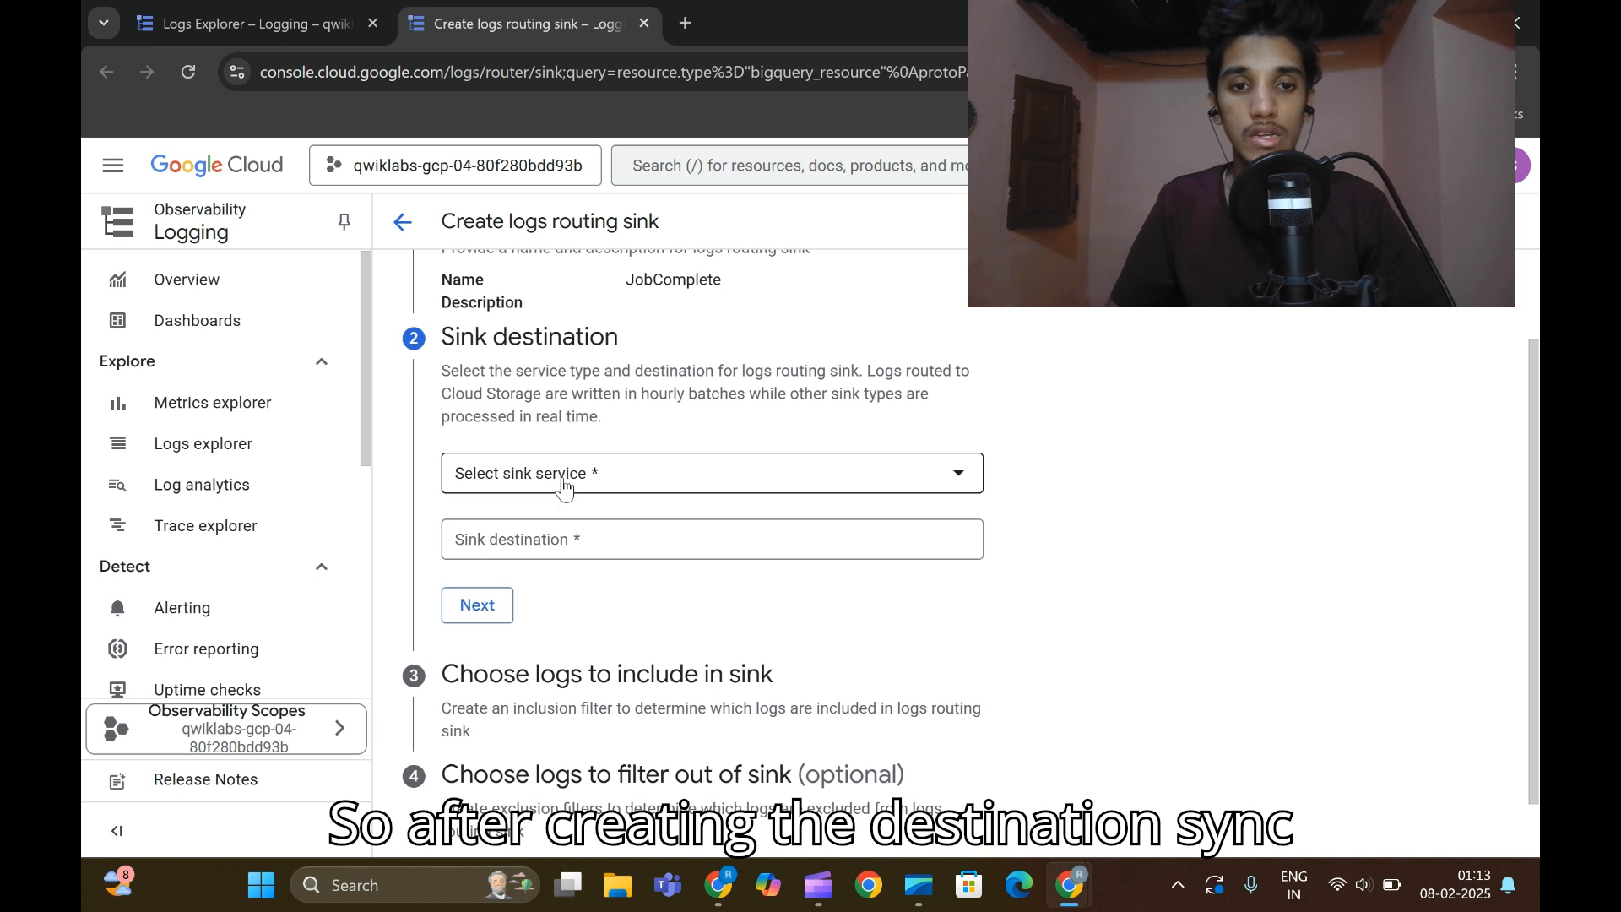
Set the sink service to BigQuery dataset with bq_logs as the destination dataset, and accept the destination settings.
click(564, 488)
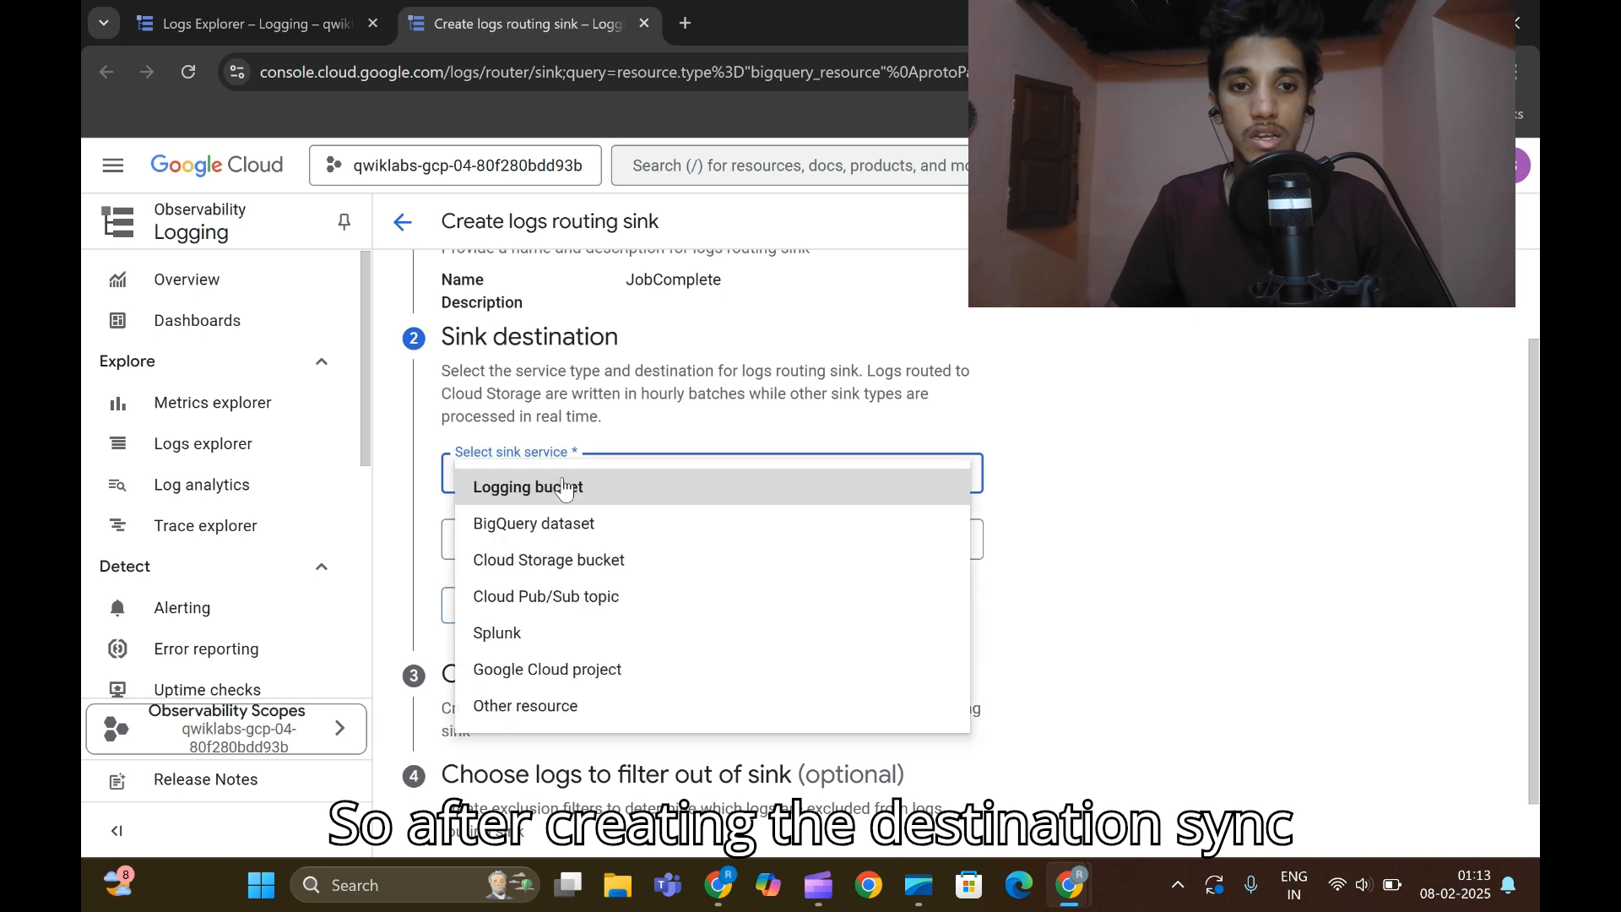
click(571, 525)
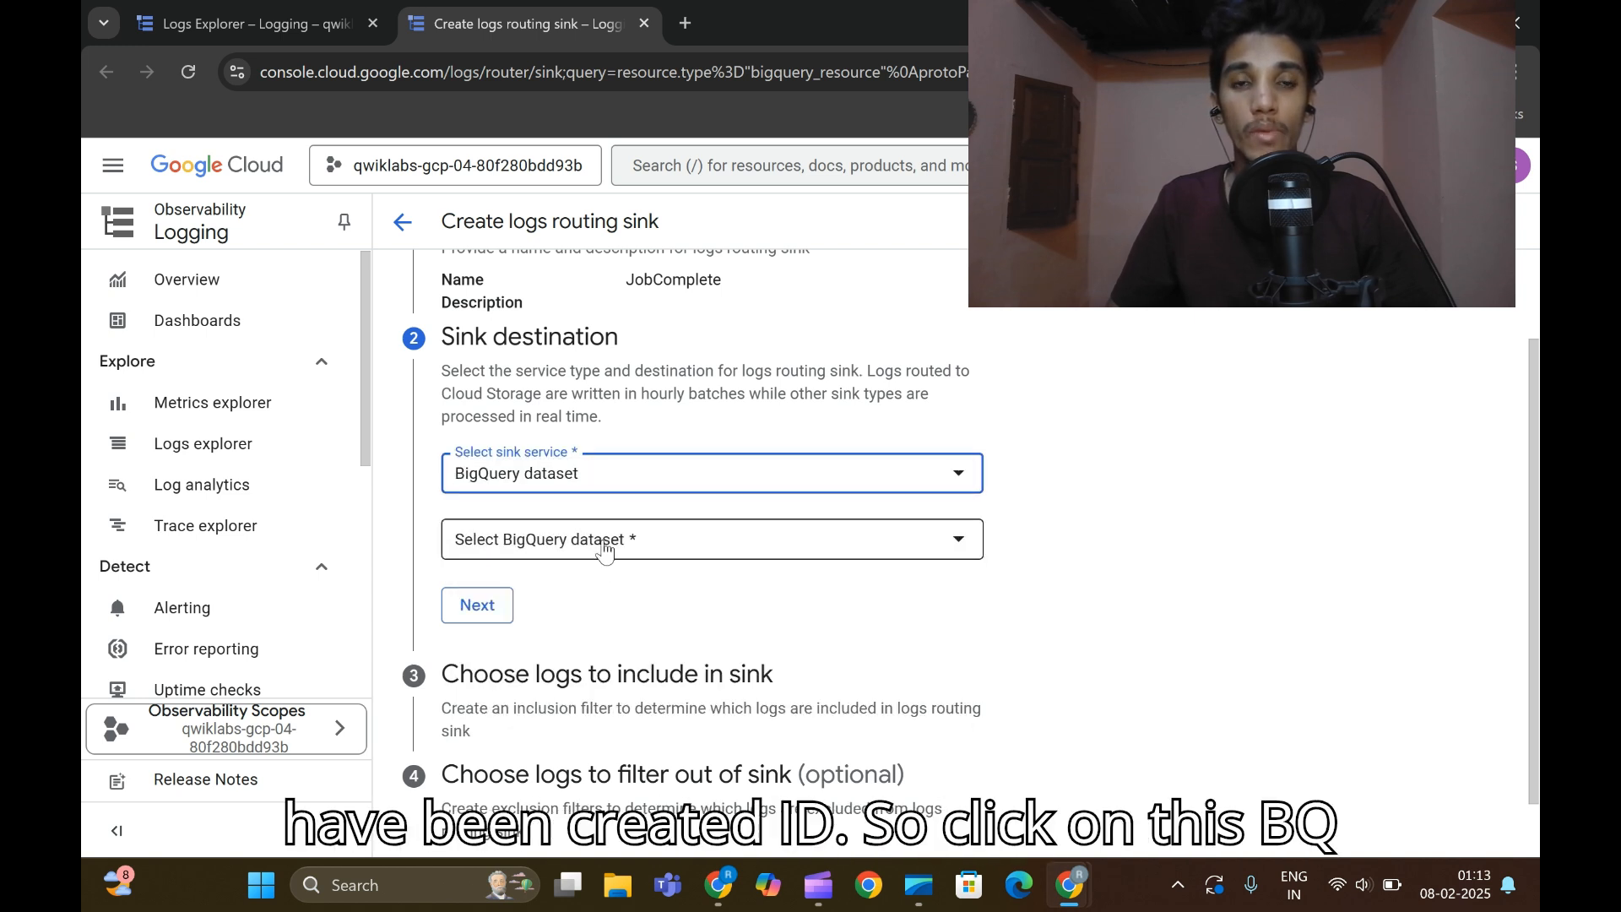
click(605, 549)
click(632, 667)
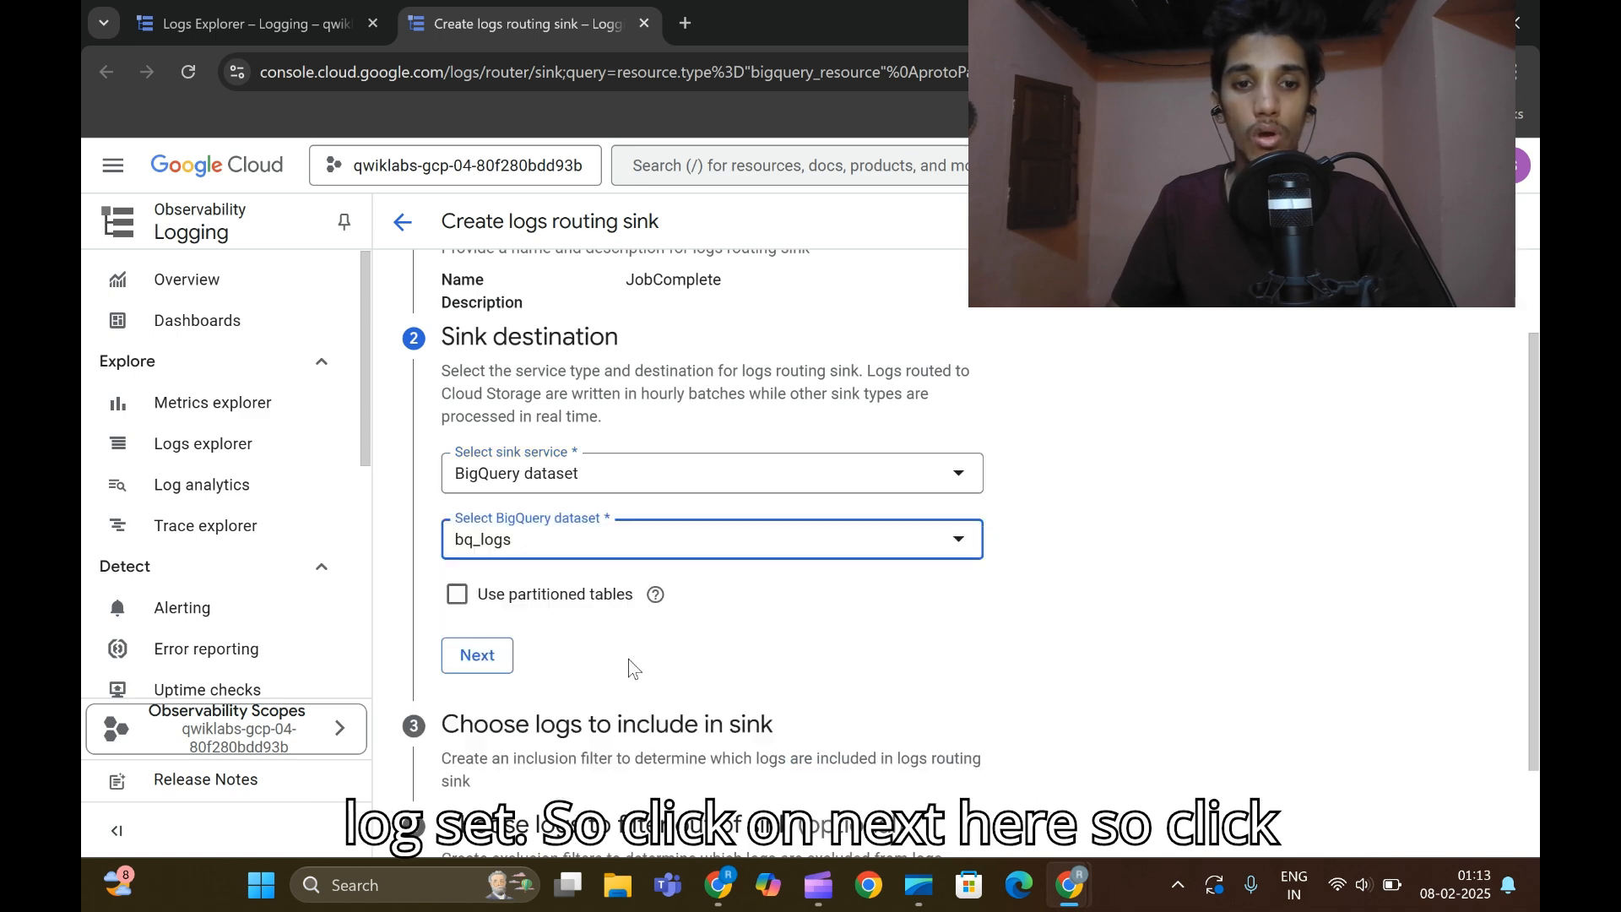
click(486, 666)
Keep the existing inclusion filter without adding exclusions, and create the logs routing sink.
scroll(642, 676, down, 3)
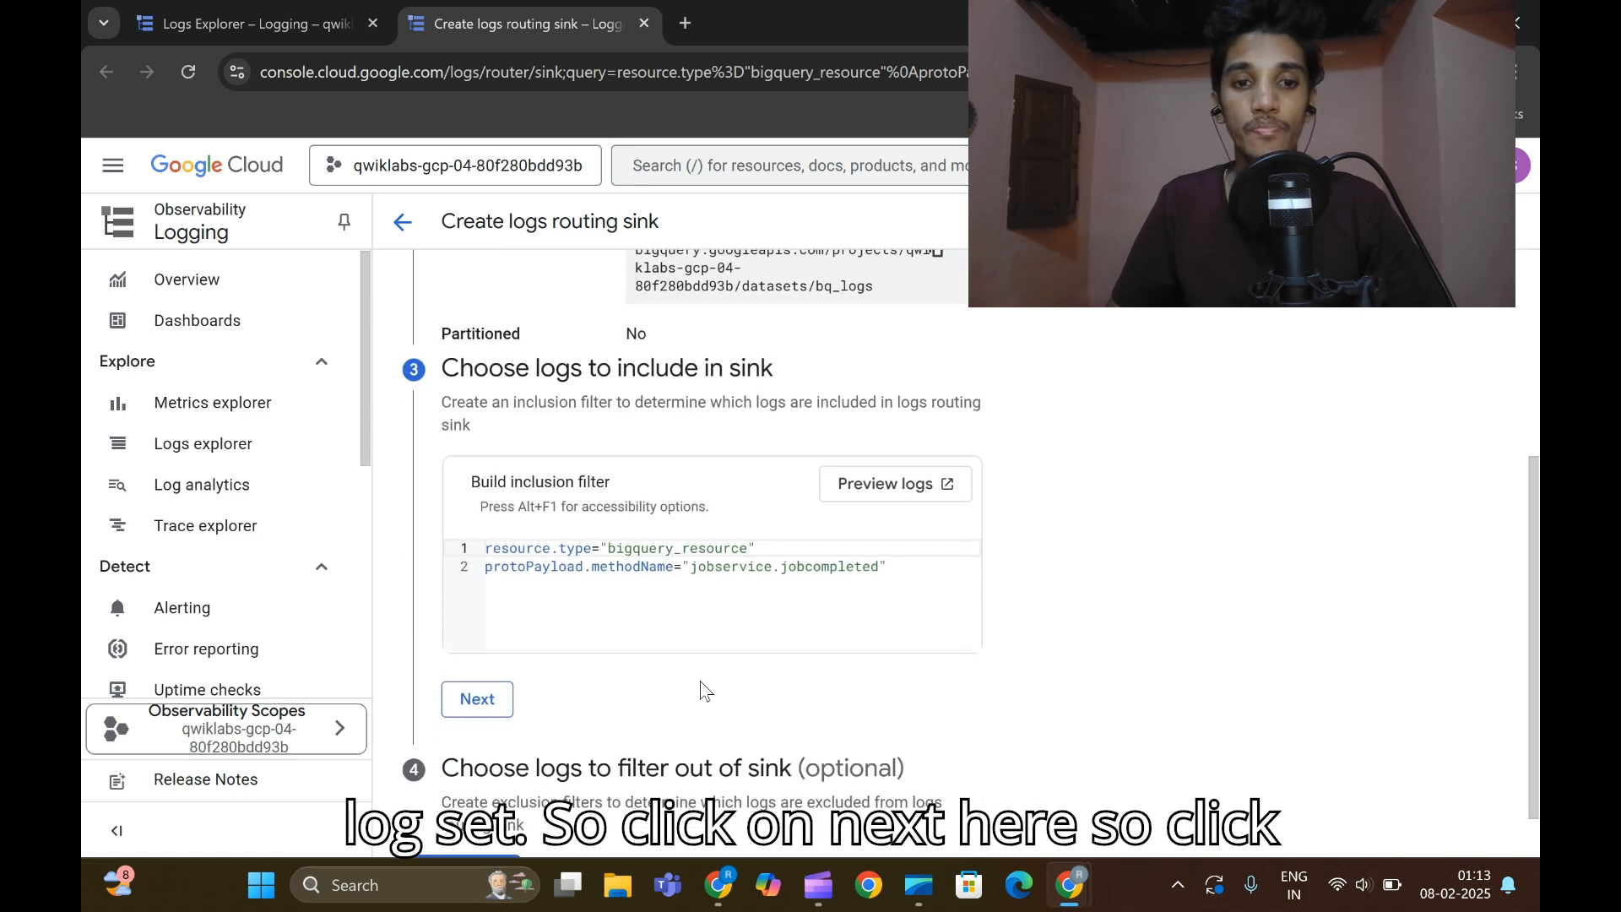
click(494, 644)
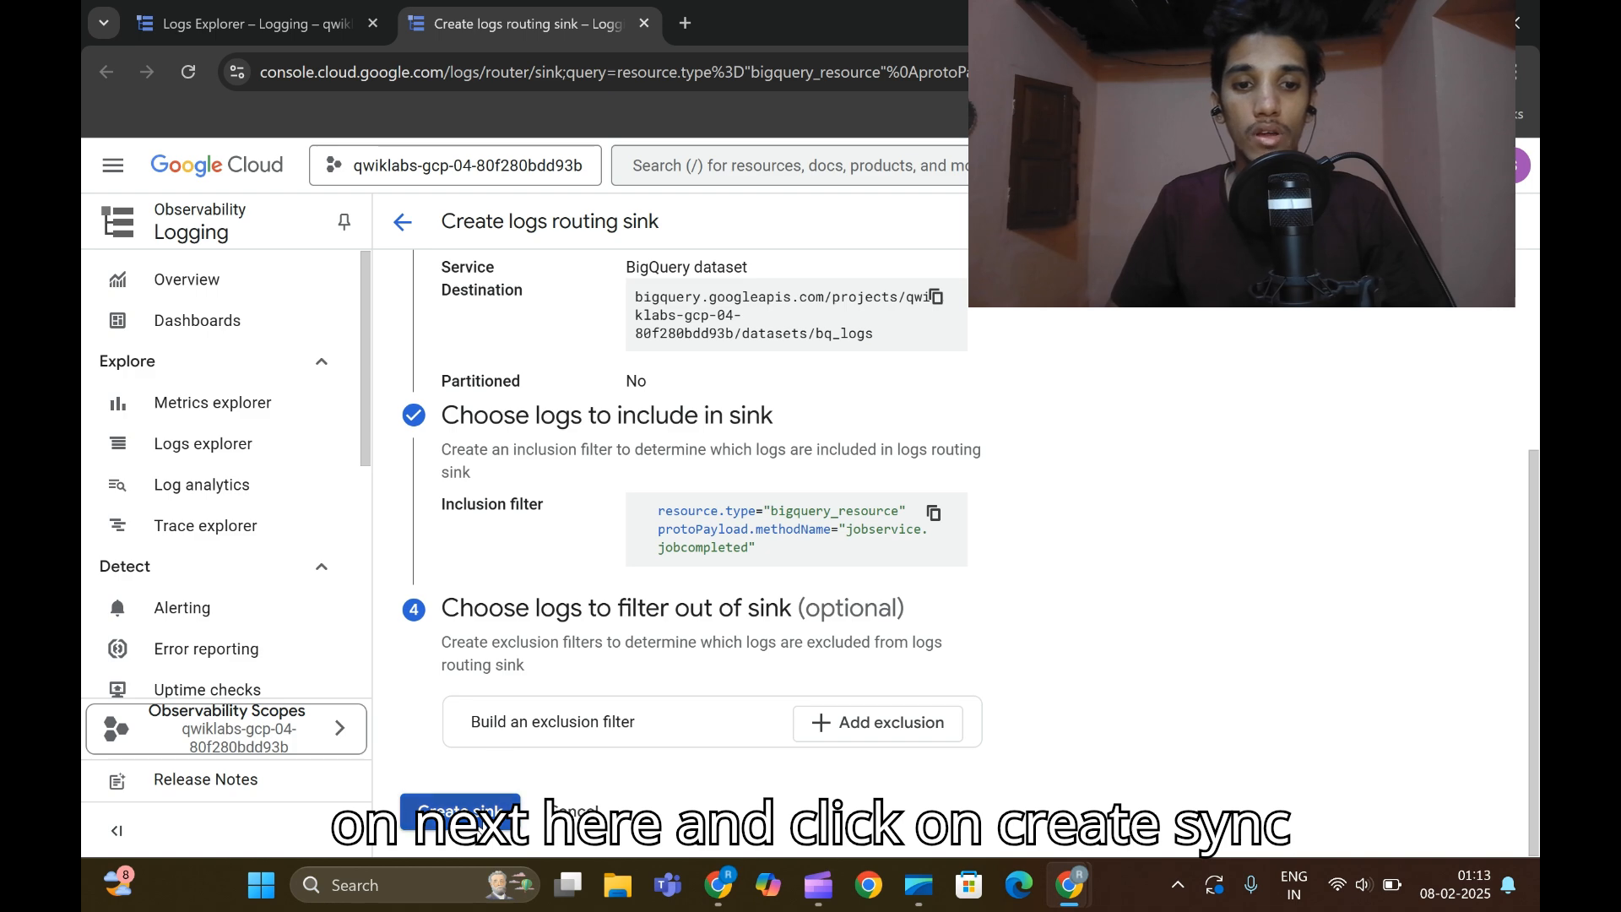
click(473, 815)
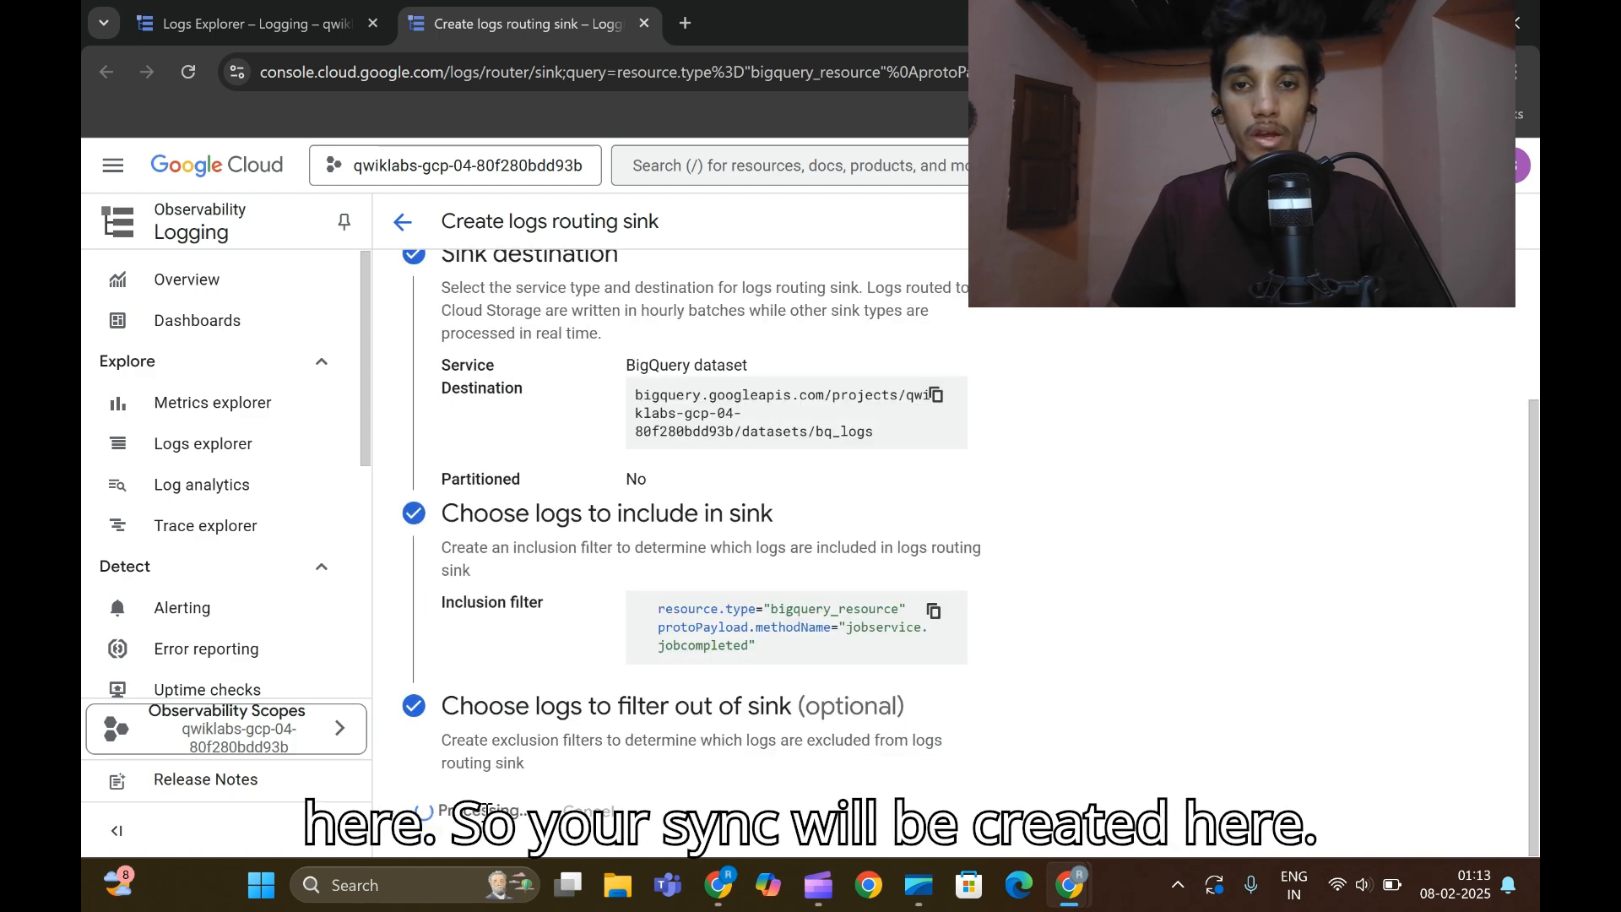
Return to the lab page, check the progress of the Create a Sink objective, and go on to Task 5's example queries.
mouse_move(1069, 885)
click(947, 812)
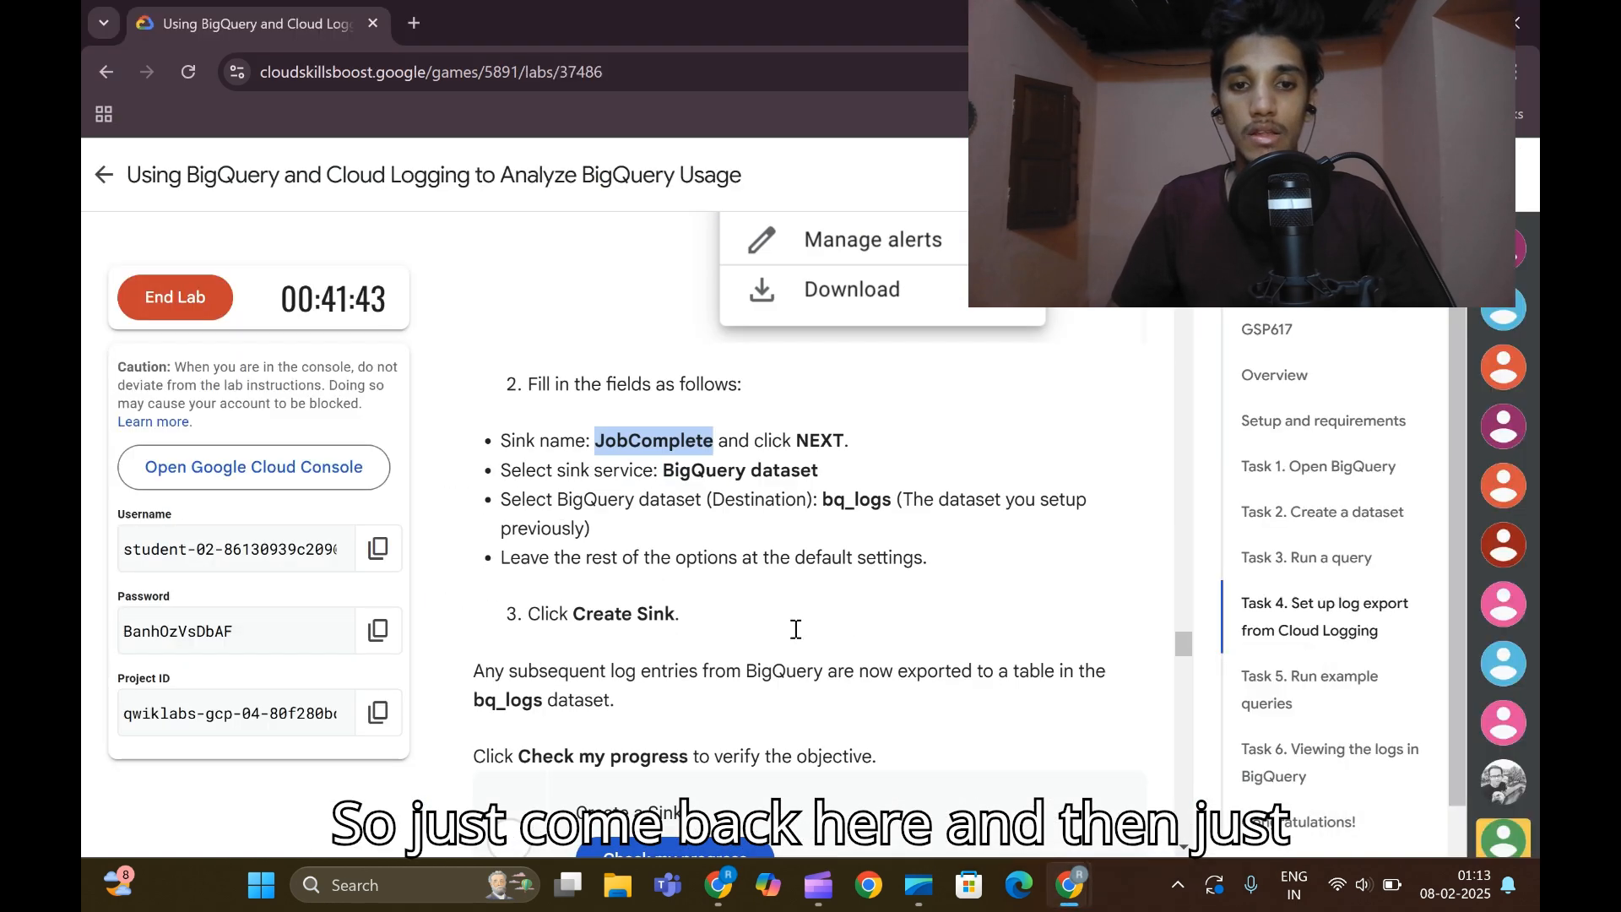
scroll(795, 629, down, 5)
click(722, 490)
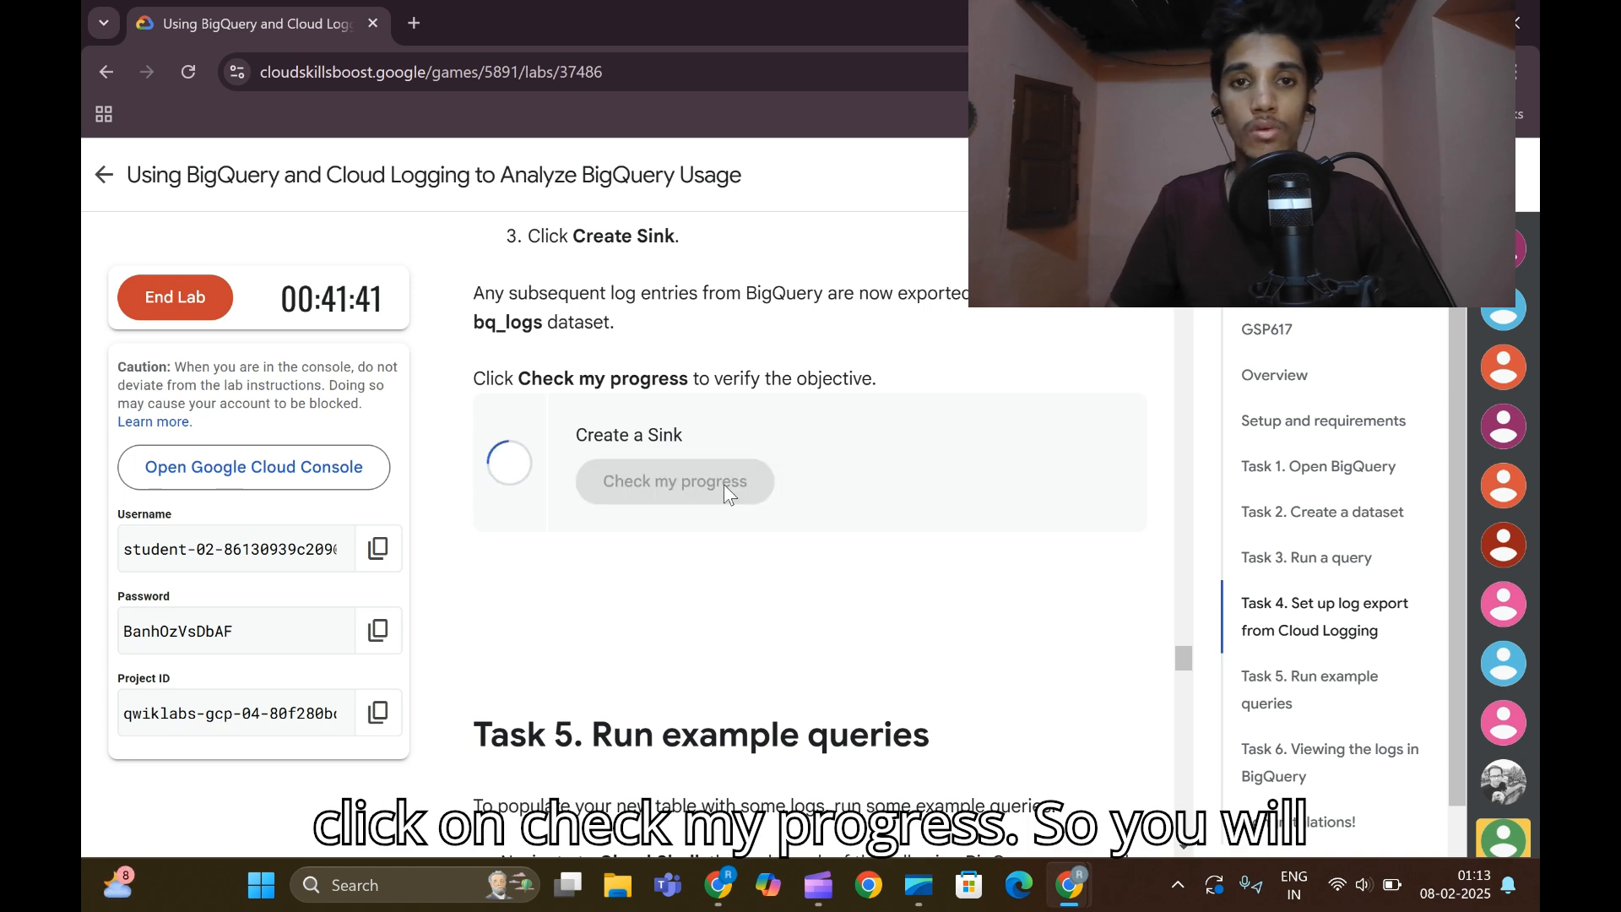
click(723, 483)
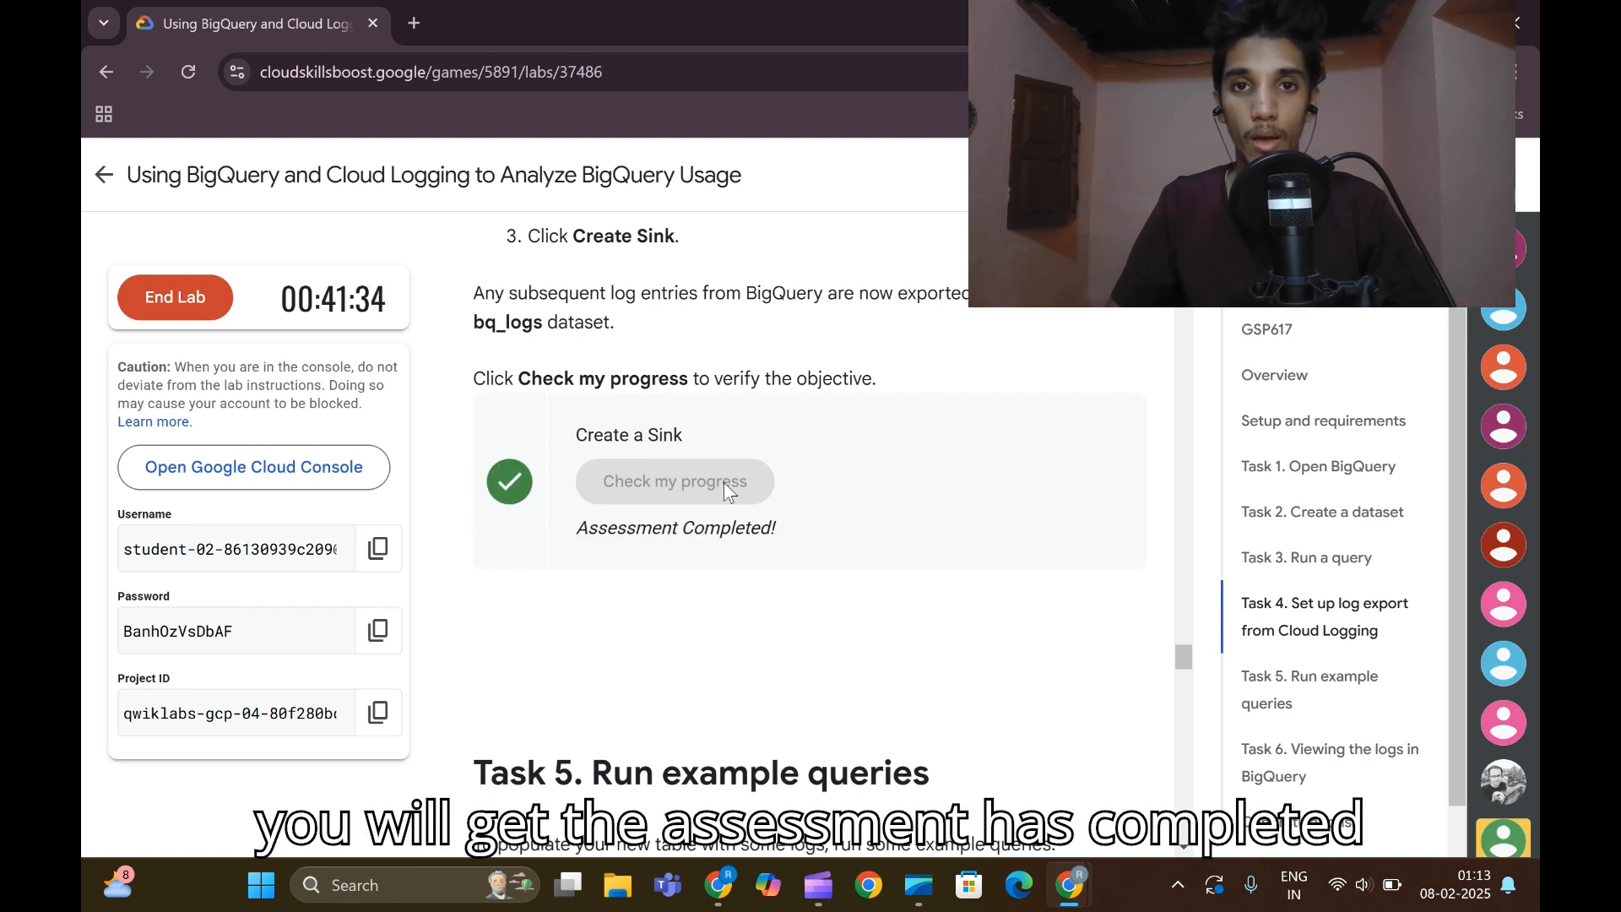
scroll(901, 553, down, 4)
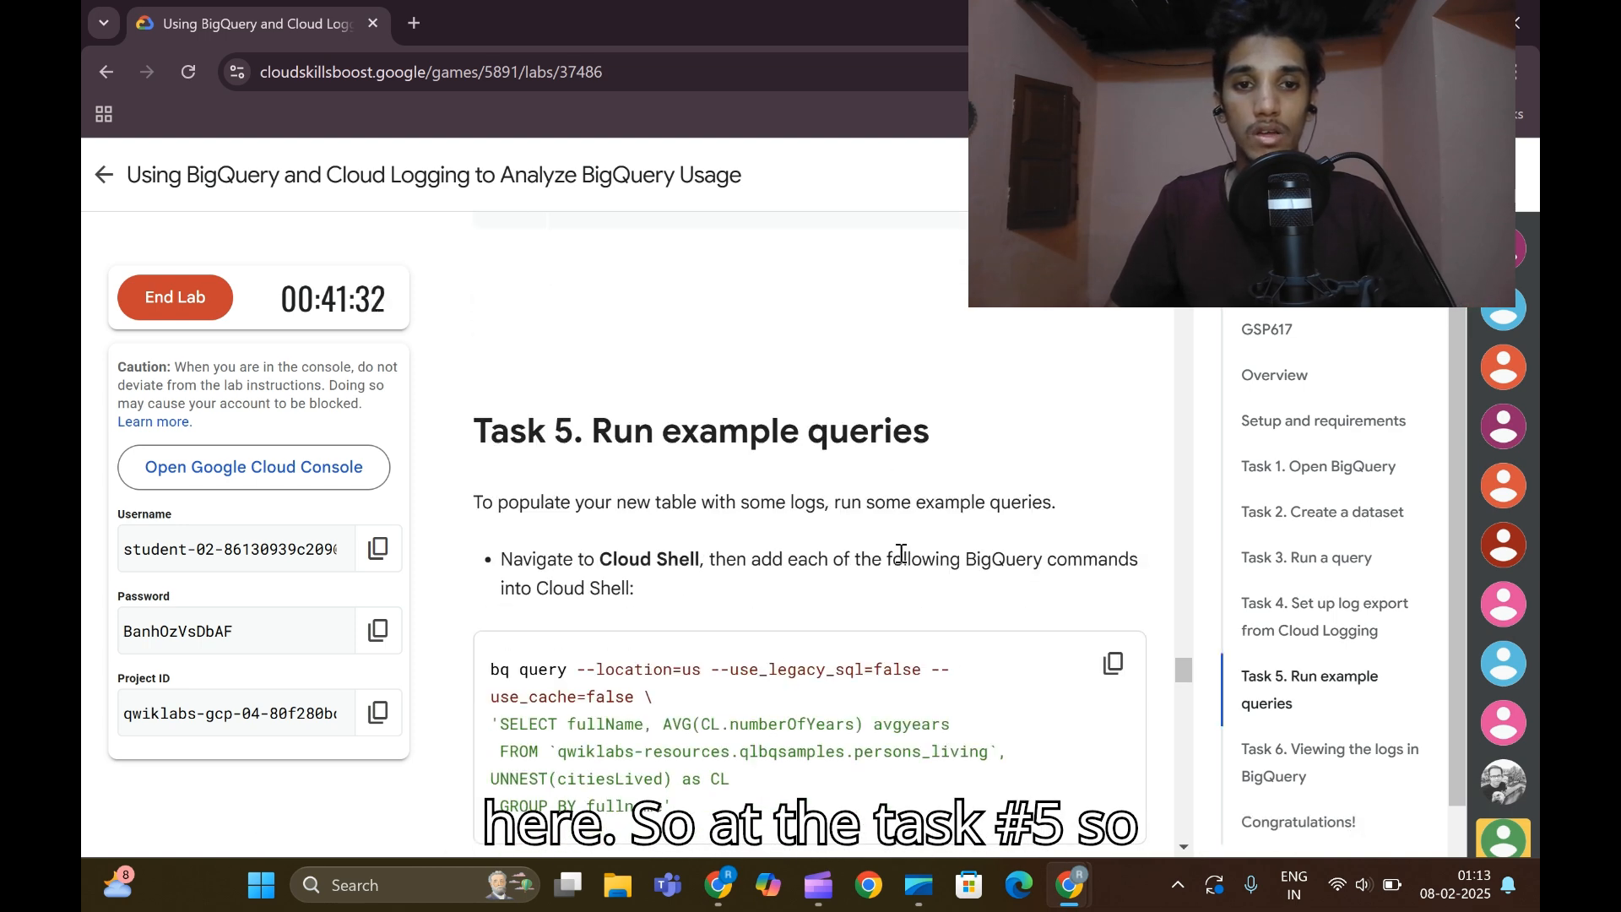
scroll(901, 553, down, 1)
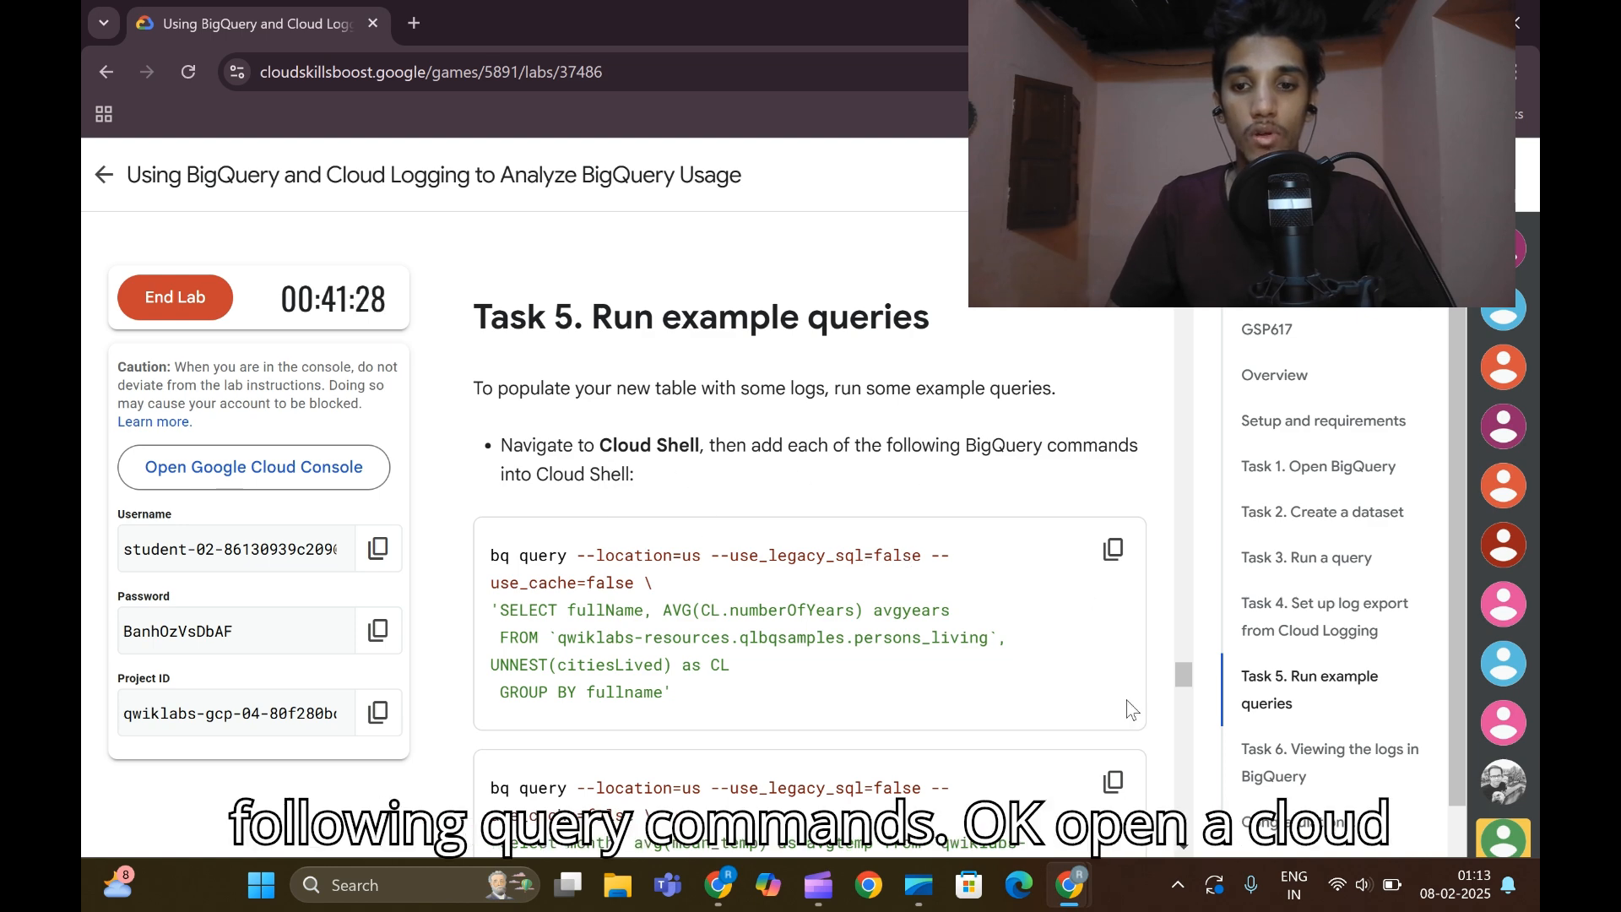
Switch to the Google Cloud console and launch Cloud Shell, enlarging its terminal pane and continuing past the introduction.
mouse_move(1087, 897)
click(1181, 766)
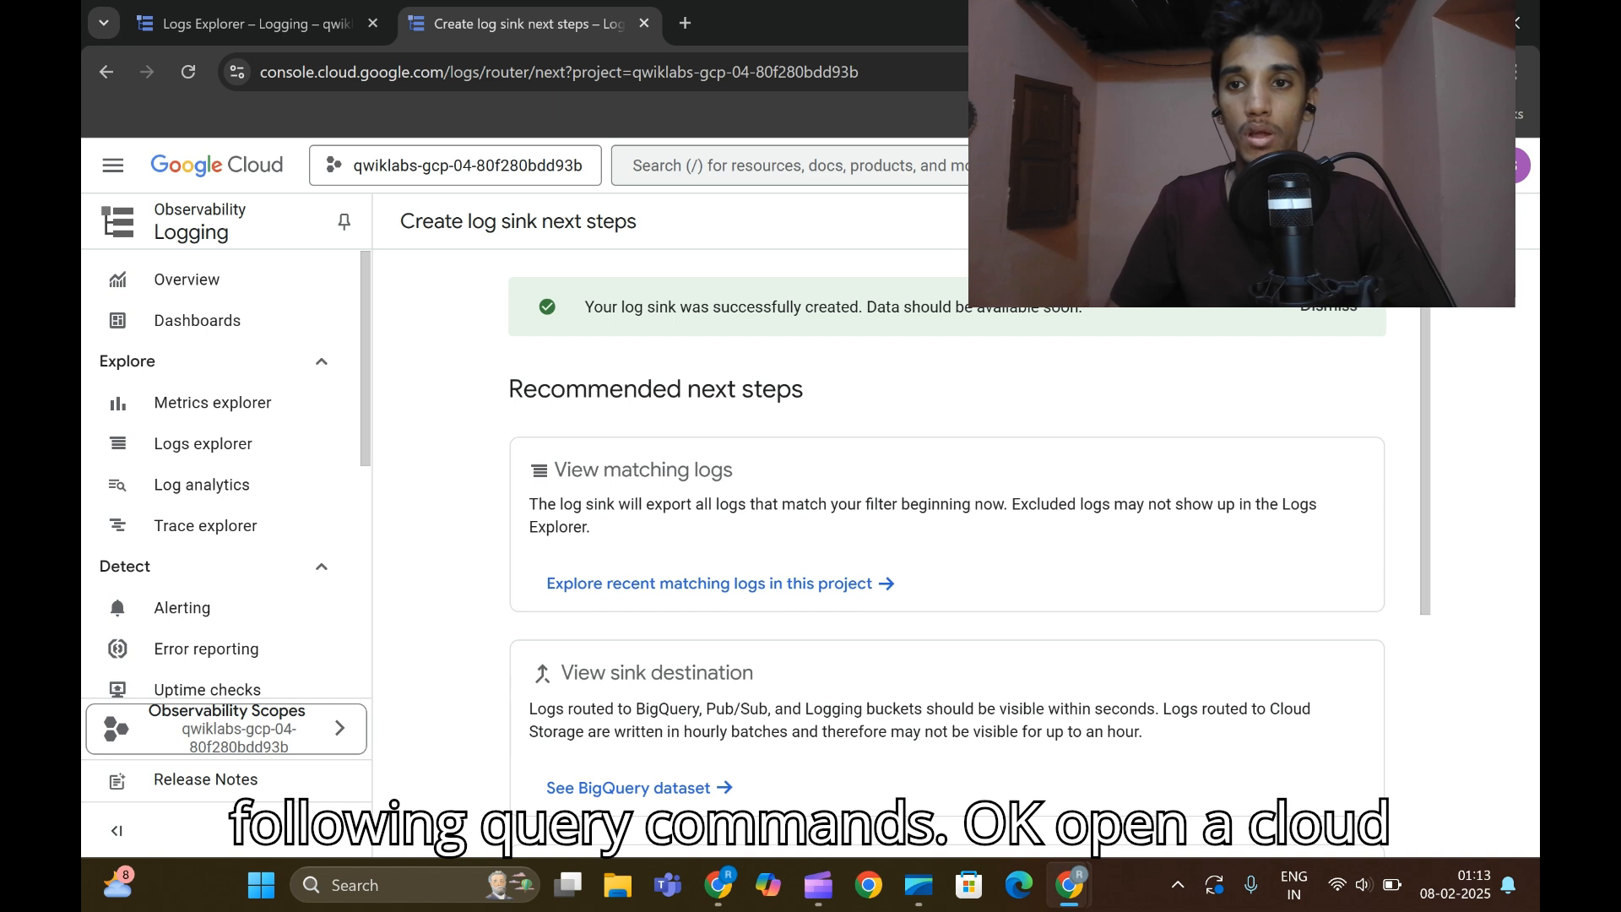
click(1331, 166)
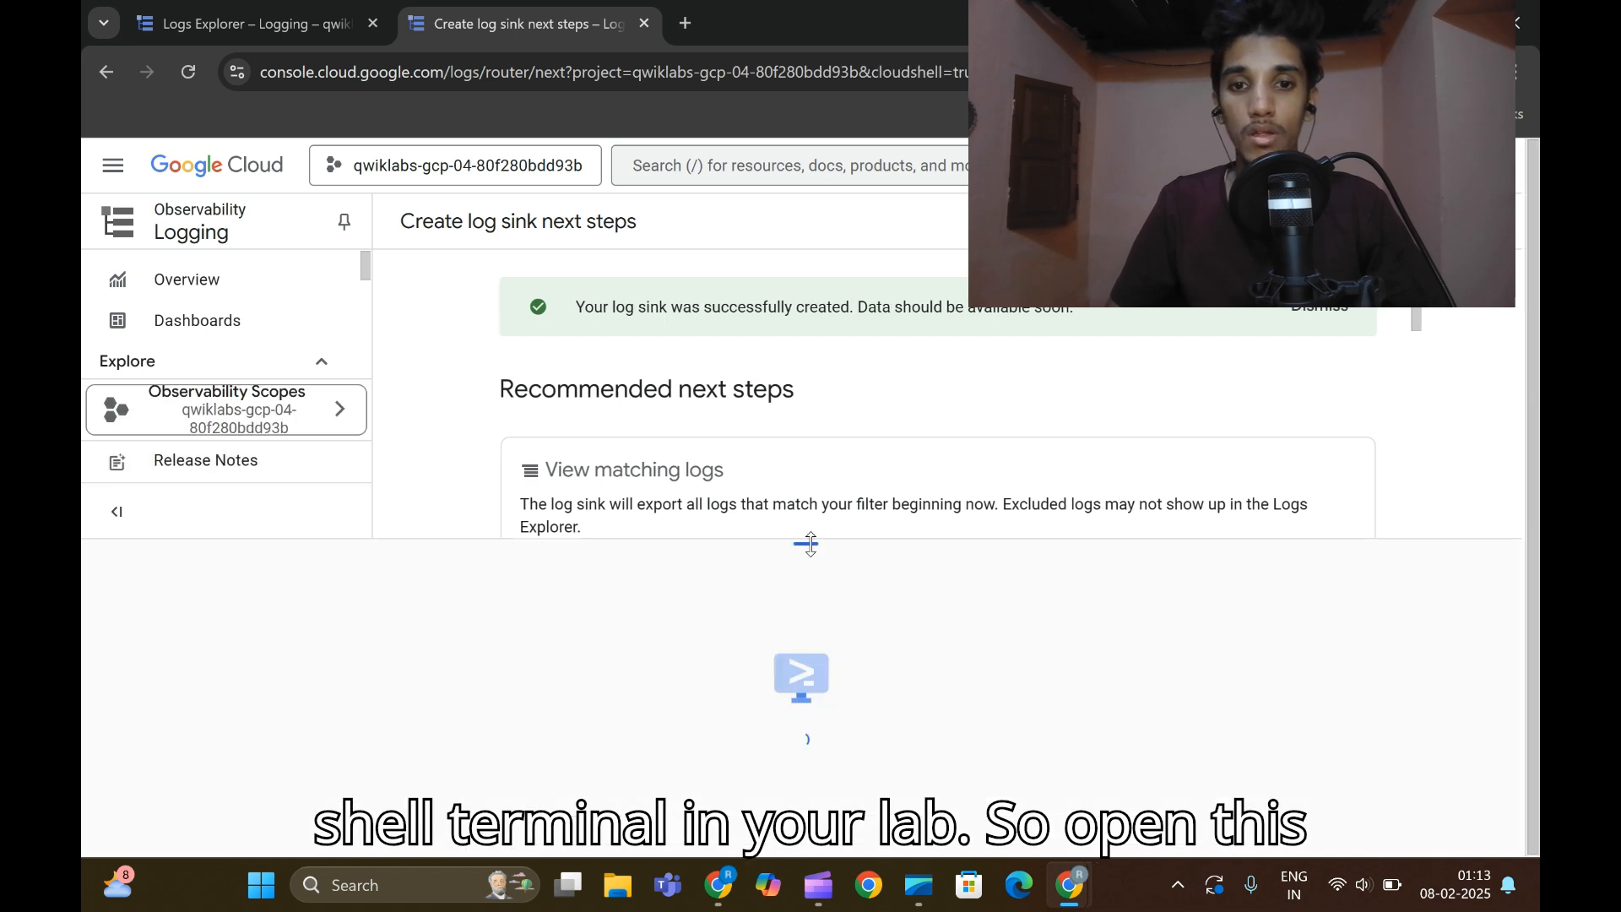
drag(792, 550, 763, 152)
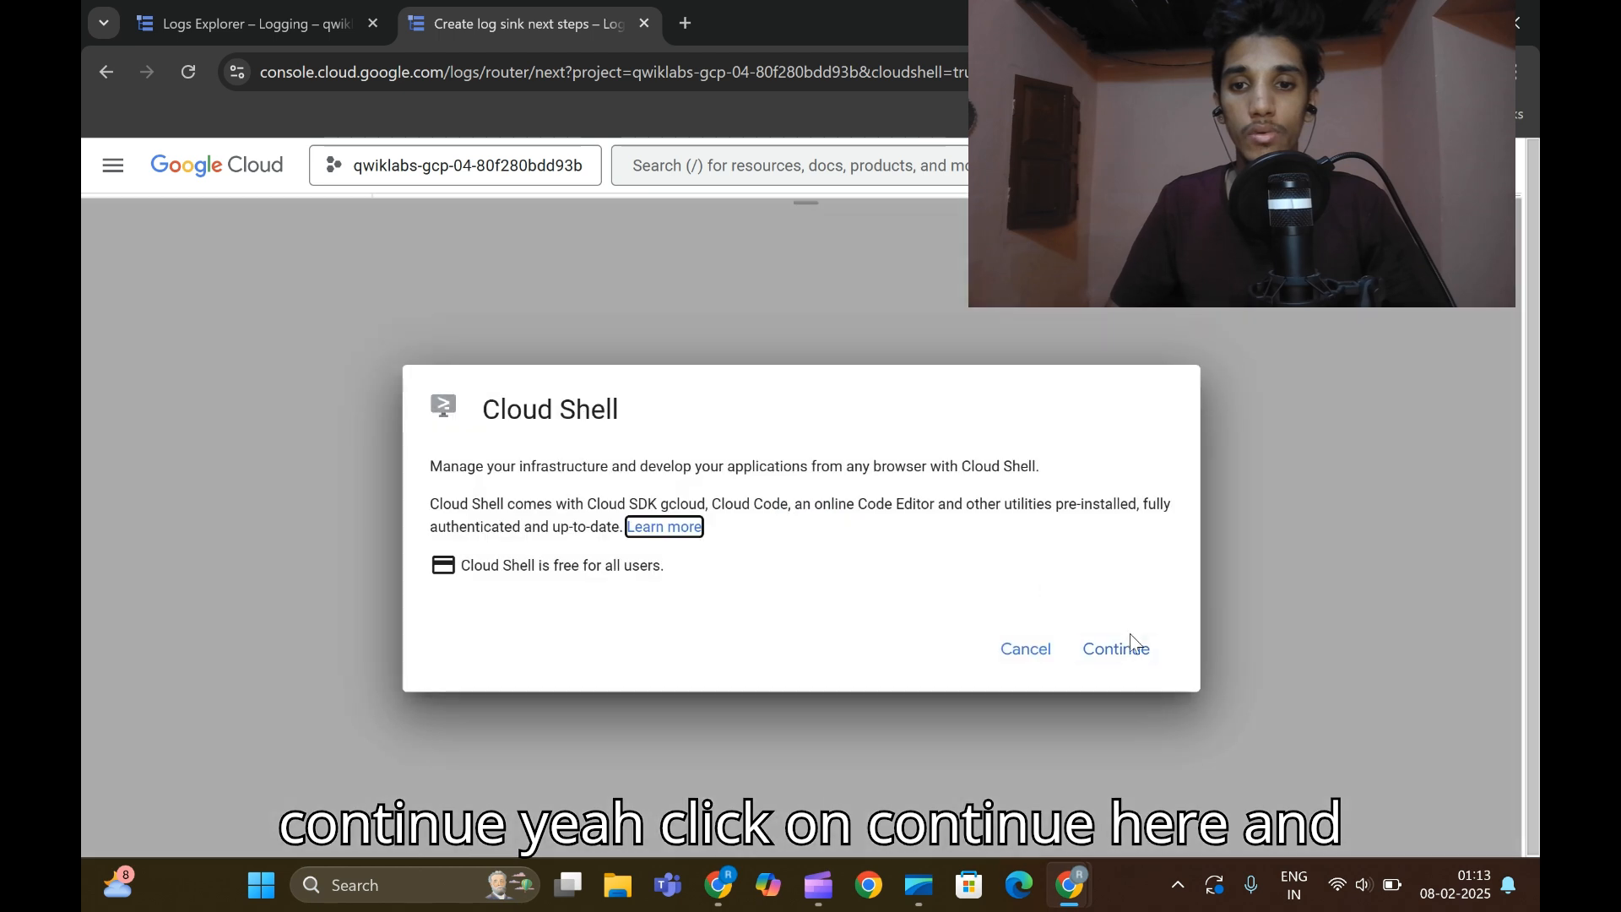
click(1118, 643)
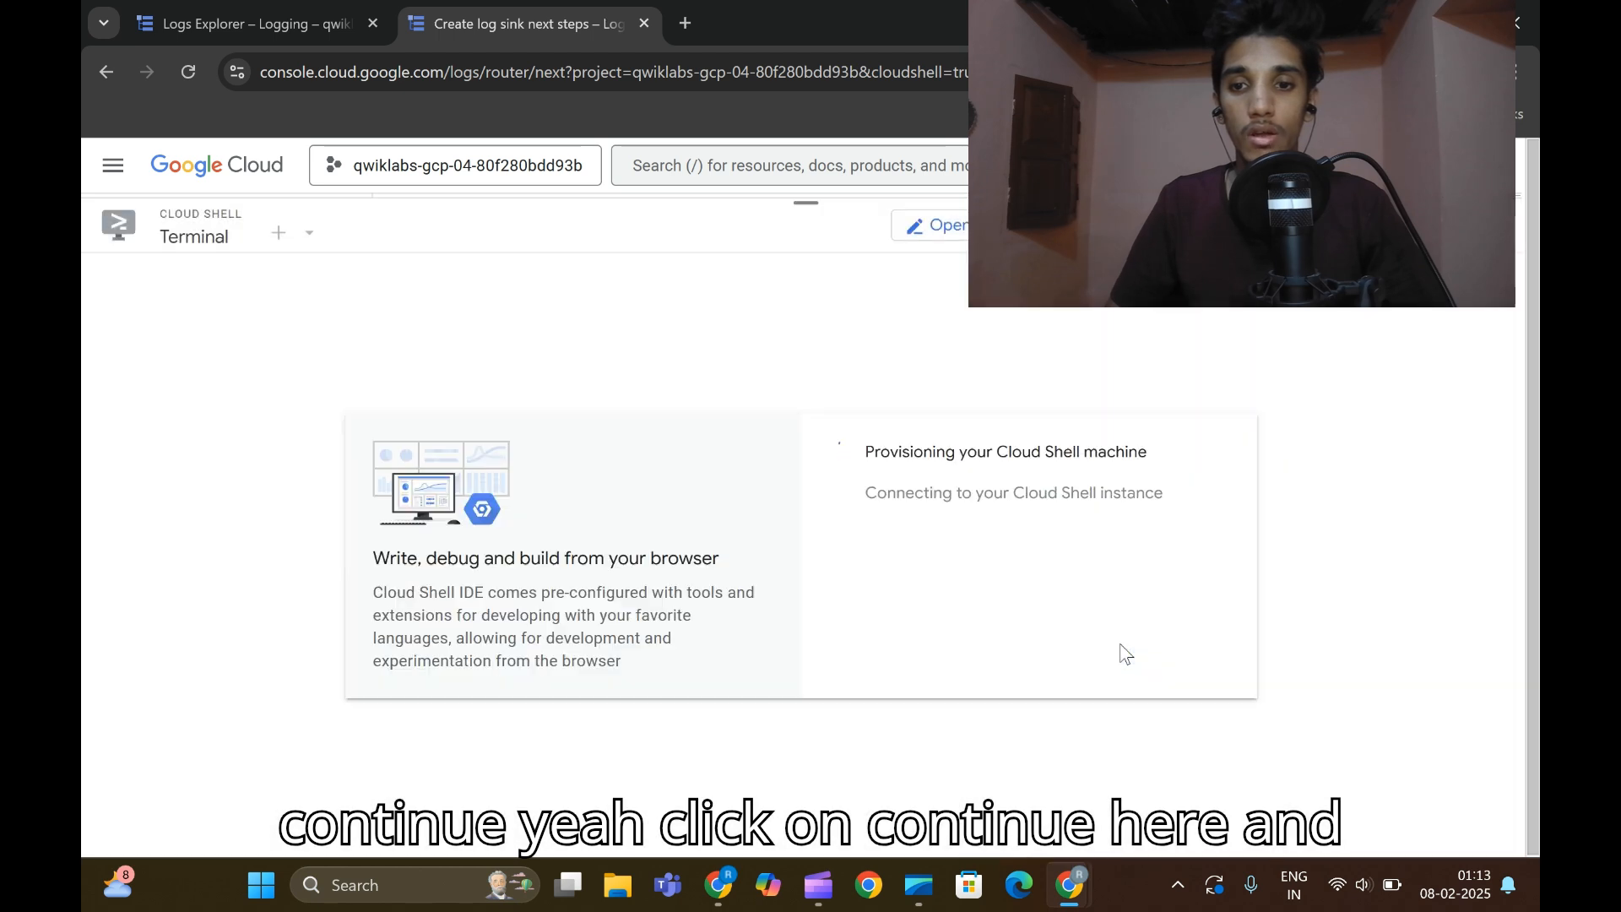
Copy the lab's first bq query, averaging numberOfYears by fullName from persons_living, run it in Cloud Shell, and authorize the use of credentials.
mouse_move(1069, 885)
click(938, 763)
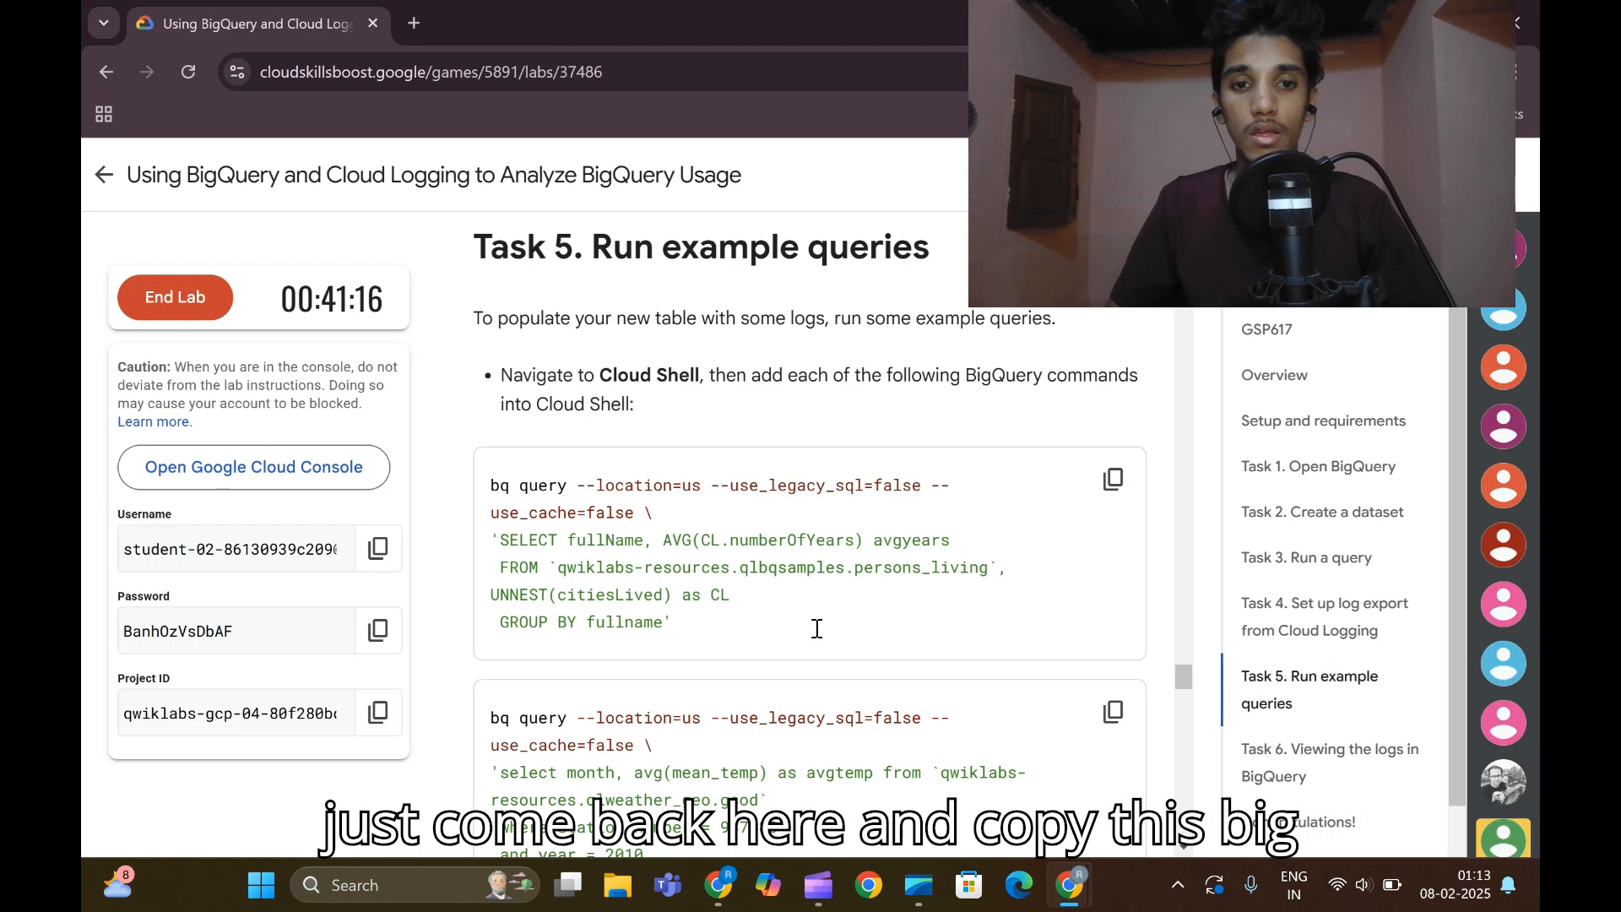
scroll(1163, 437, down, 1)
click(1114, 435)
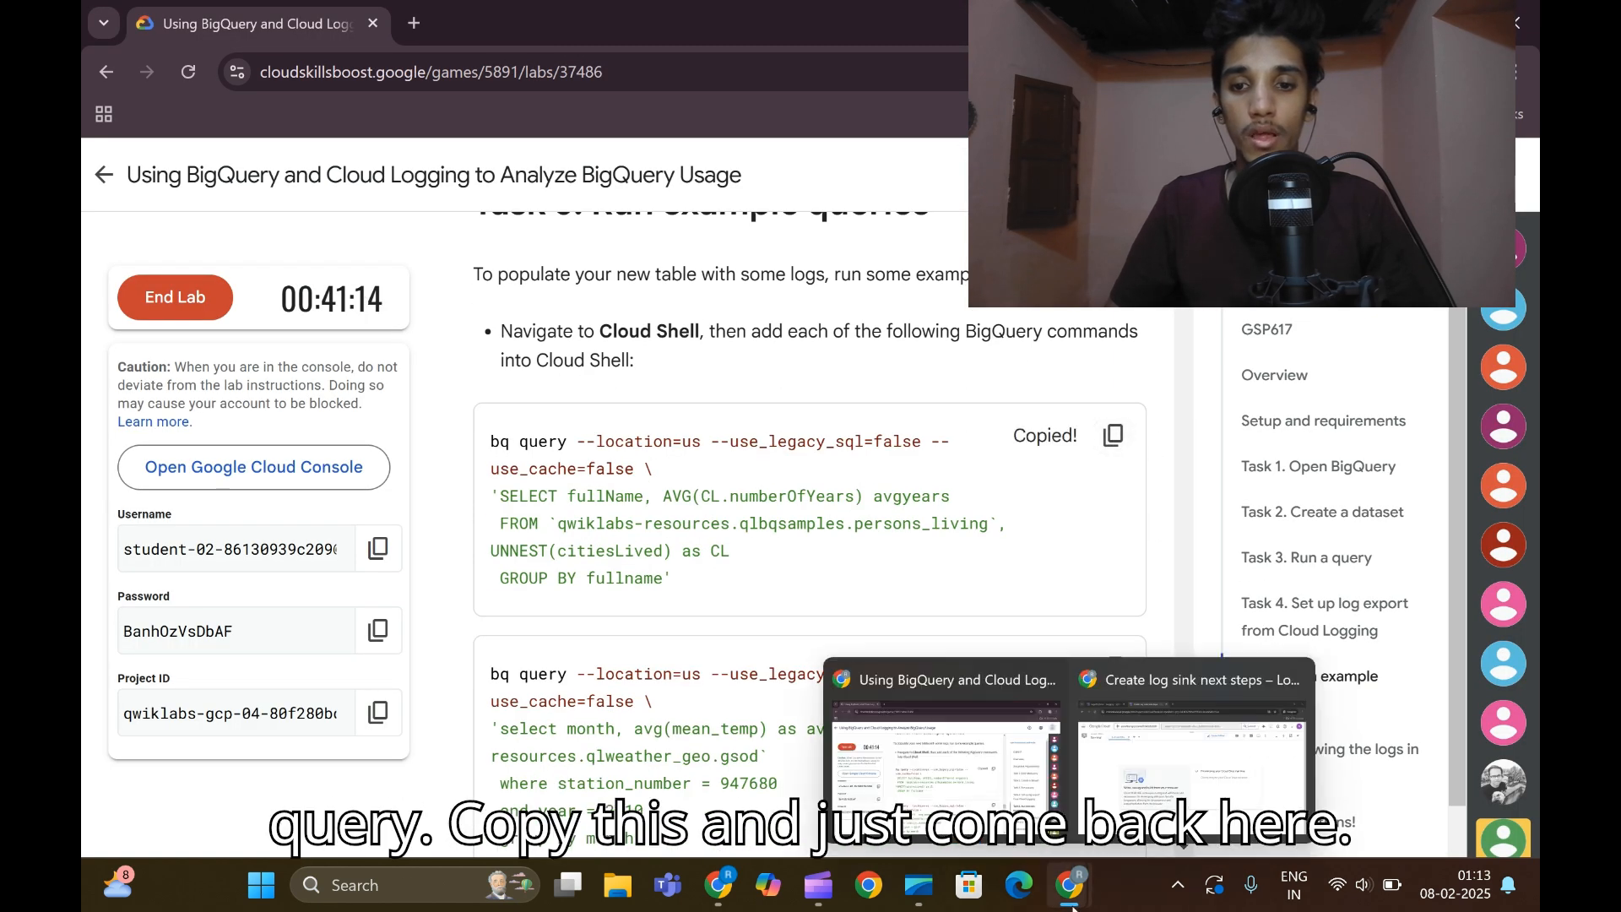
click(1123, 798)
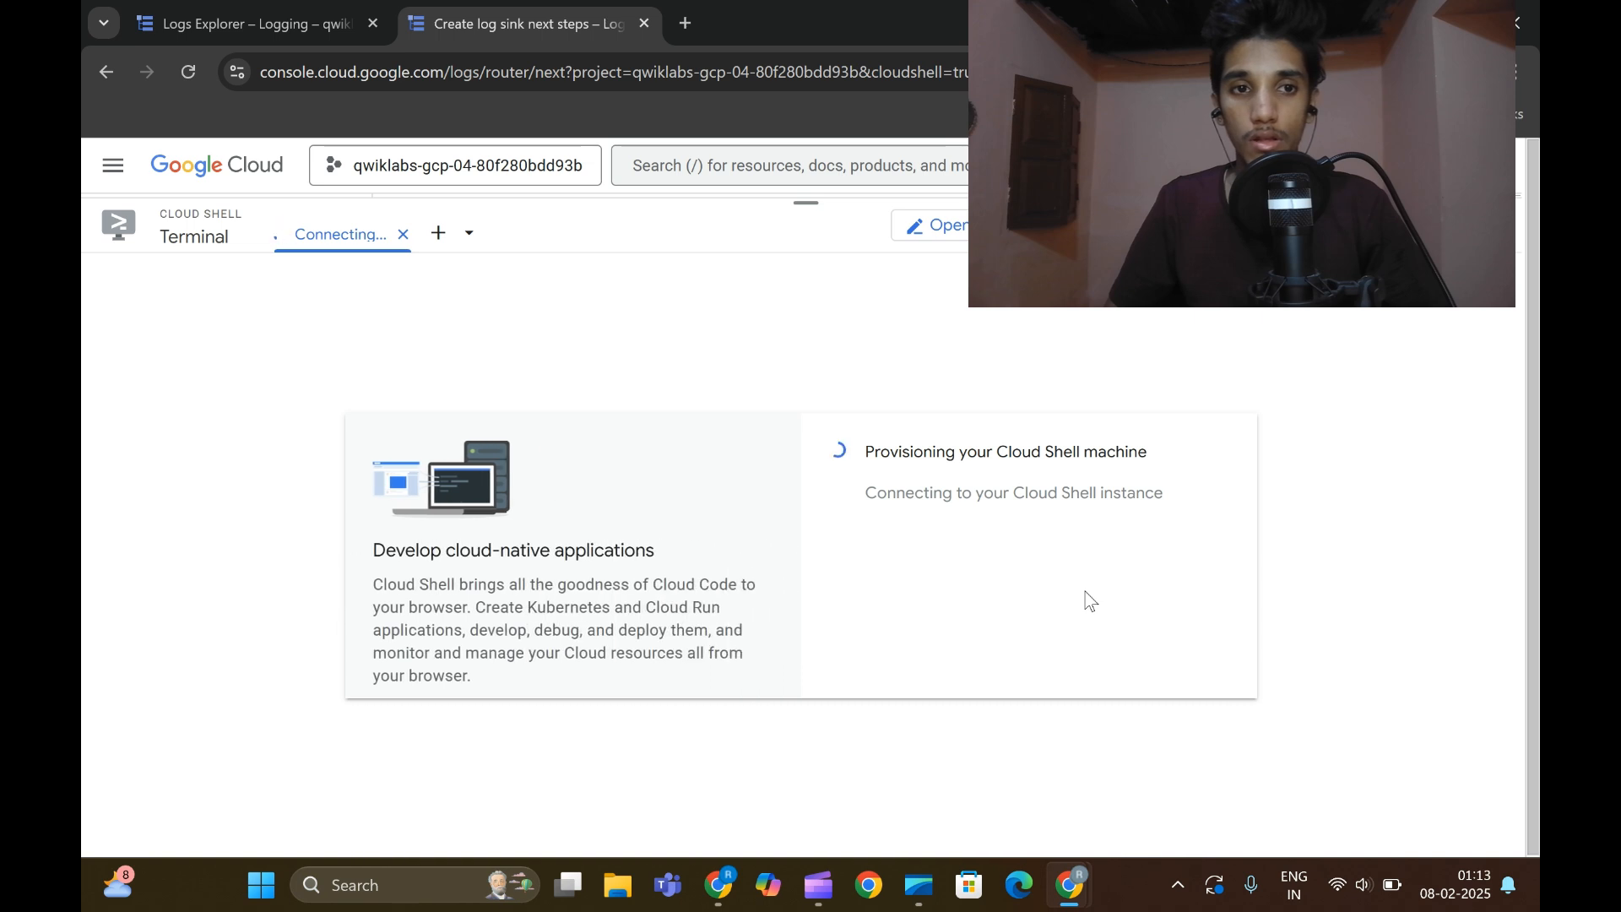
click(1115, 358)
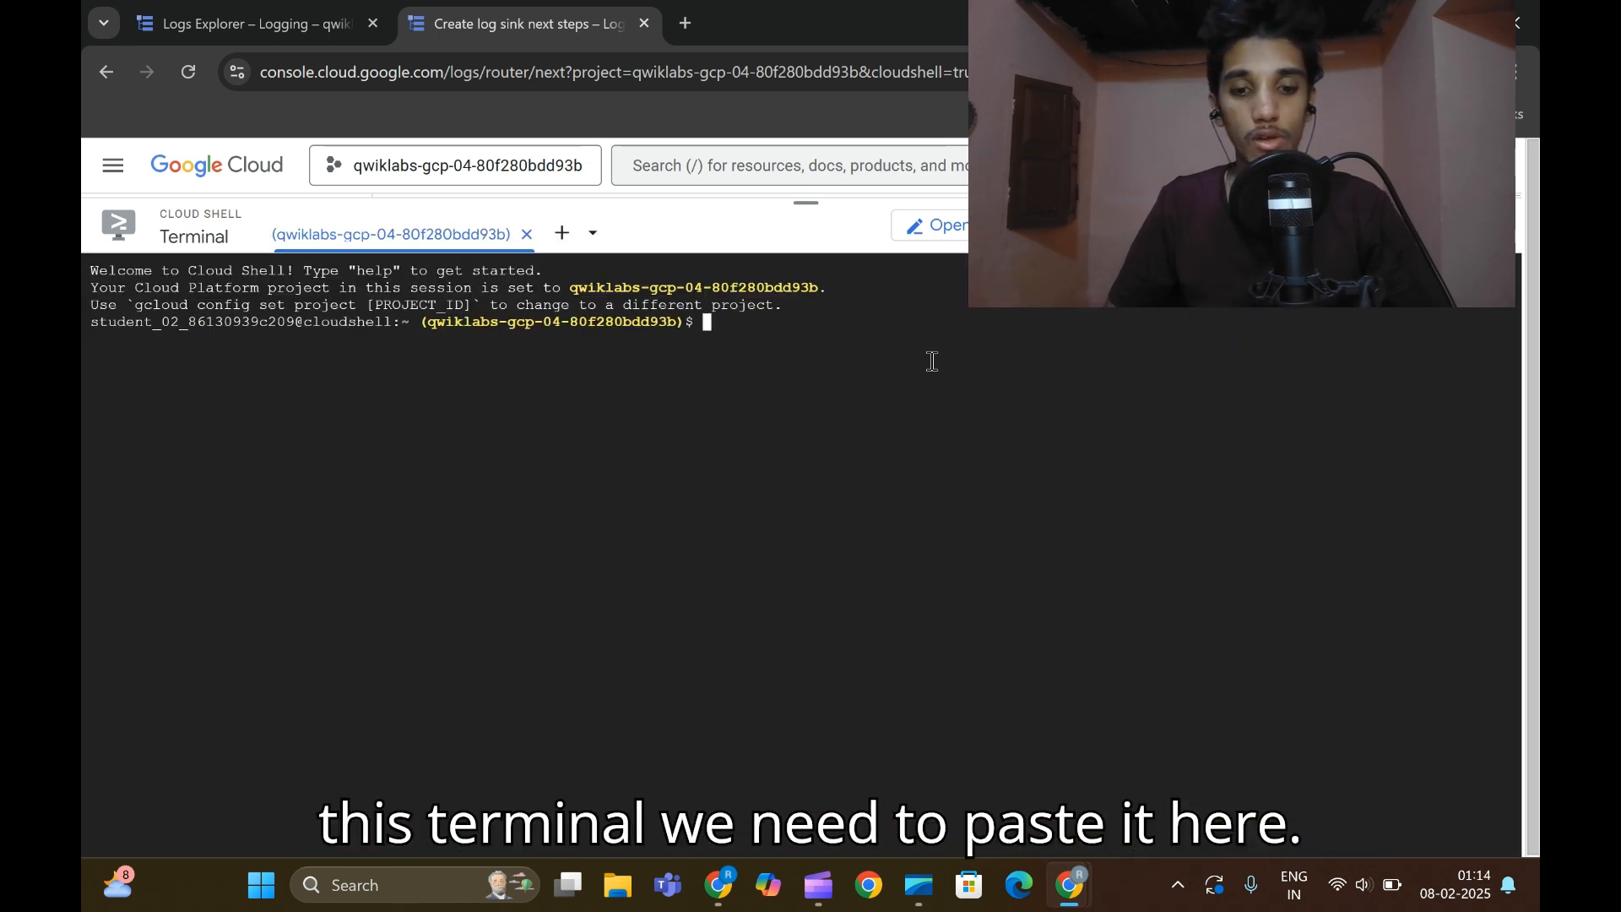
key(ctrl+v)
key(Return)
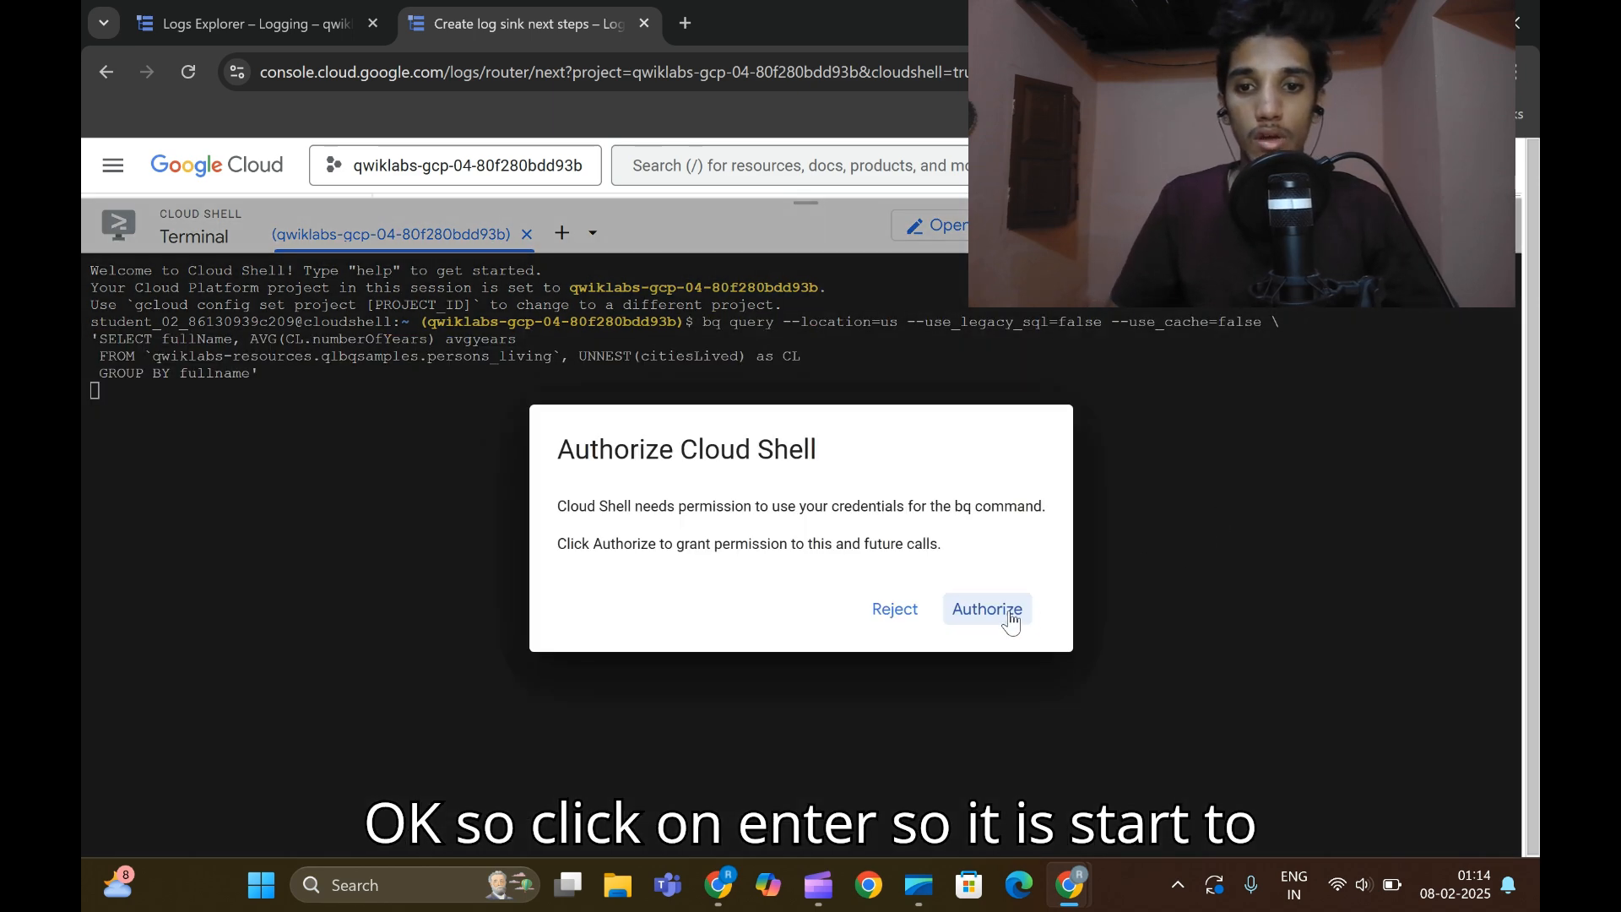
click(1010, 611)
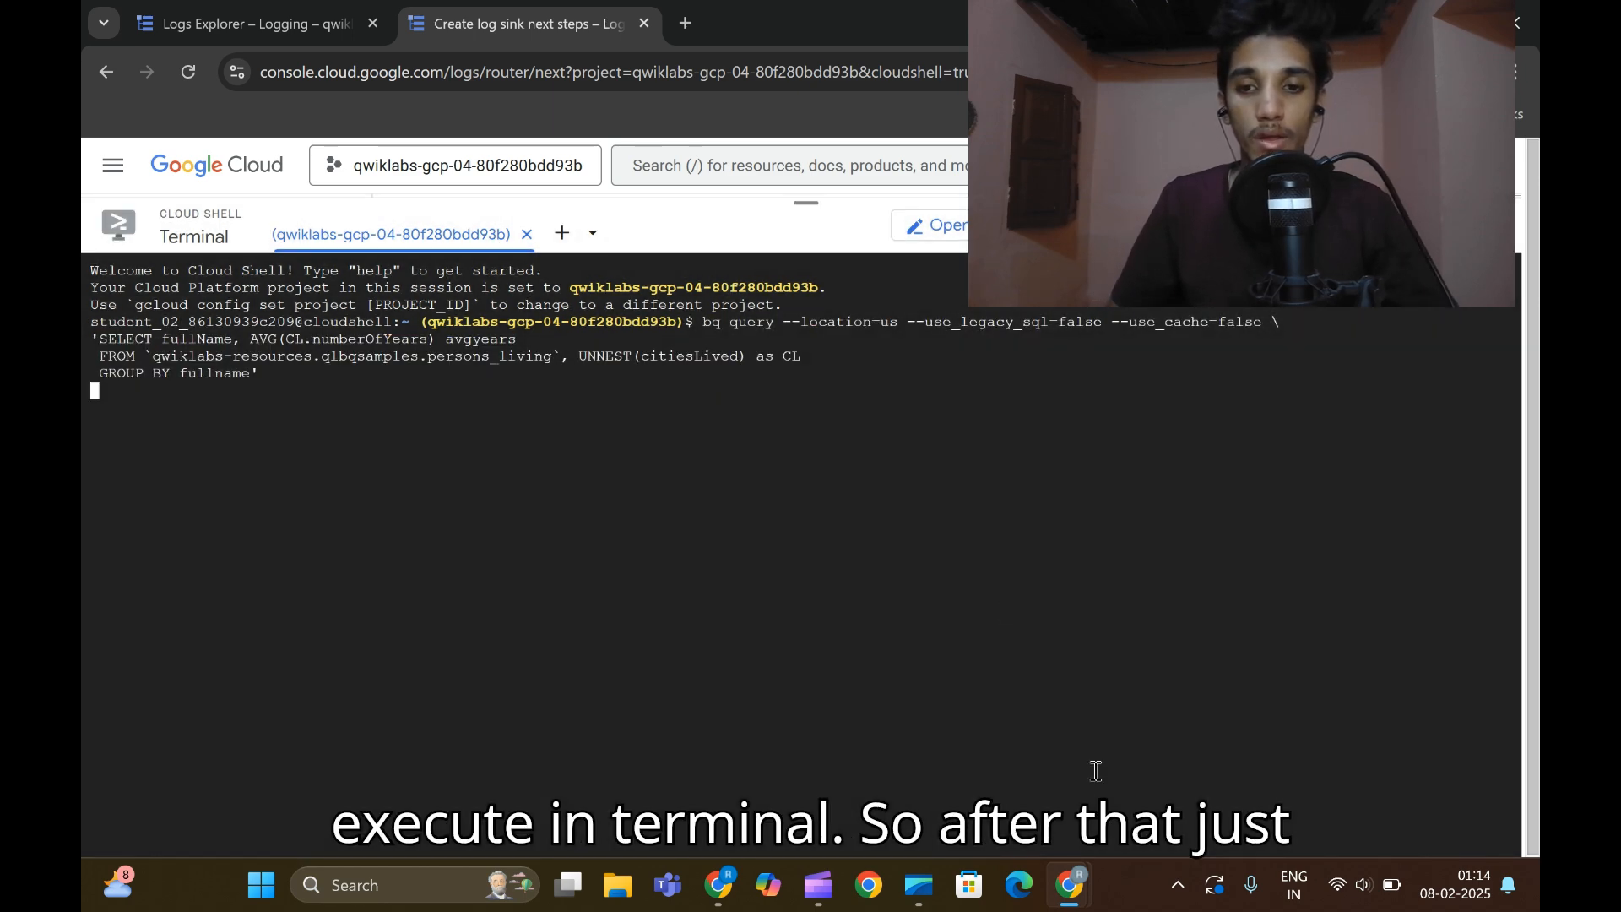
Copy the lab's second bq query, for average monthly temperature at station 947680 in 2010, and run it in Cloud Shell.
mouse_move(1069, 885)
click(1005, 793)
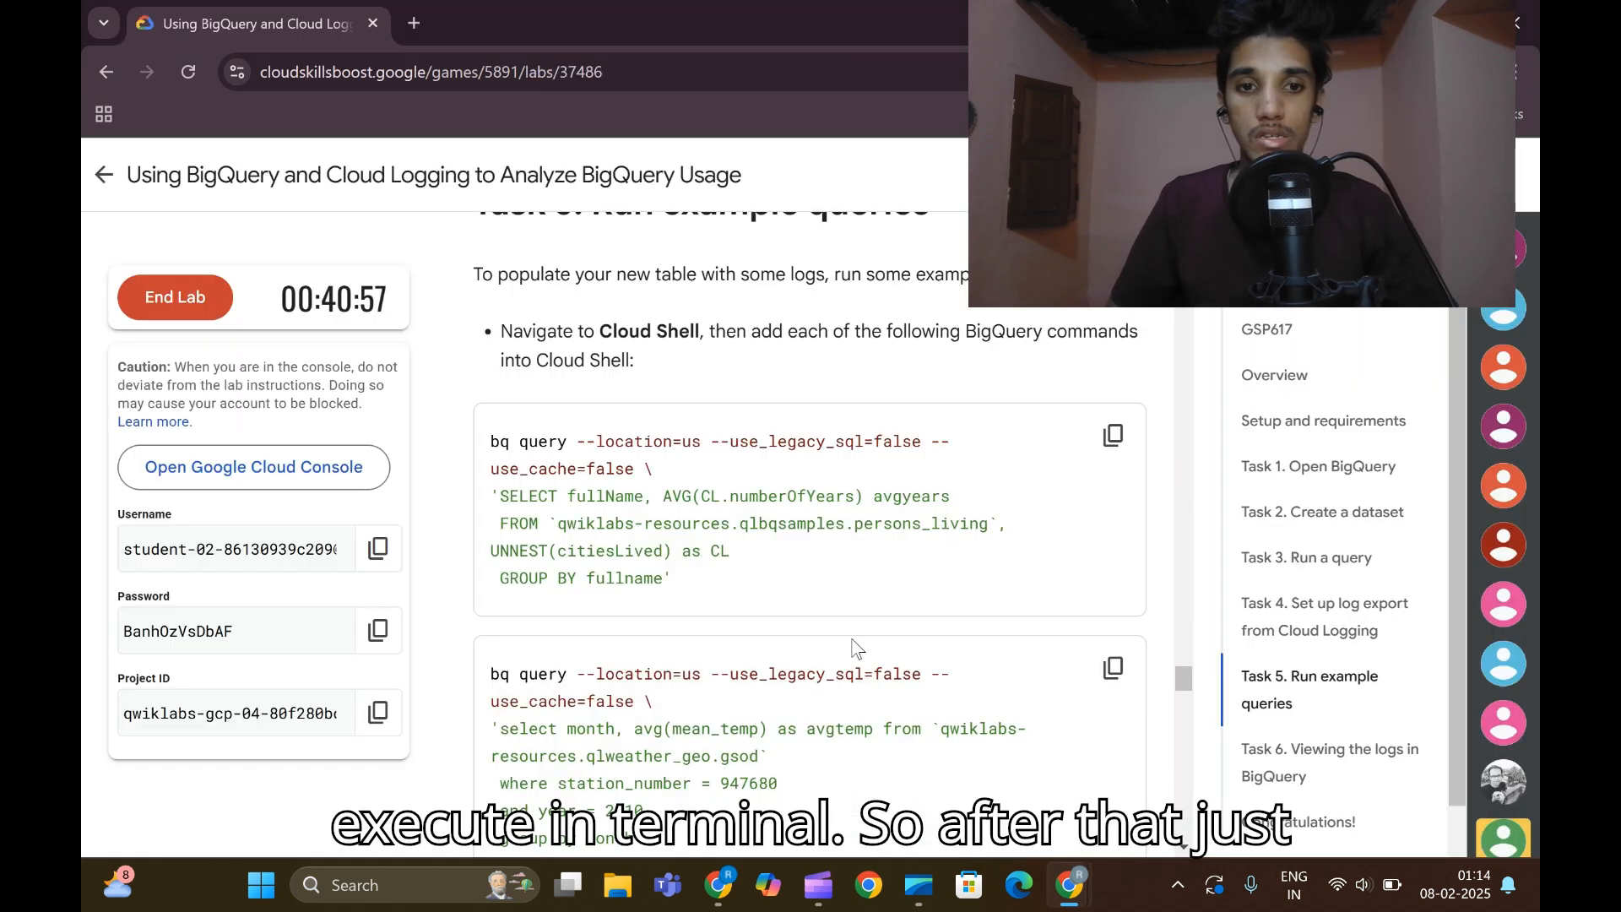
click(1115, 440)
click(1126, 731)
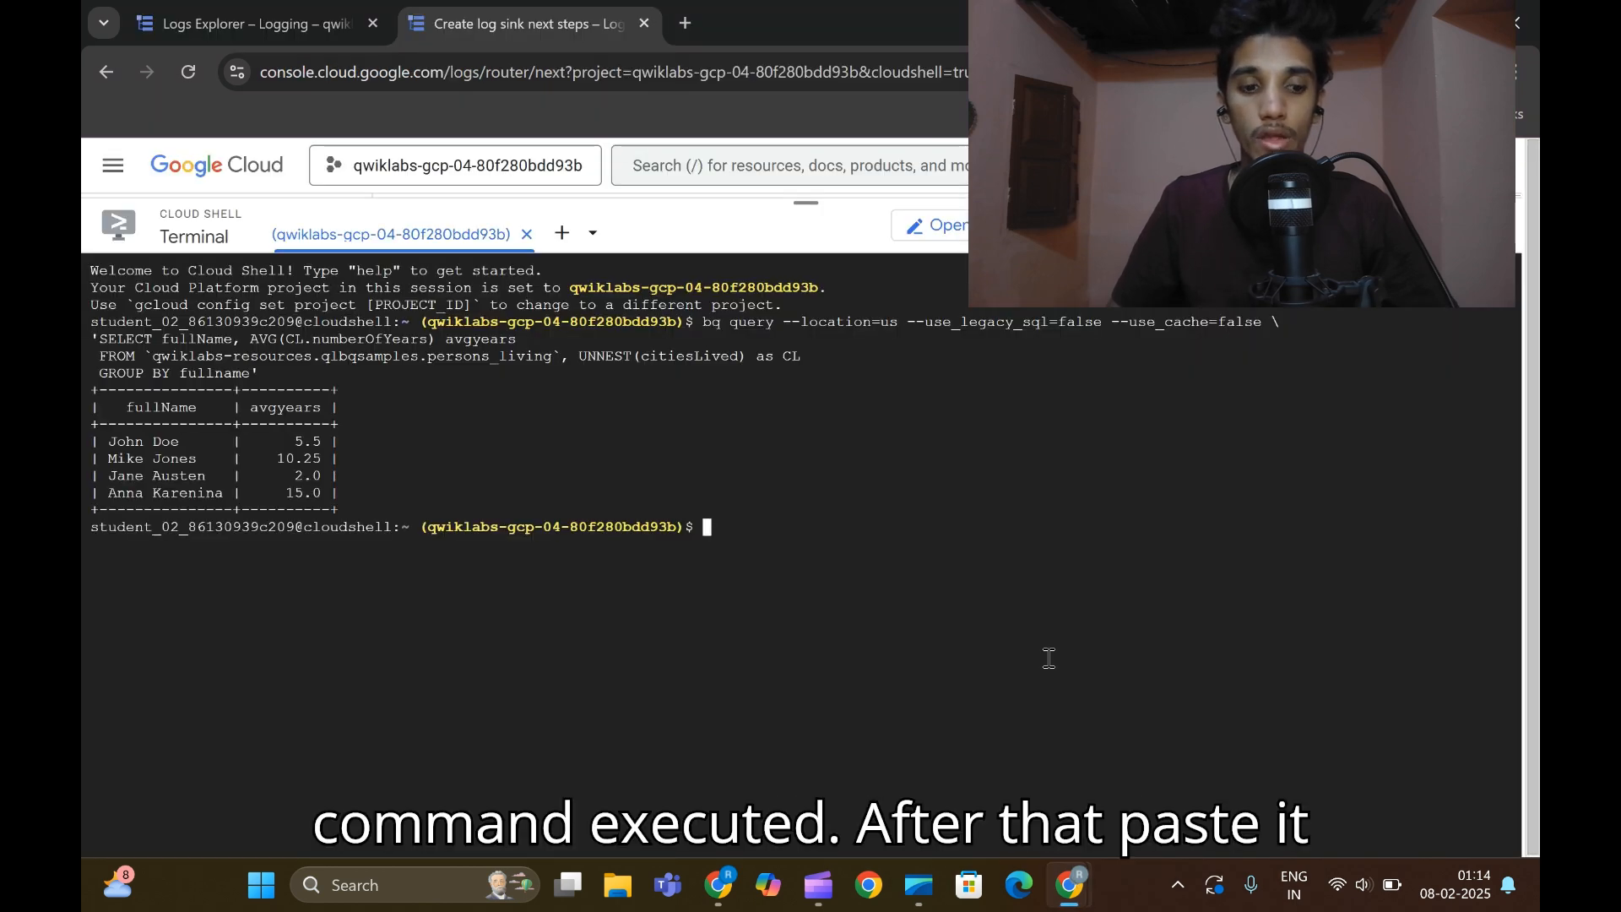
key(ctrl+v)
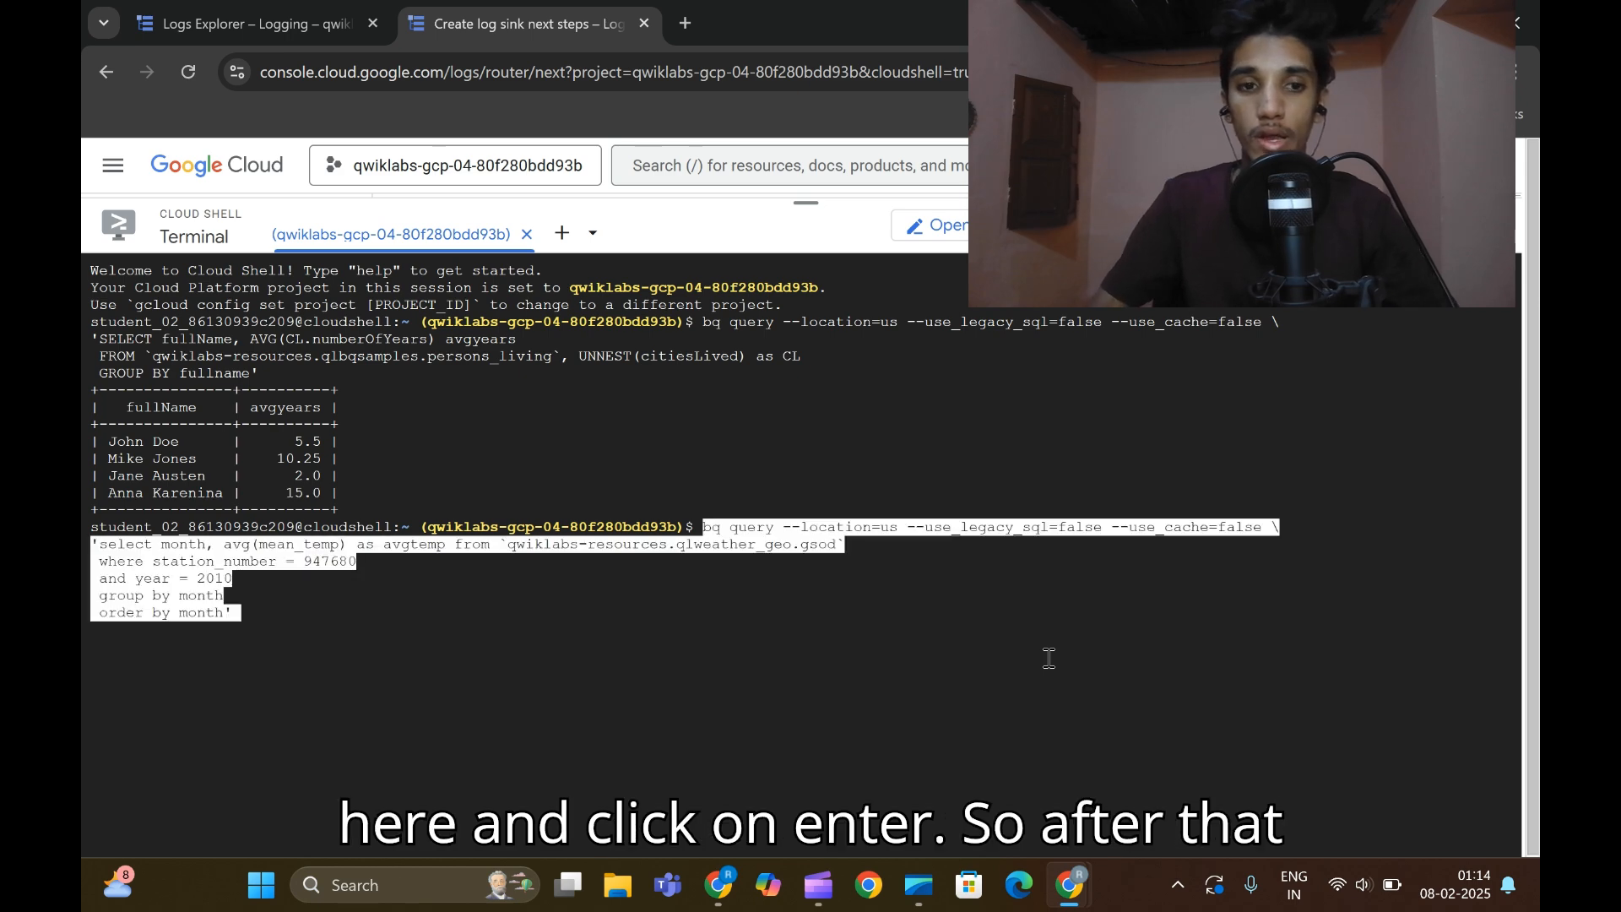
key(Return)
Copy the lab's third bq query, counting Alaska airline flights per route with a limit of 10, and run it in Cloud Shell.
click(1088, 878)
scroll(907, 703, down, 2)
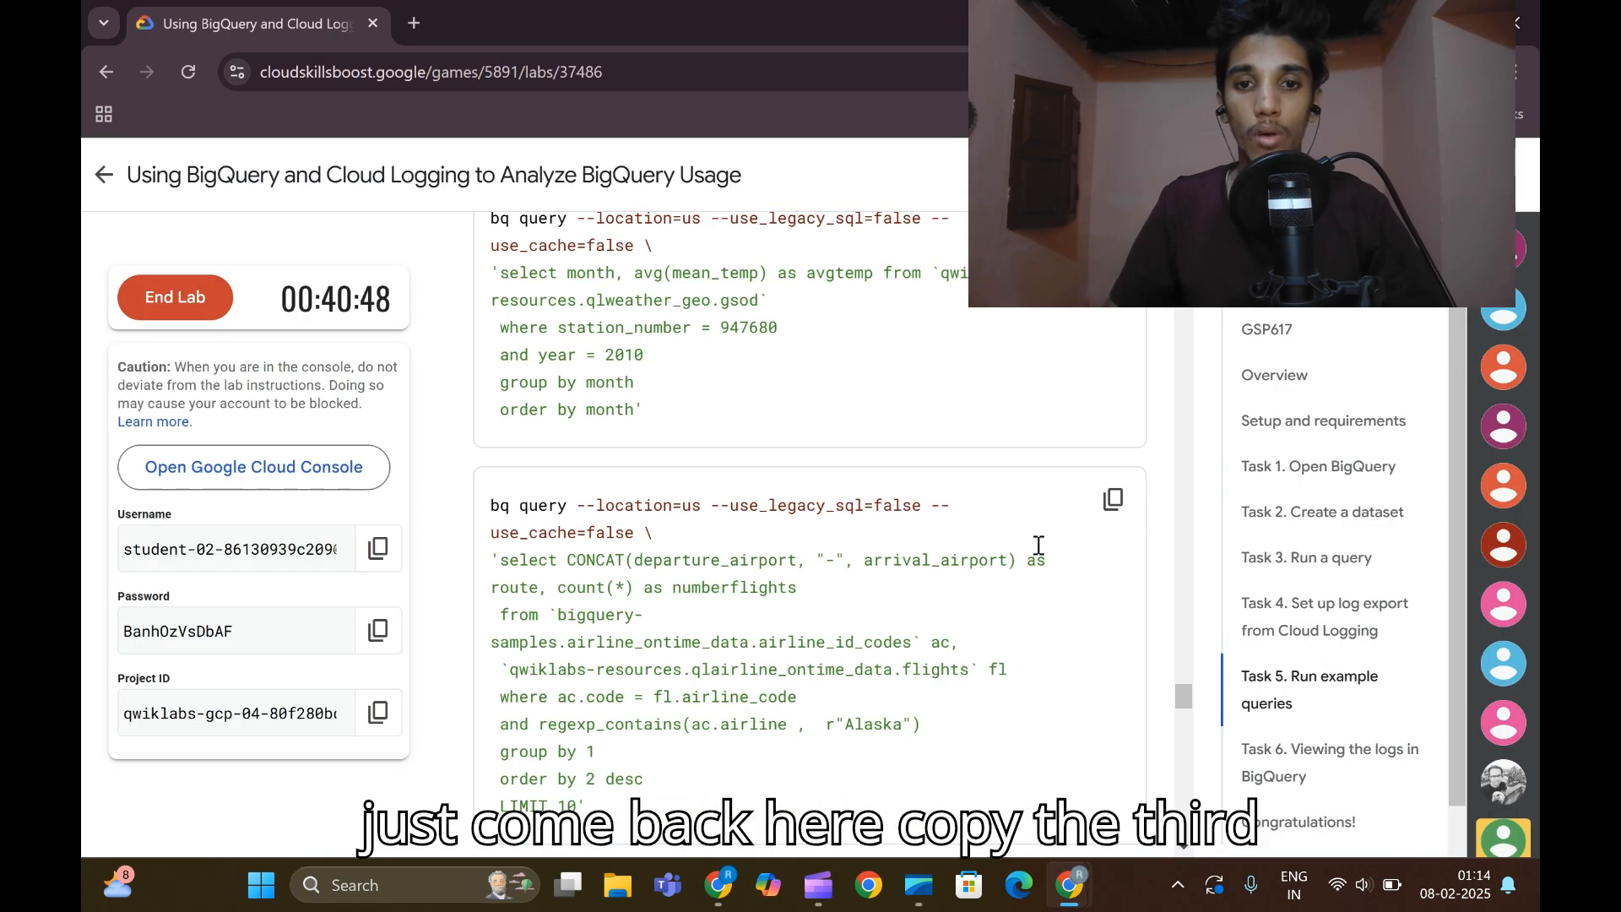
scroll(1098, 575, down, 3)
click(1071, 886)
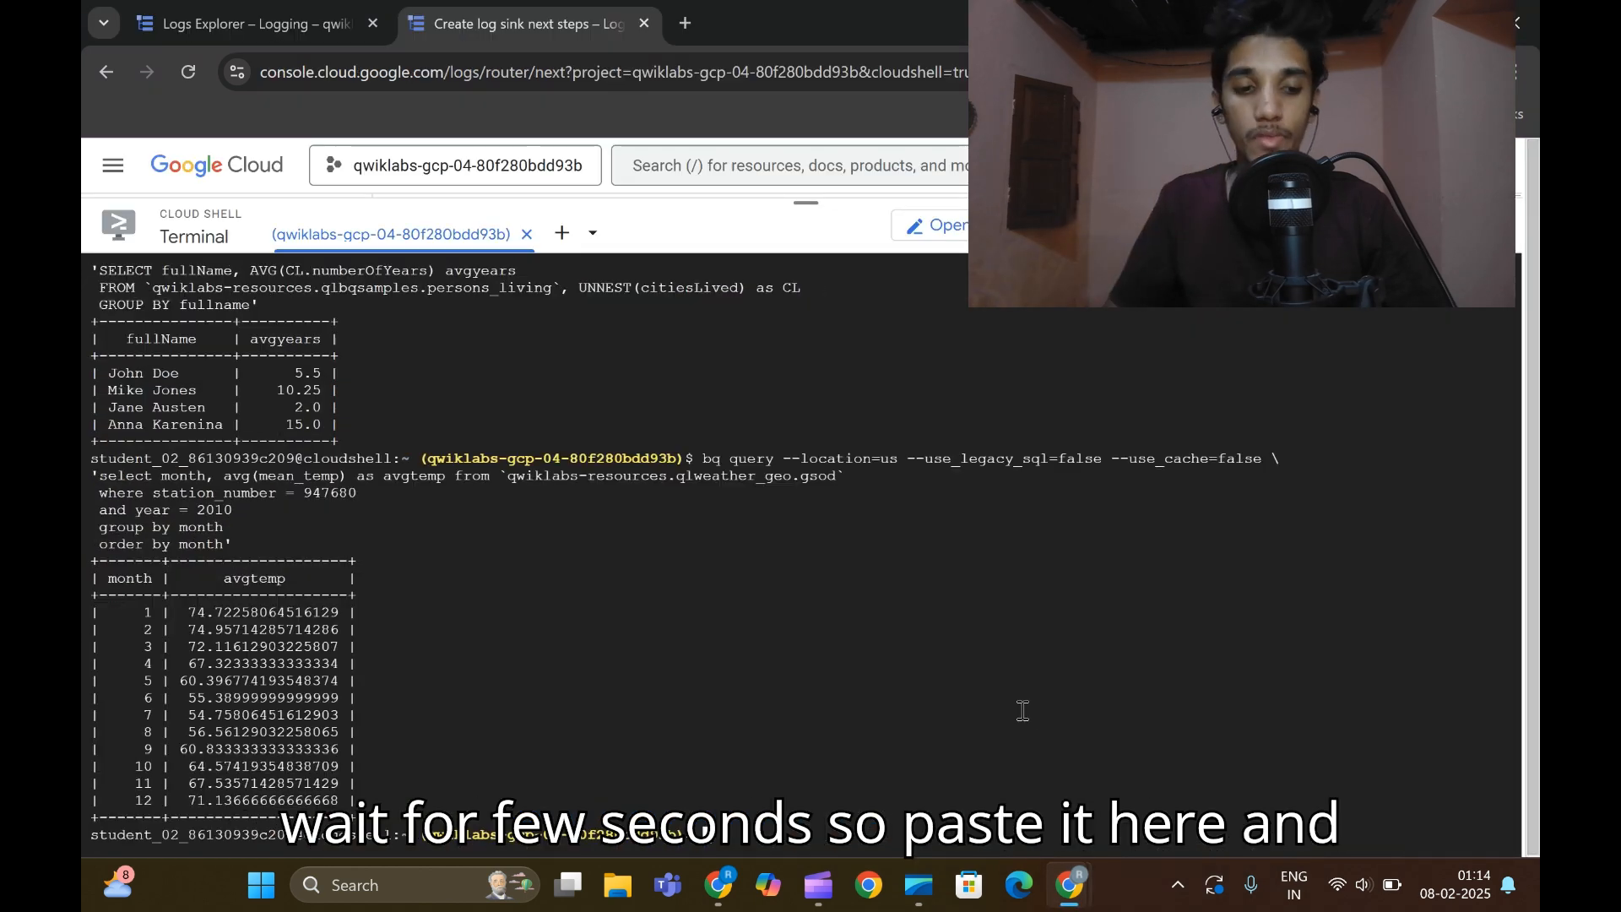
key(ctrl+v)
key(Return)
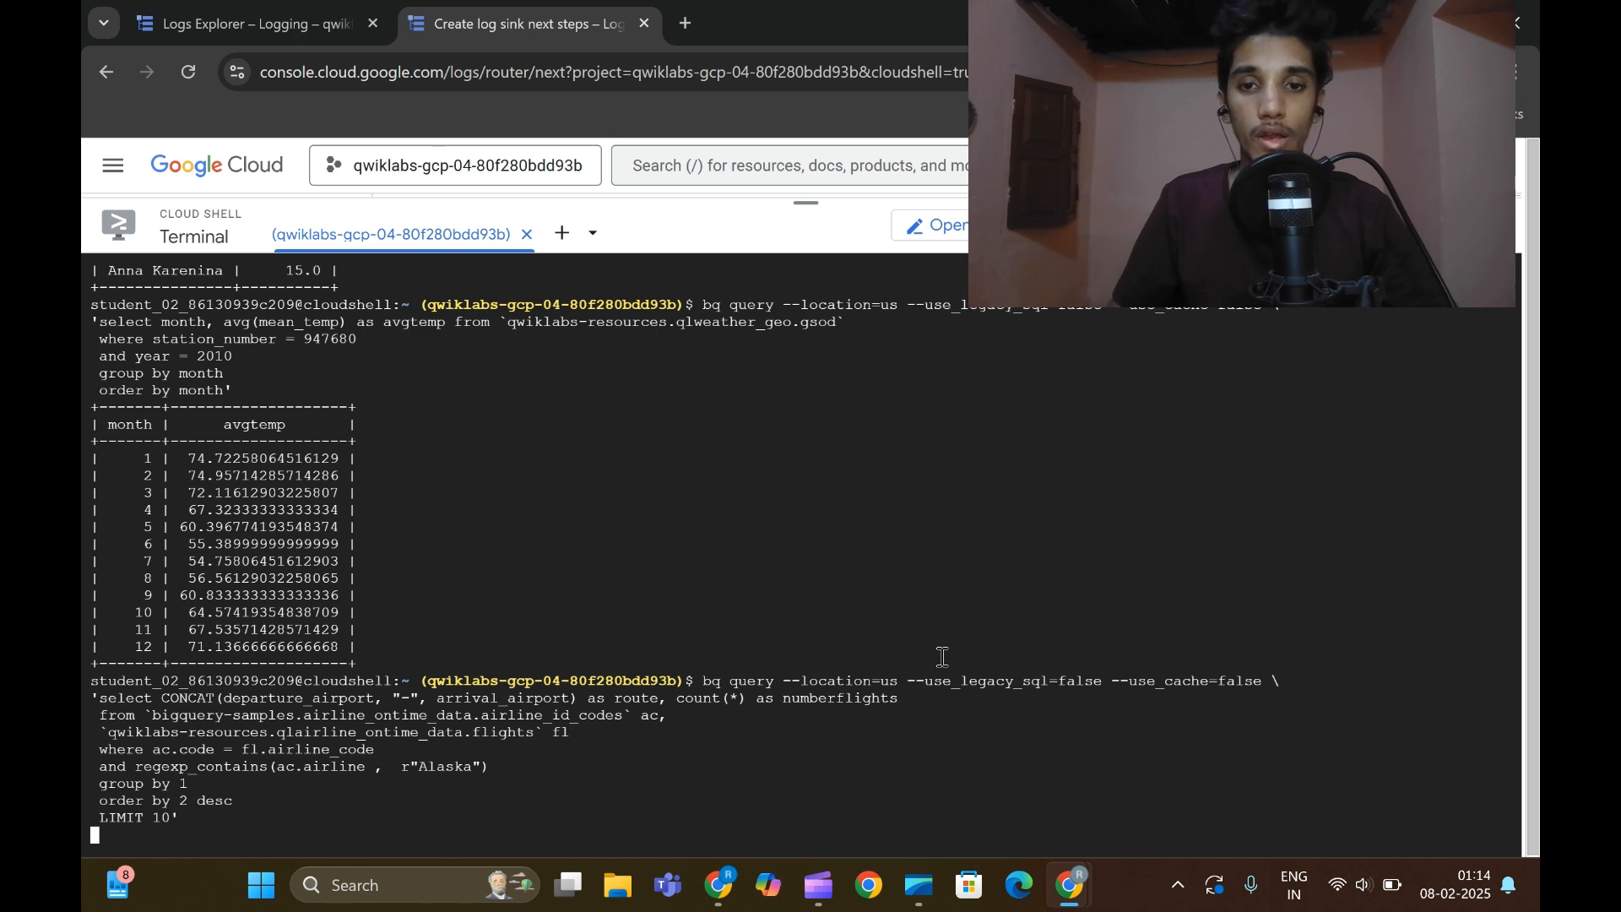
Return to the lab page, check the progress of the Run example queries objective, and go on to Task 6's instructions.
mouse_move(1071, 886)
click(929, 815)
scroll(676, 591, down, 3)
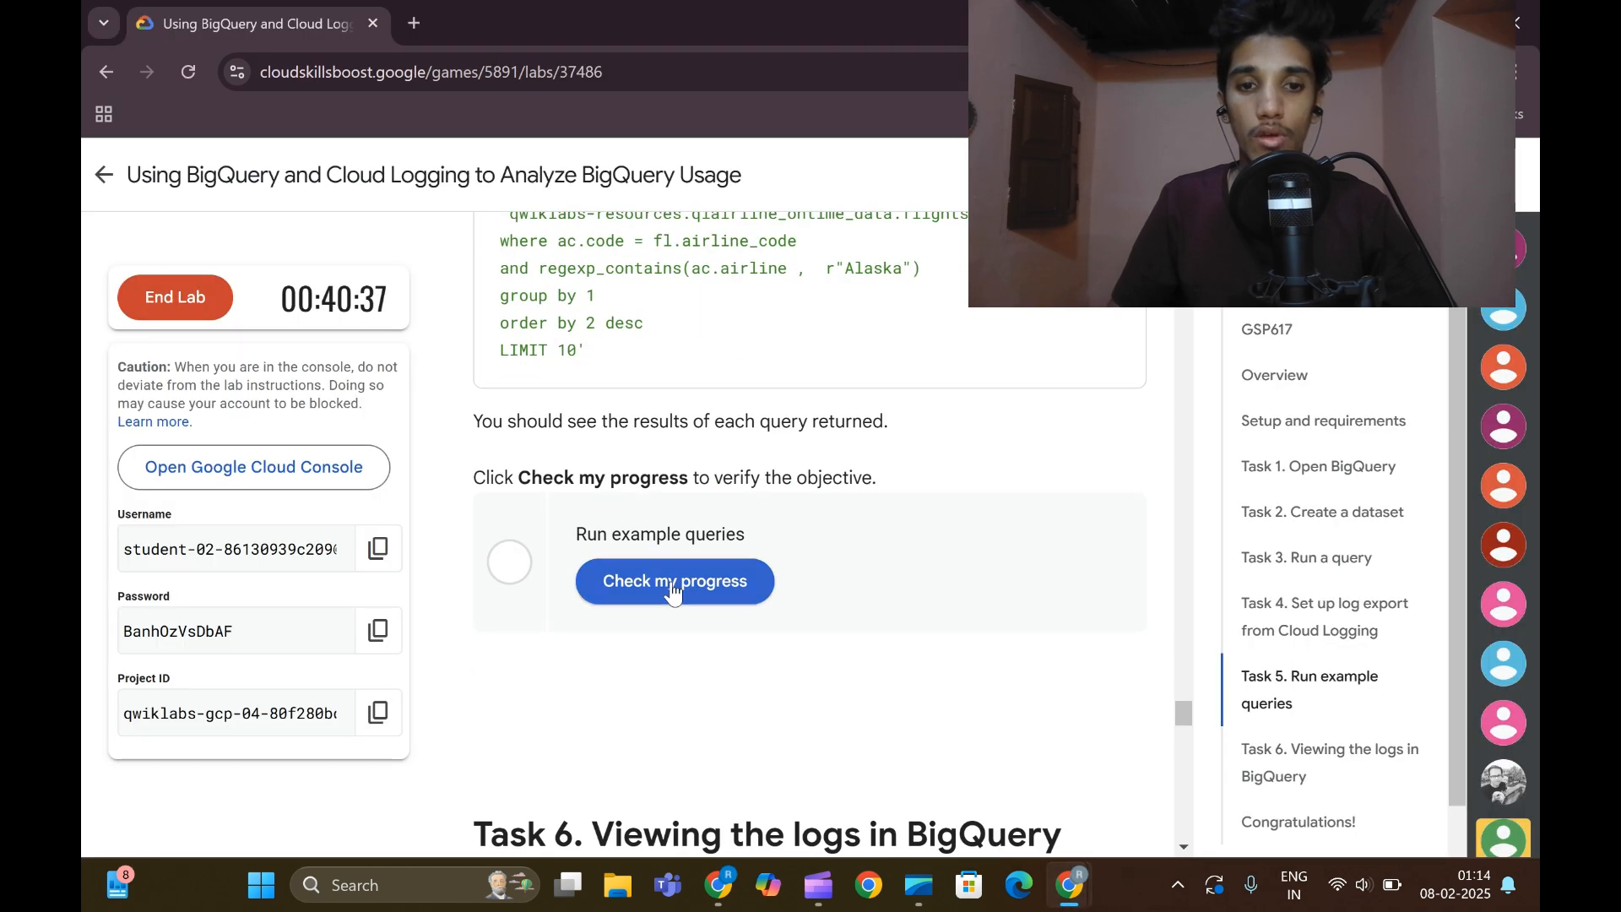
click(672, 581)
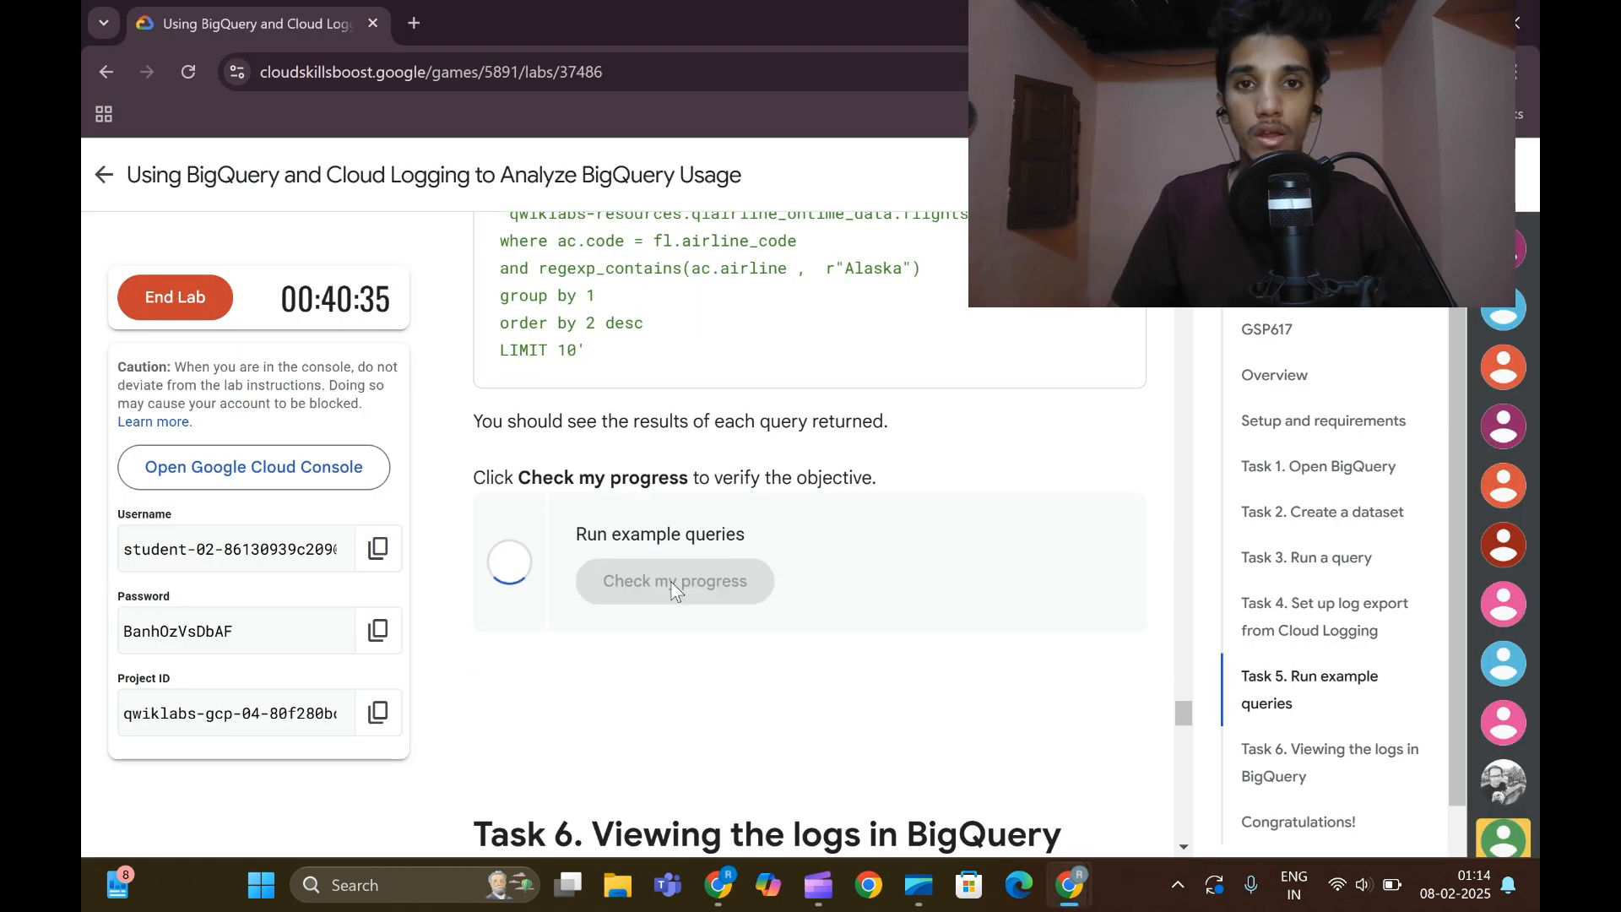
scroll(809, 620, down, 4)
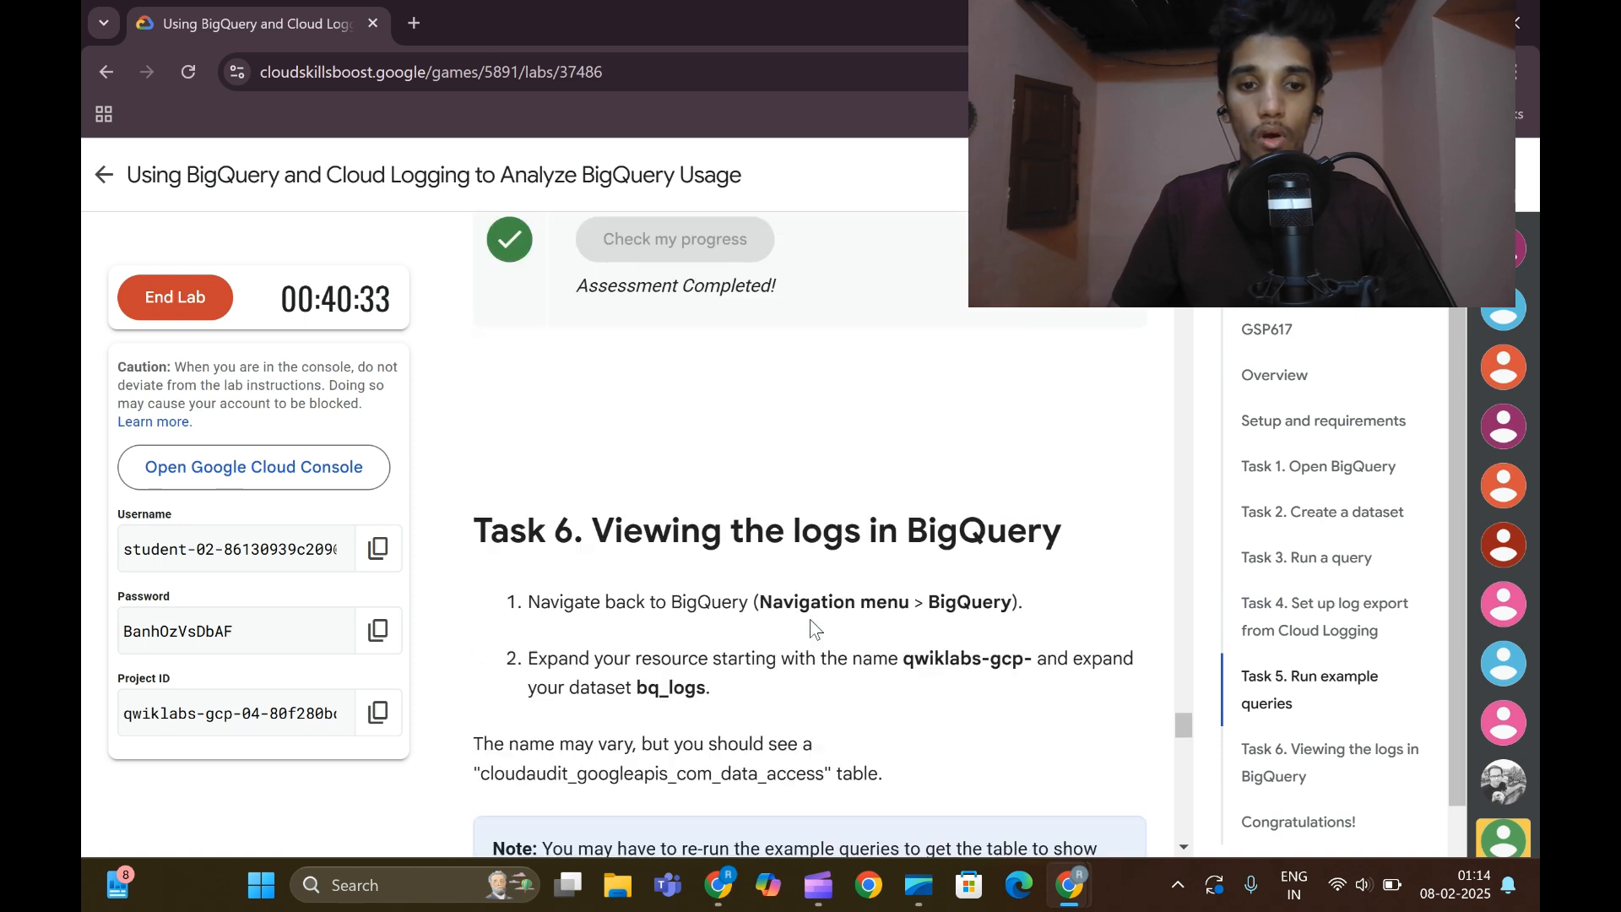
scroll(810, 626, down, 1)
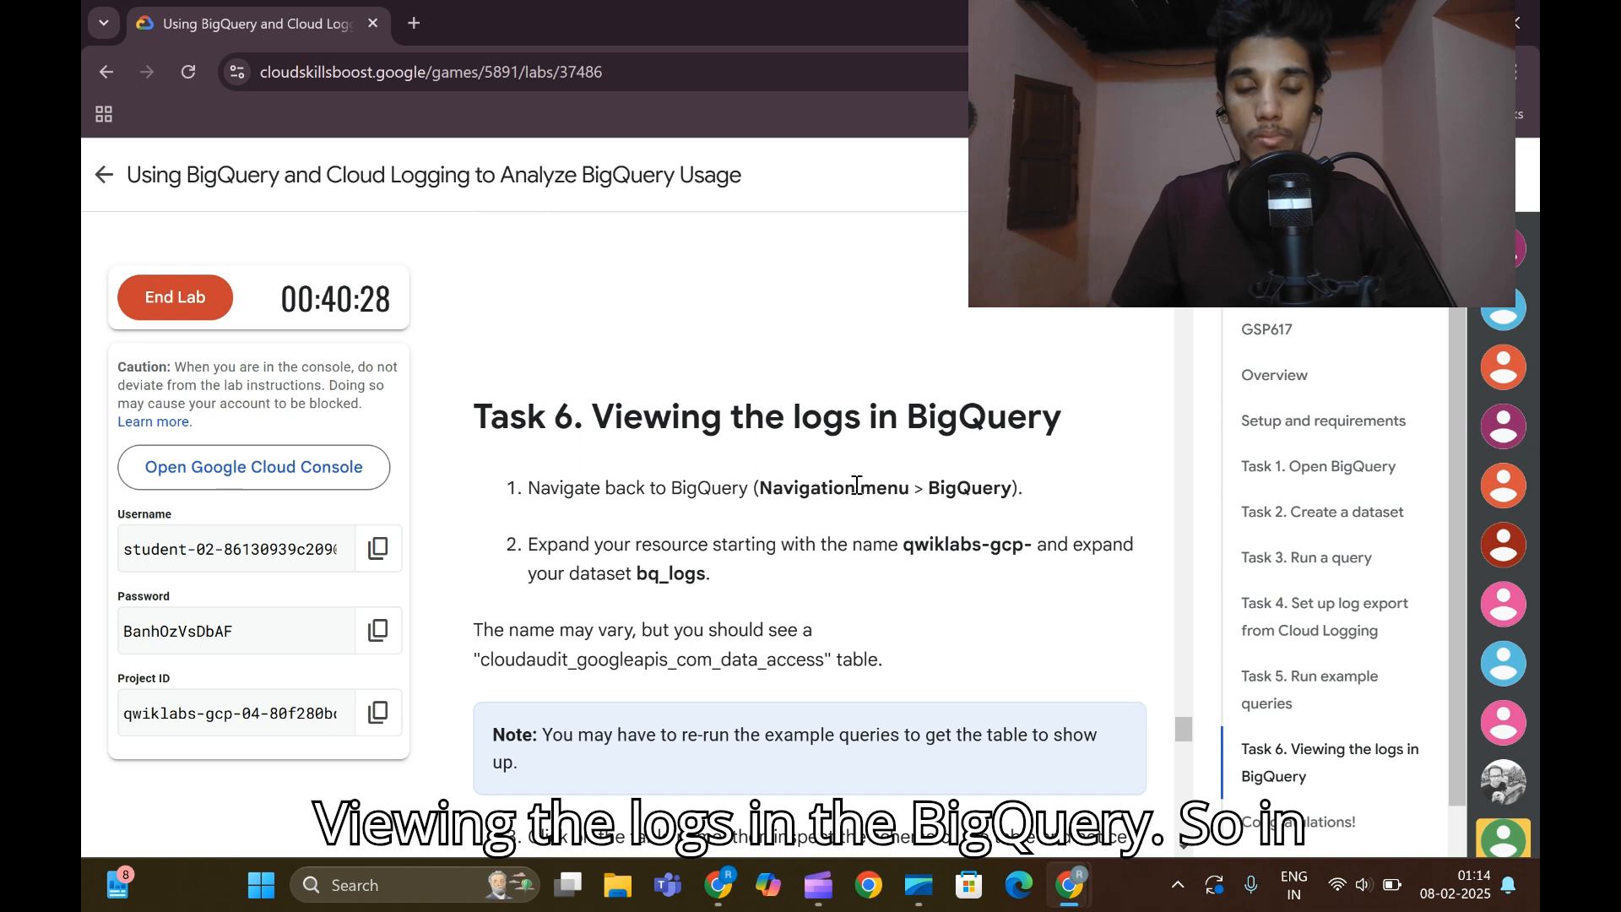
scroll(855, 485, down, 1)
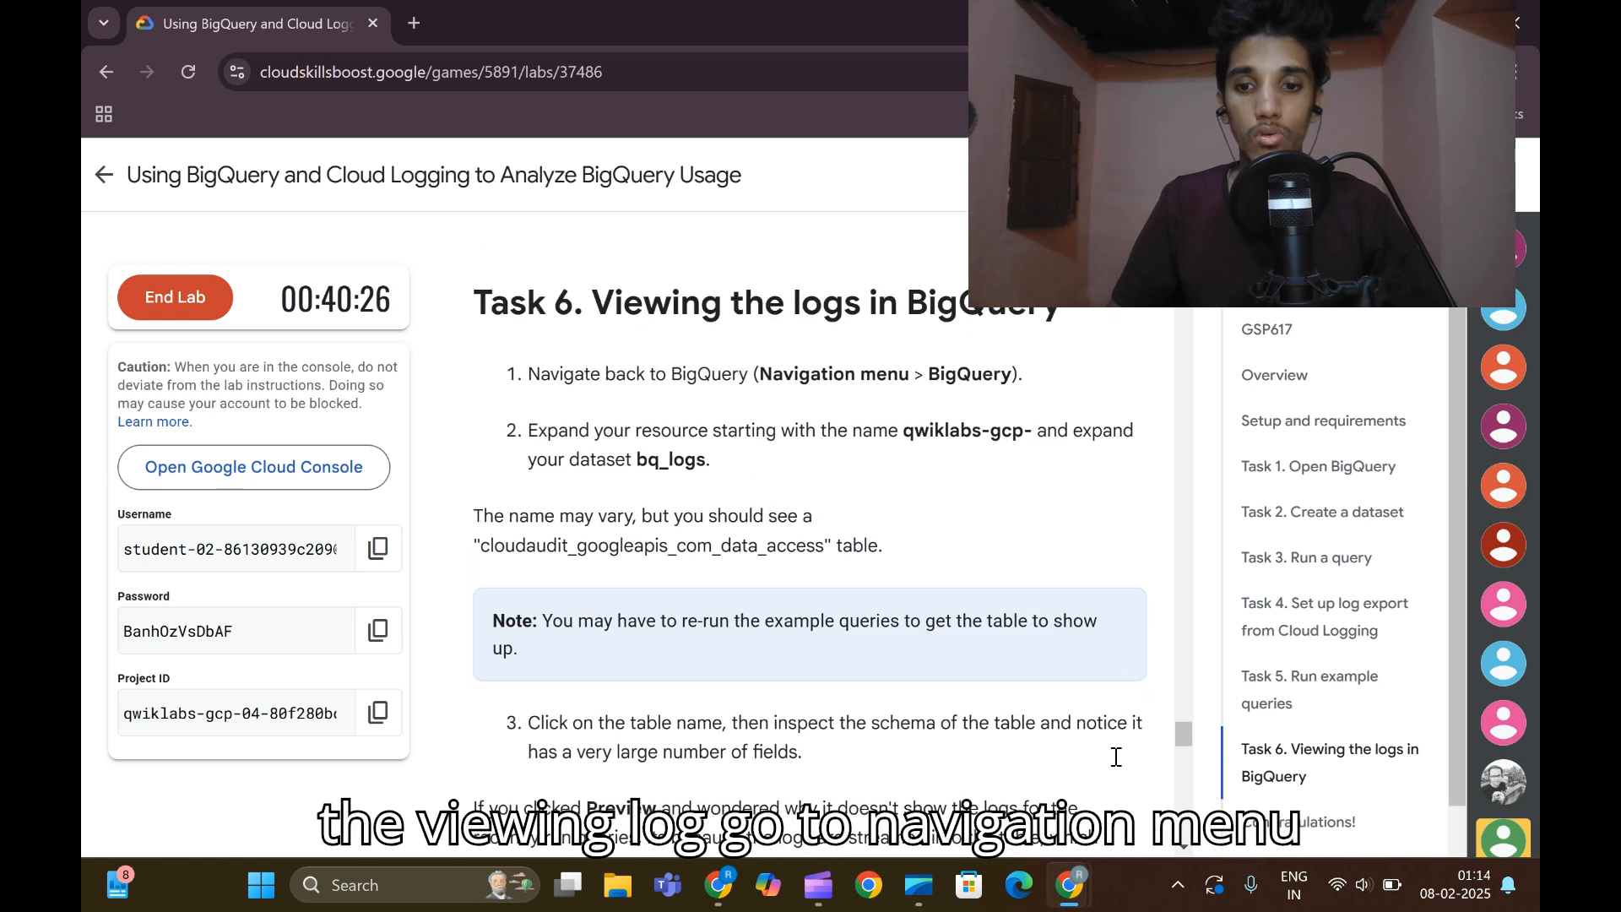
Return to the Google Cloud console, shrink the Cloud Shell pane, and open BigQuery.
mouse_move(1081, 885)
click(1157, 745)
drag(805, 202, 811, 853)
click(112, 165)
mouse_move(249, 690)
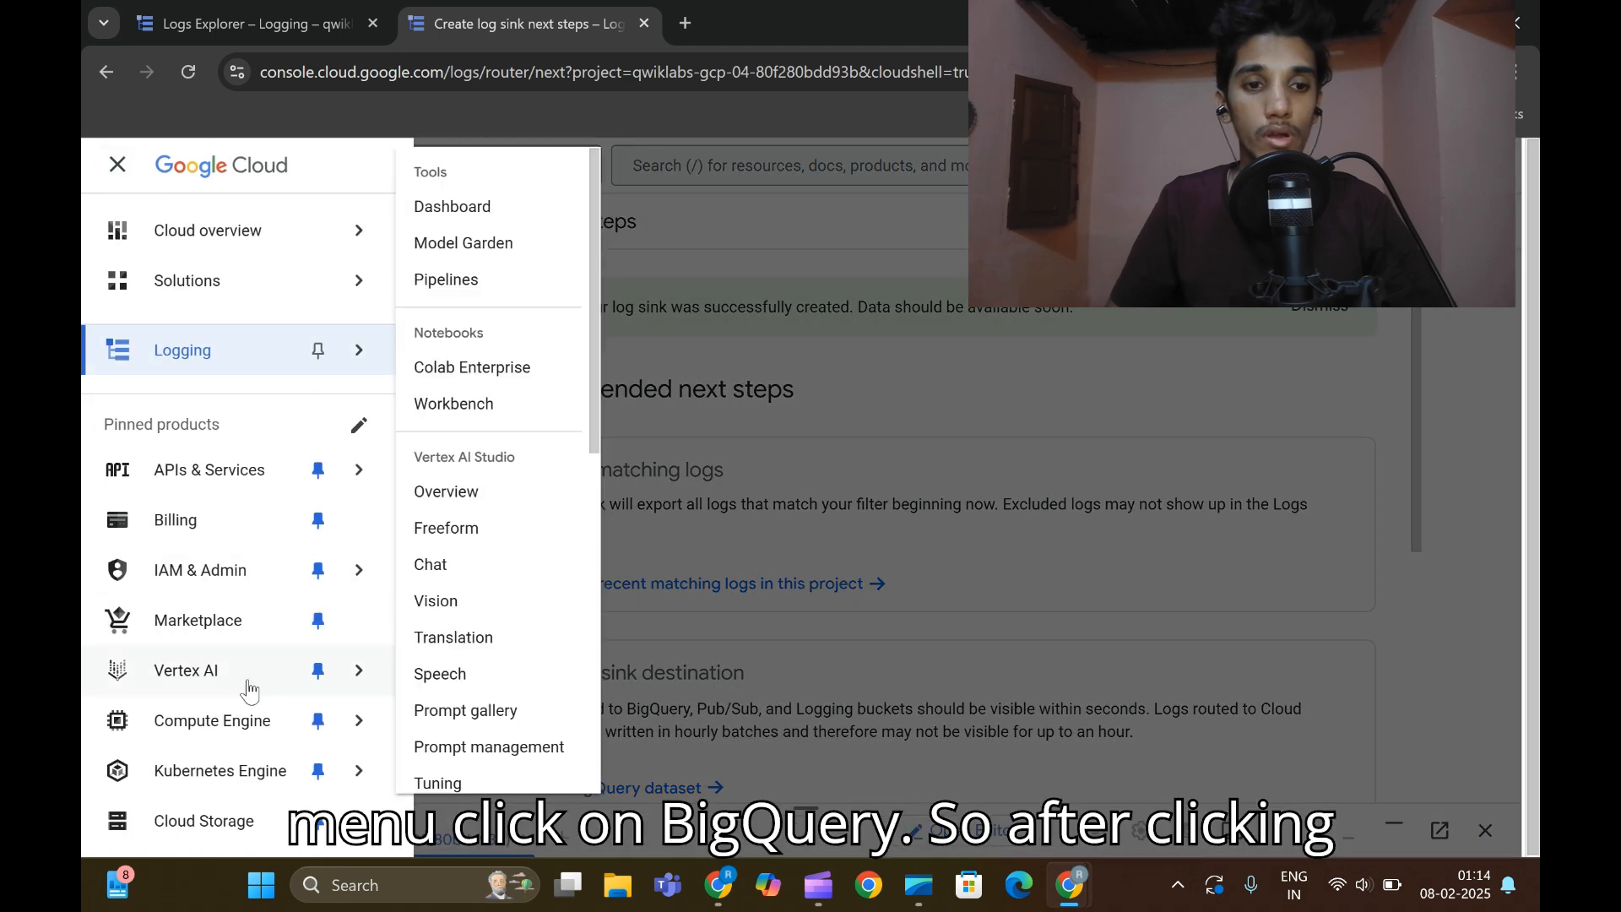
scroll(249, 691, down, 3)
click(222, 531)
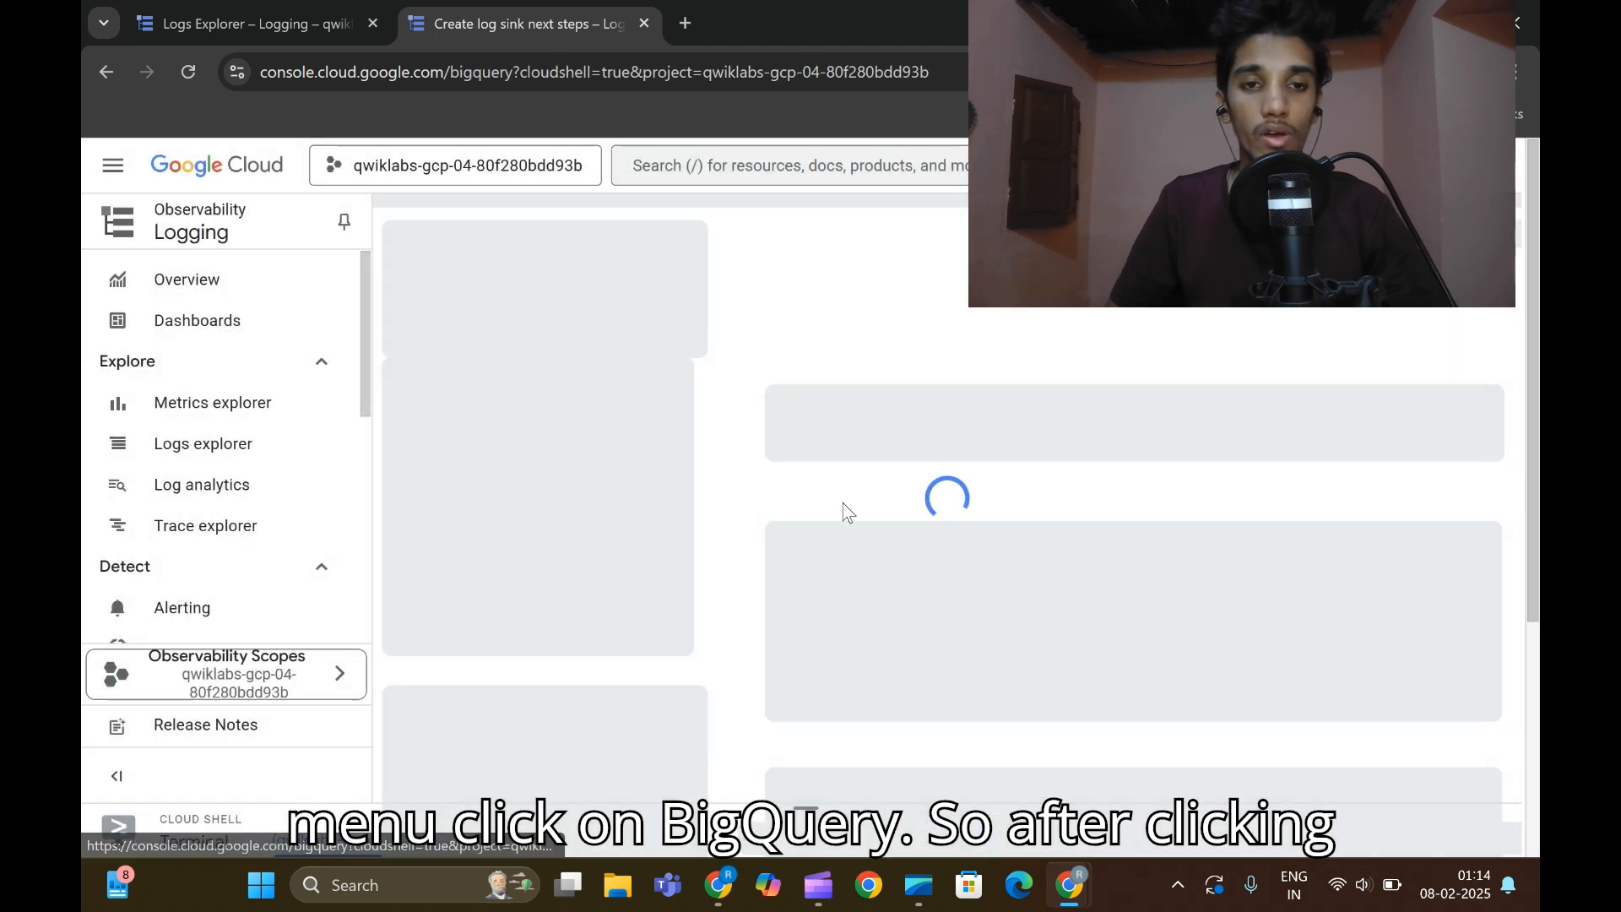
Following Task 6, expand the project and its bq_logs dataset in BigQuery, and inspect the schema of the cloudaudit_googleapis_com_data_access table.
mouse_move(1065, 882)
click(946, 735)
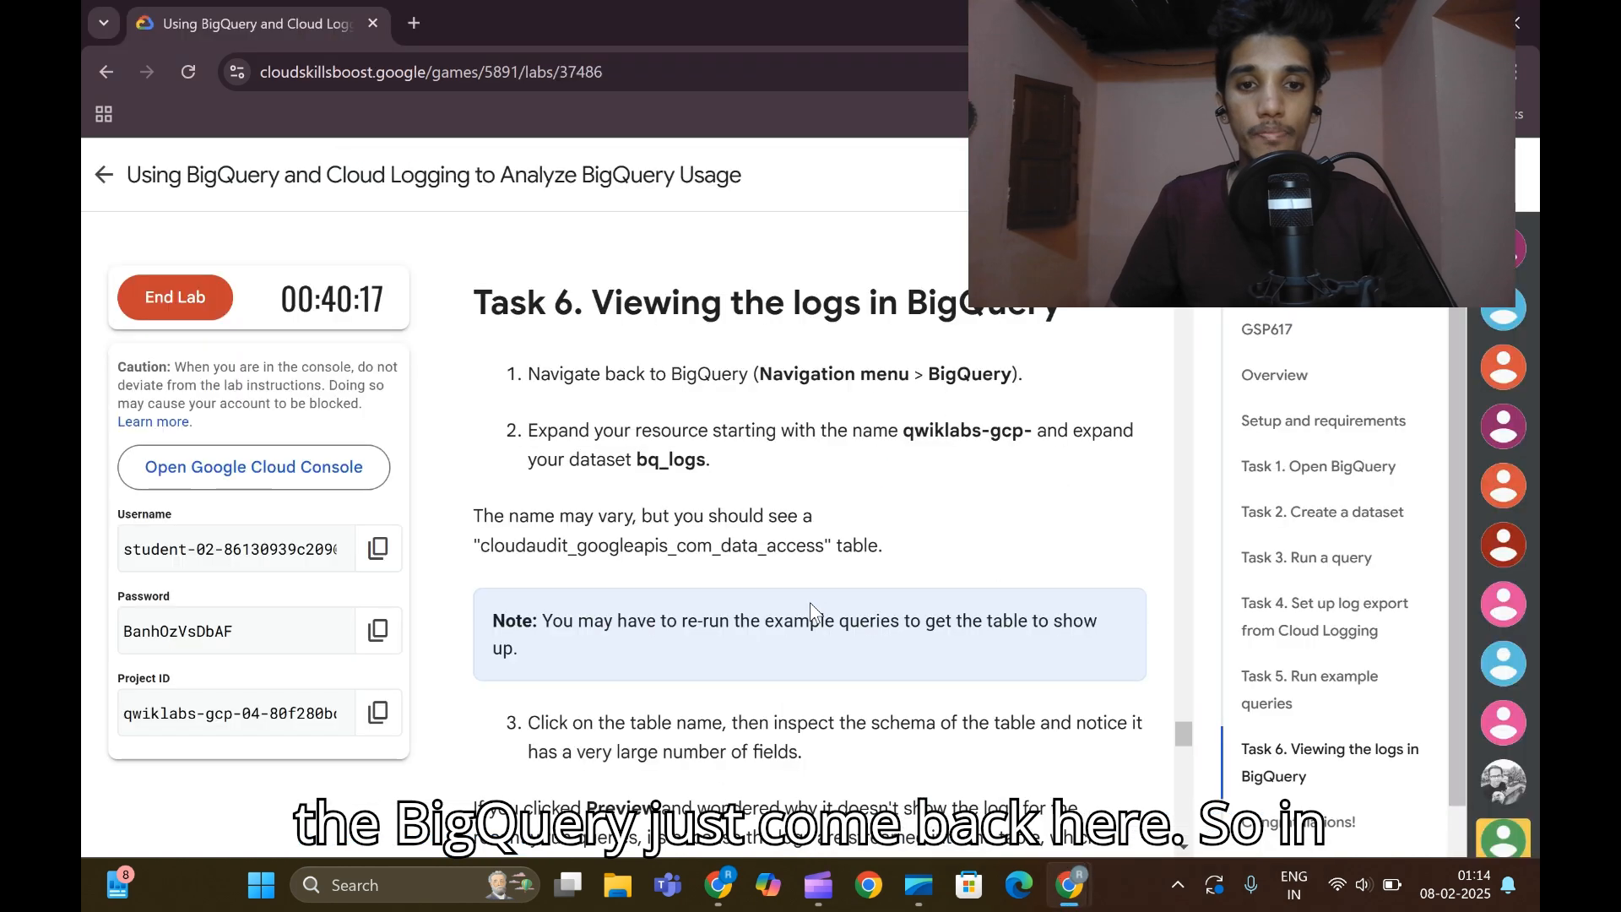
scroll(995, 566, down, 1)
scroll(995, 566, up, 1)
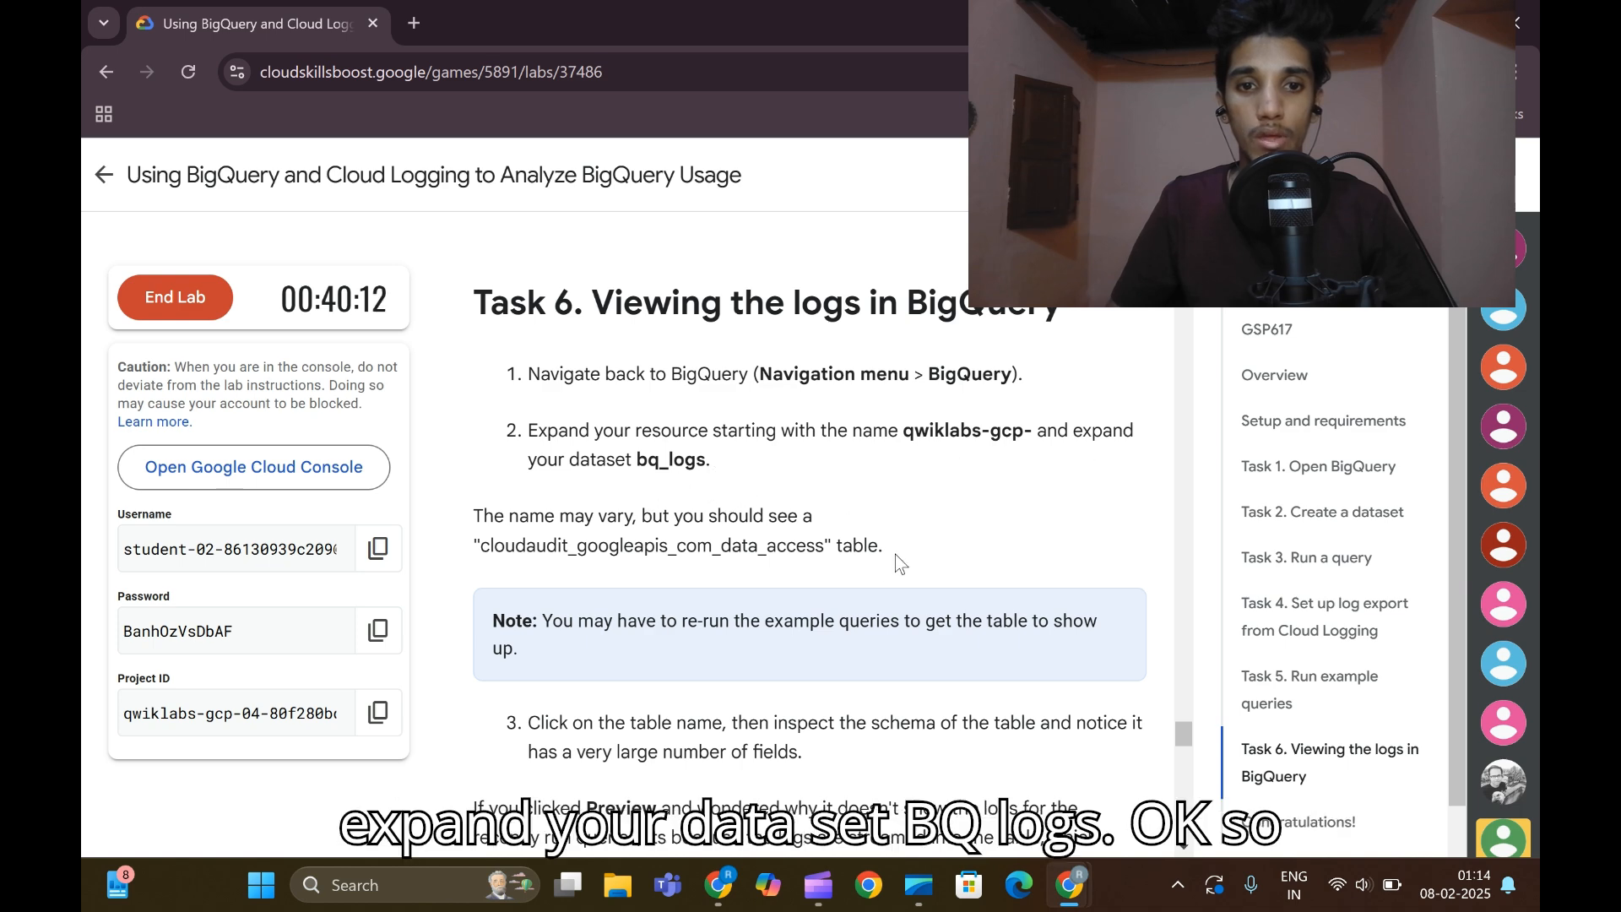
mouse_move(1069, 885)
click(1448, 777)
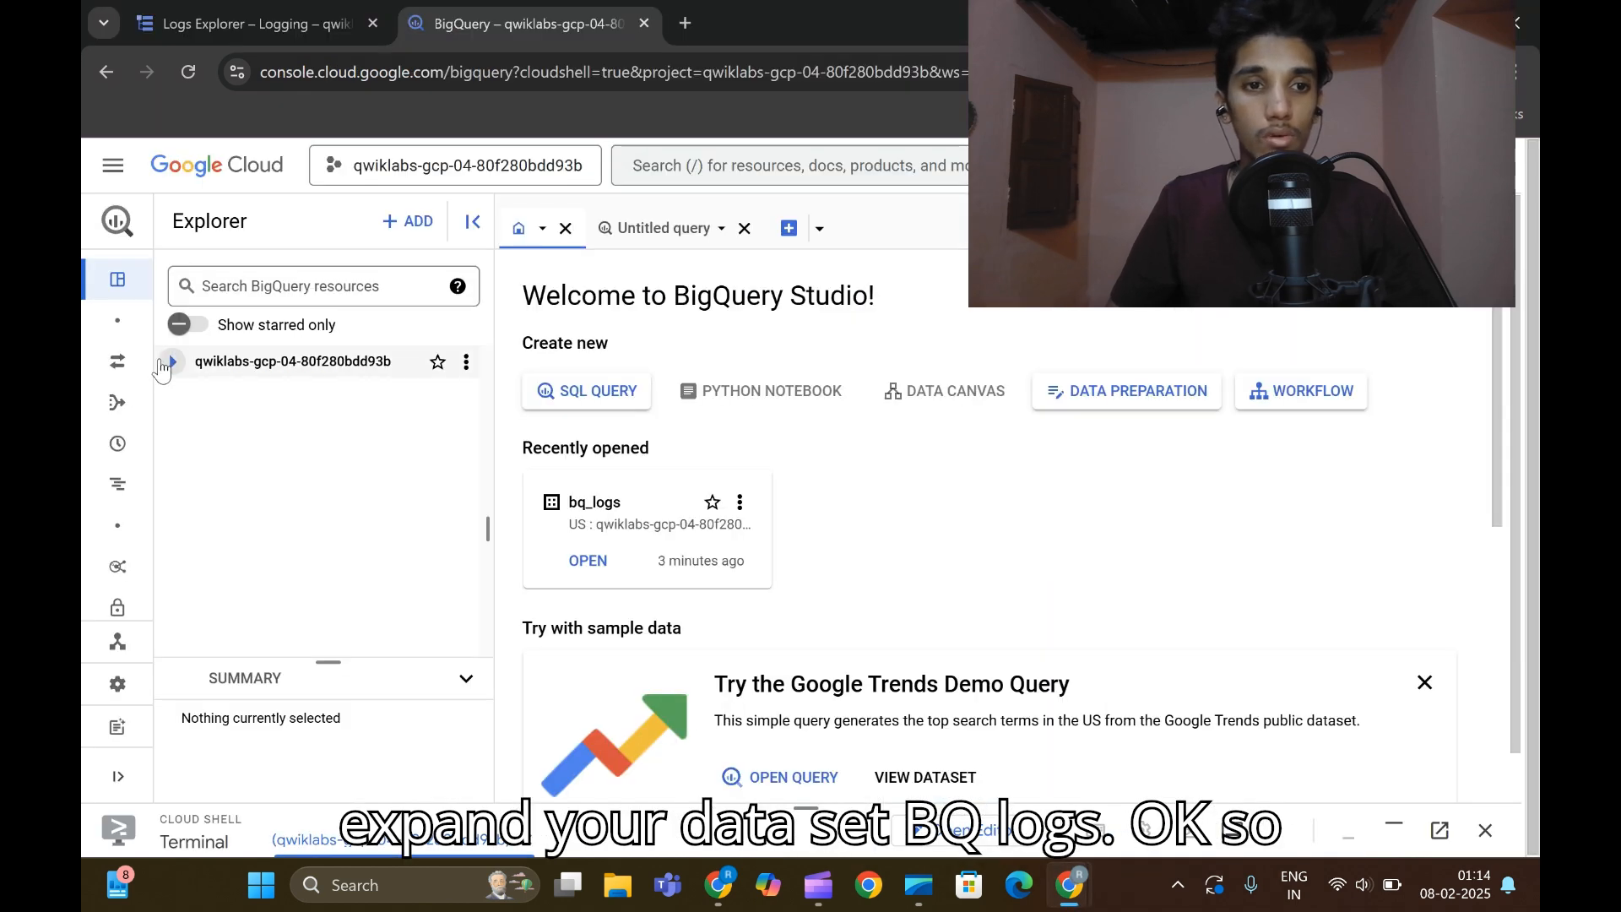
click(173, 362)
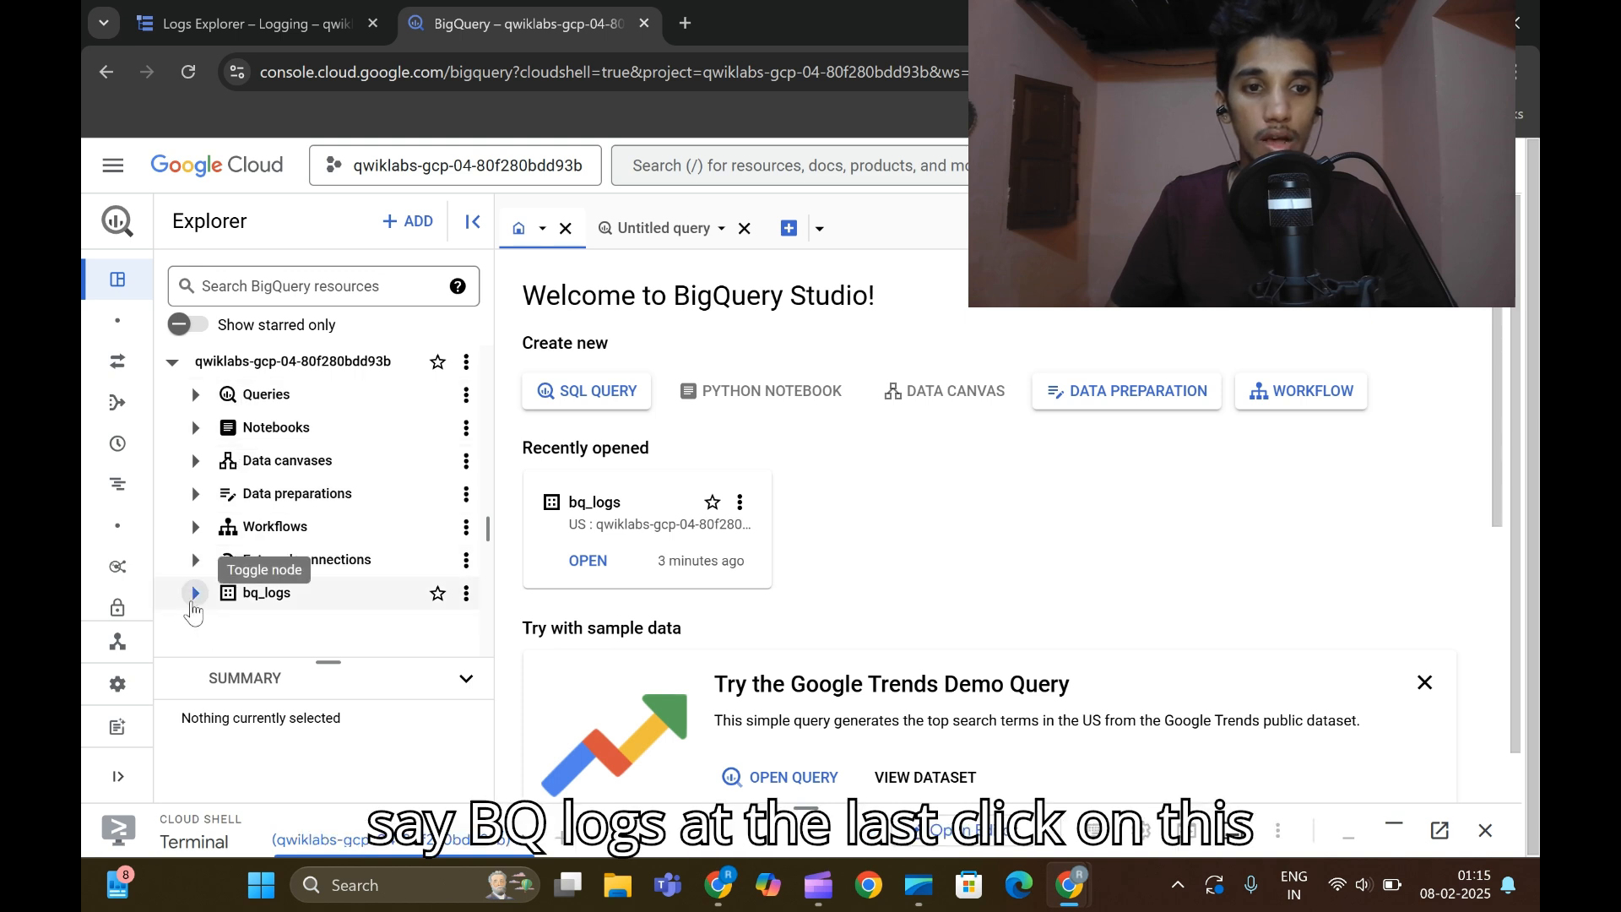
click(194, 595)
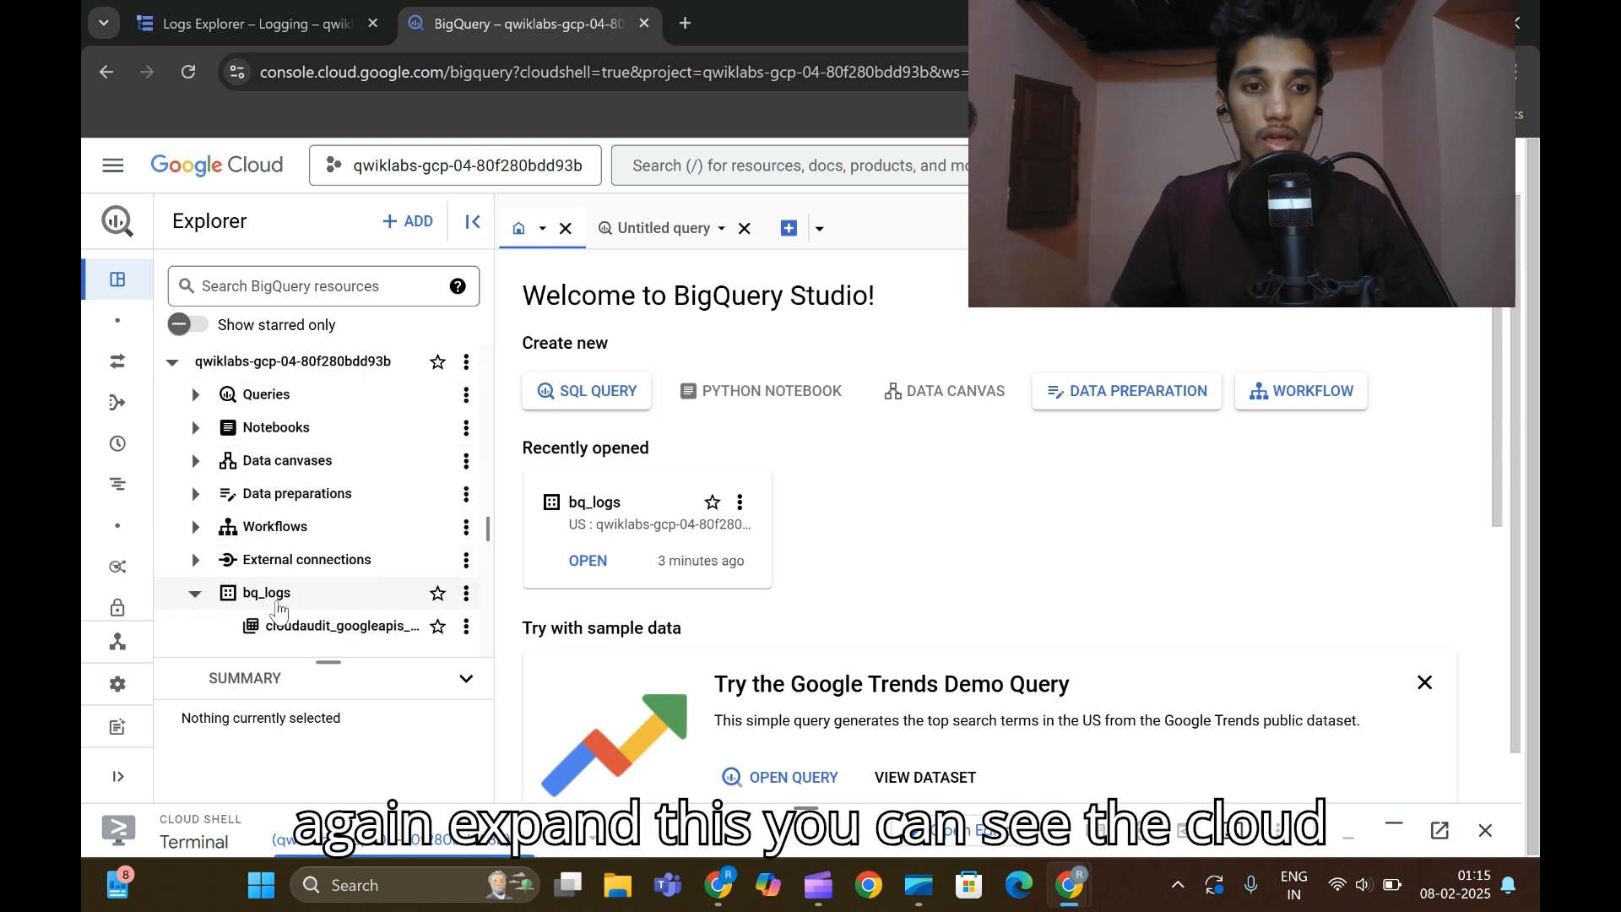
click(319, 628)
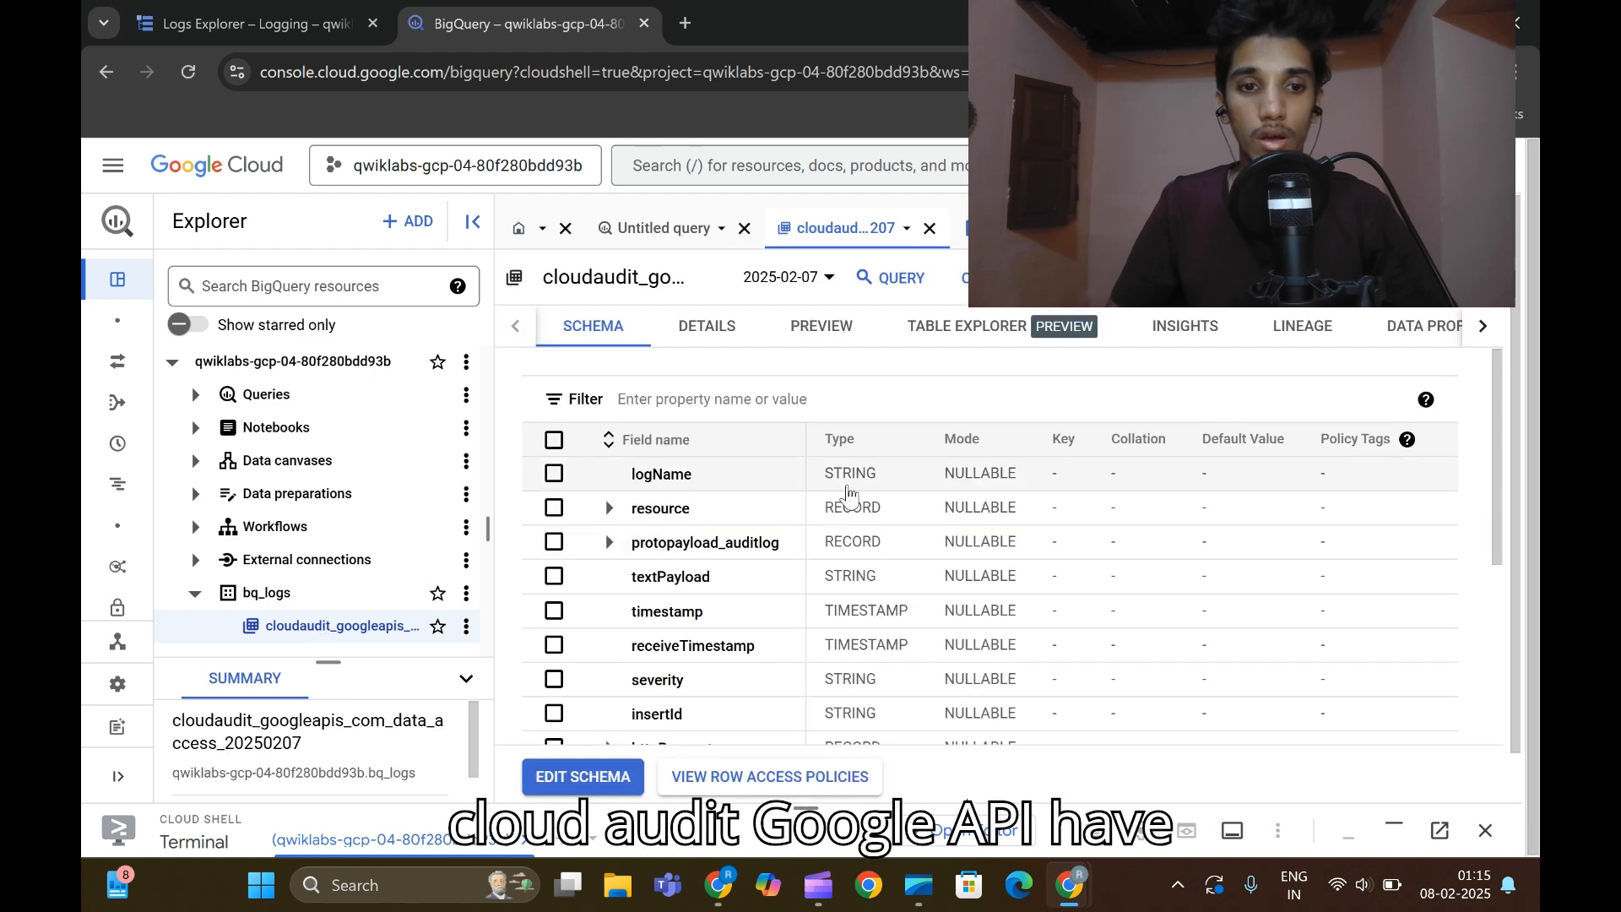
scroll(920, 557, down, 1)
scroll(910, 557, up, 1)
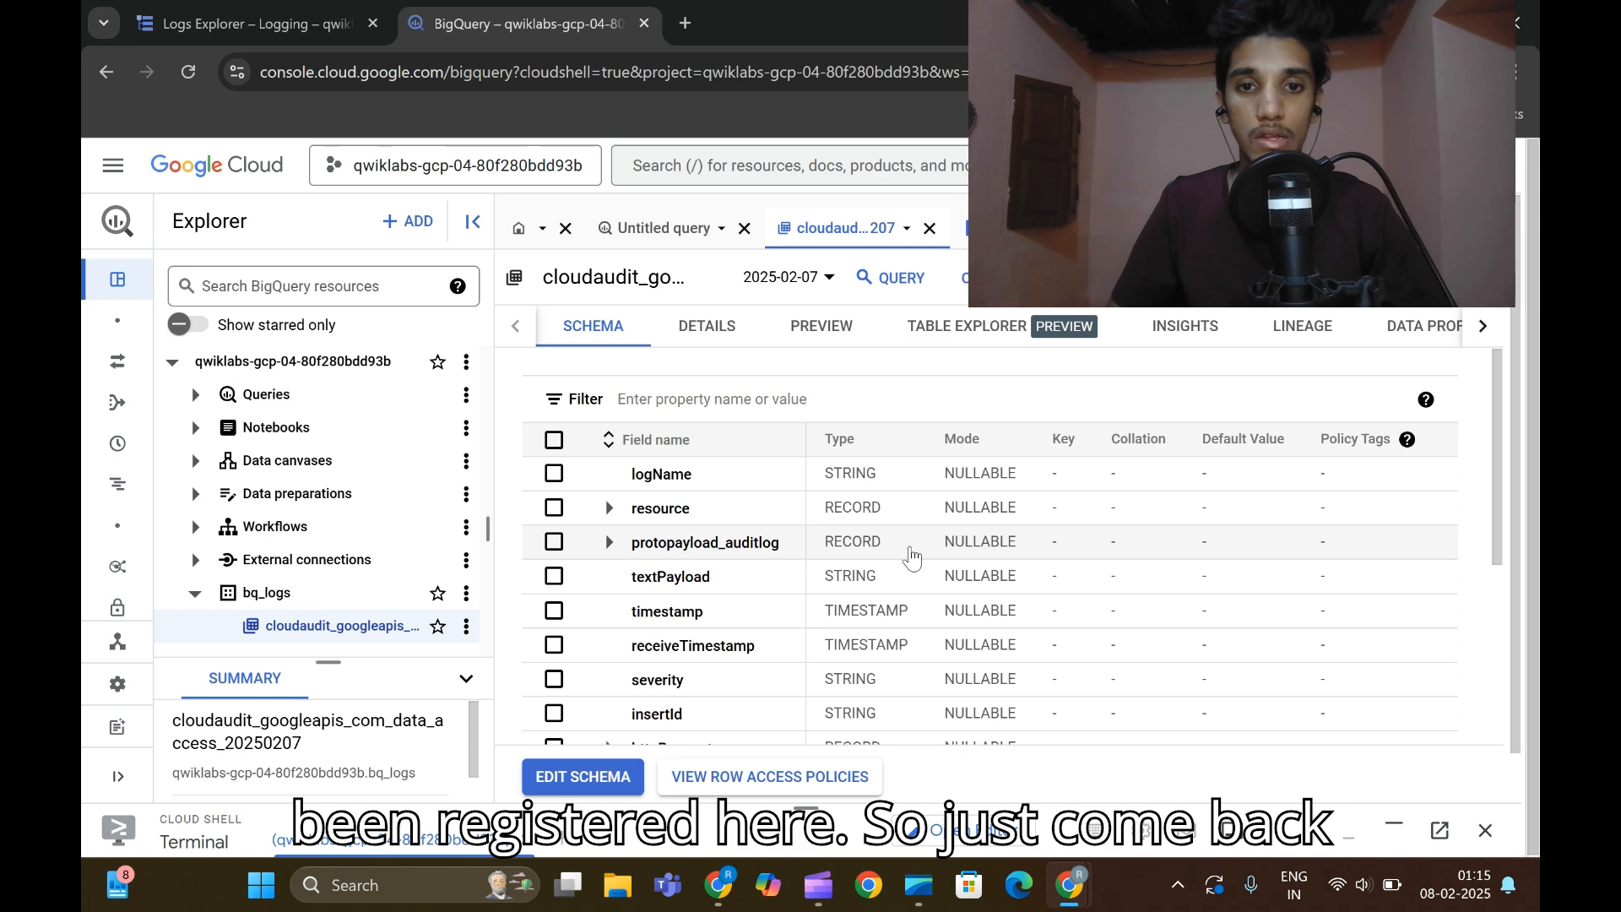
Copy the lab's CREATE OR REPLACE VIEW statement for bq_logs.v_querylogs into the untitled query and run it.
mouse_move(1068, 885)
click(946, 734)
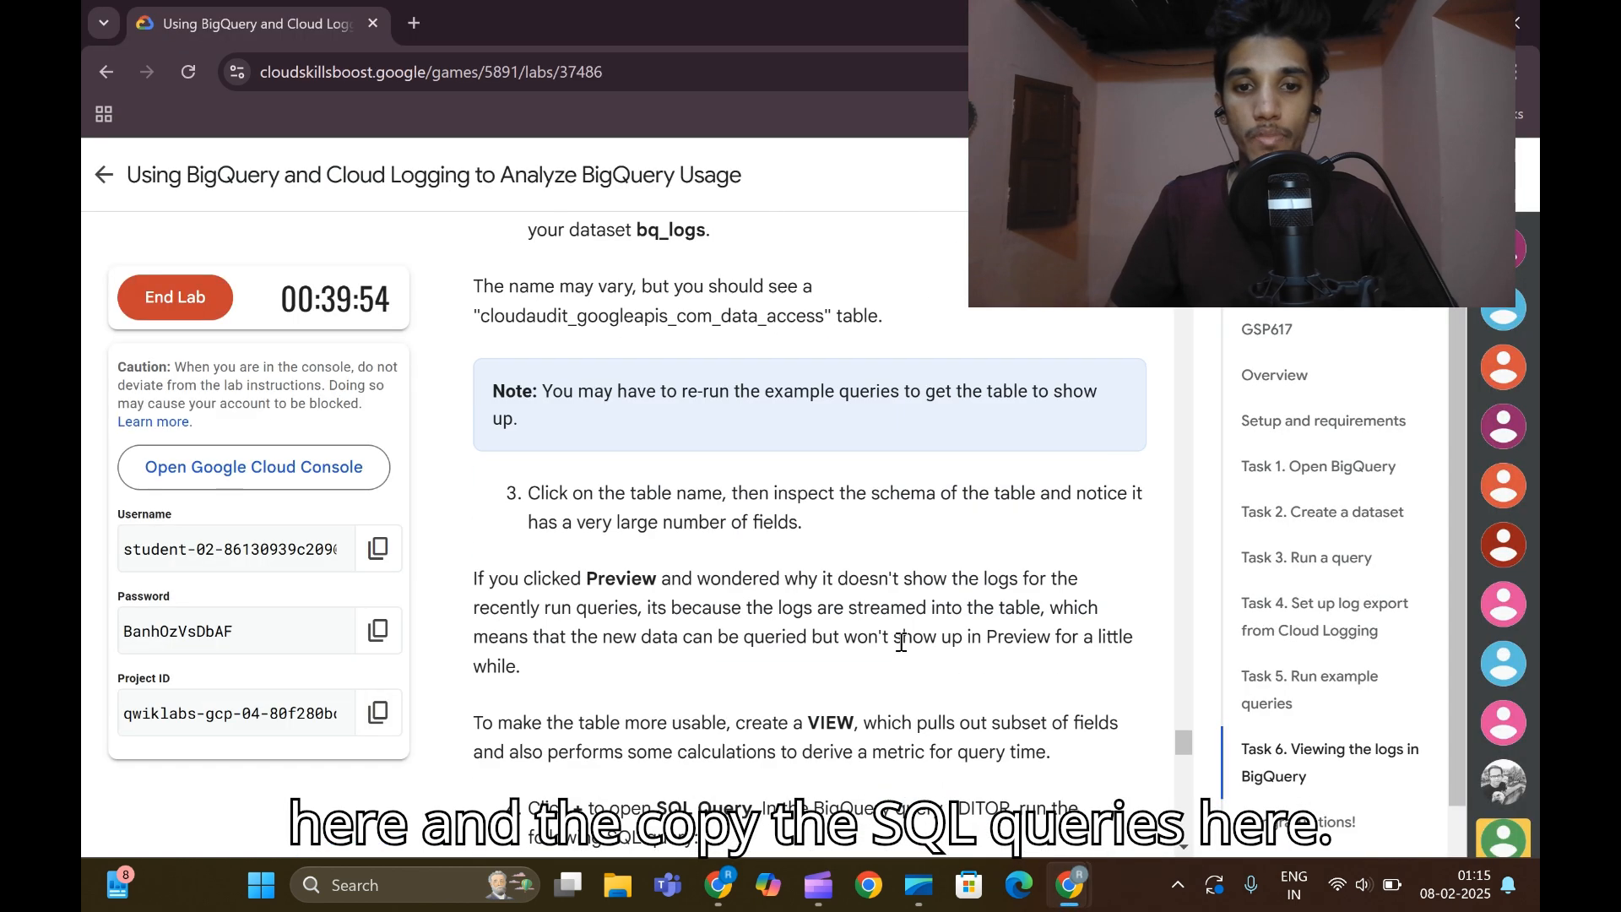
scroll(899, 640, down, 5)
scroll(899, 640, up, 1)
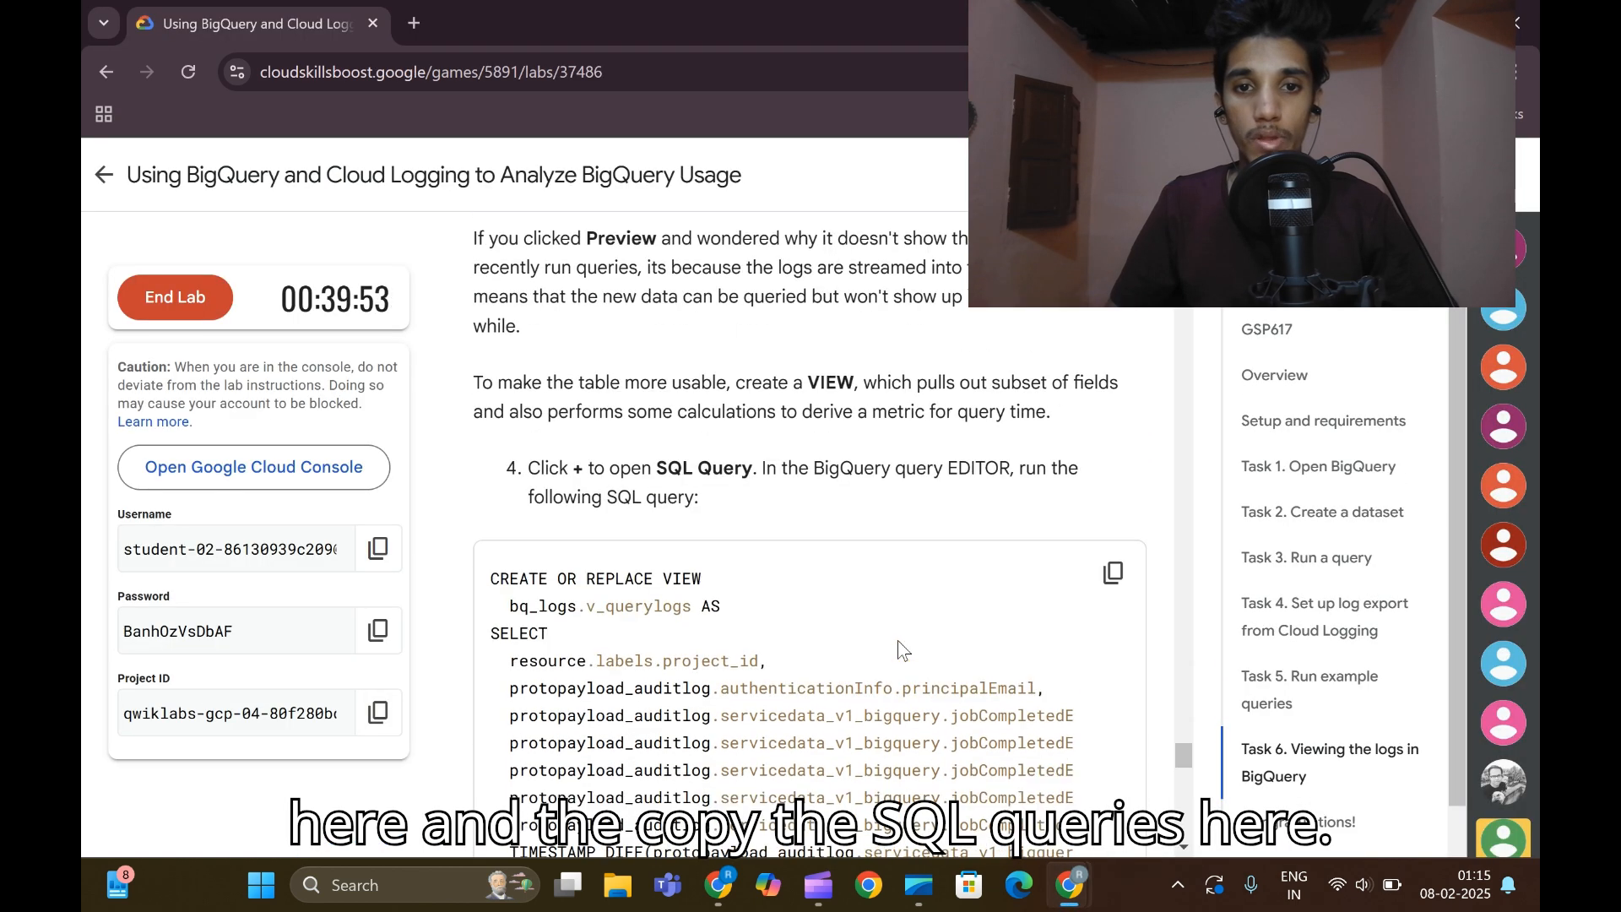
click(1113, 574)
mouse_move(1068, 885)
click(1077, 735)
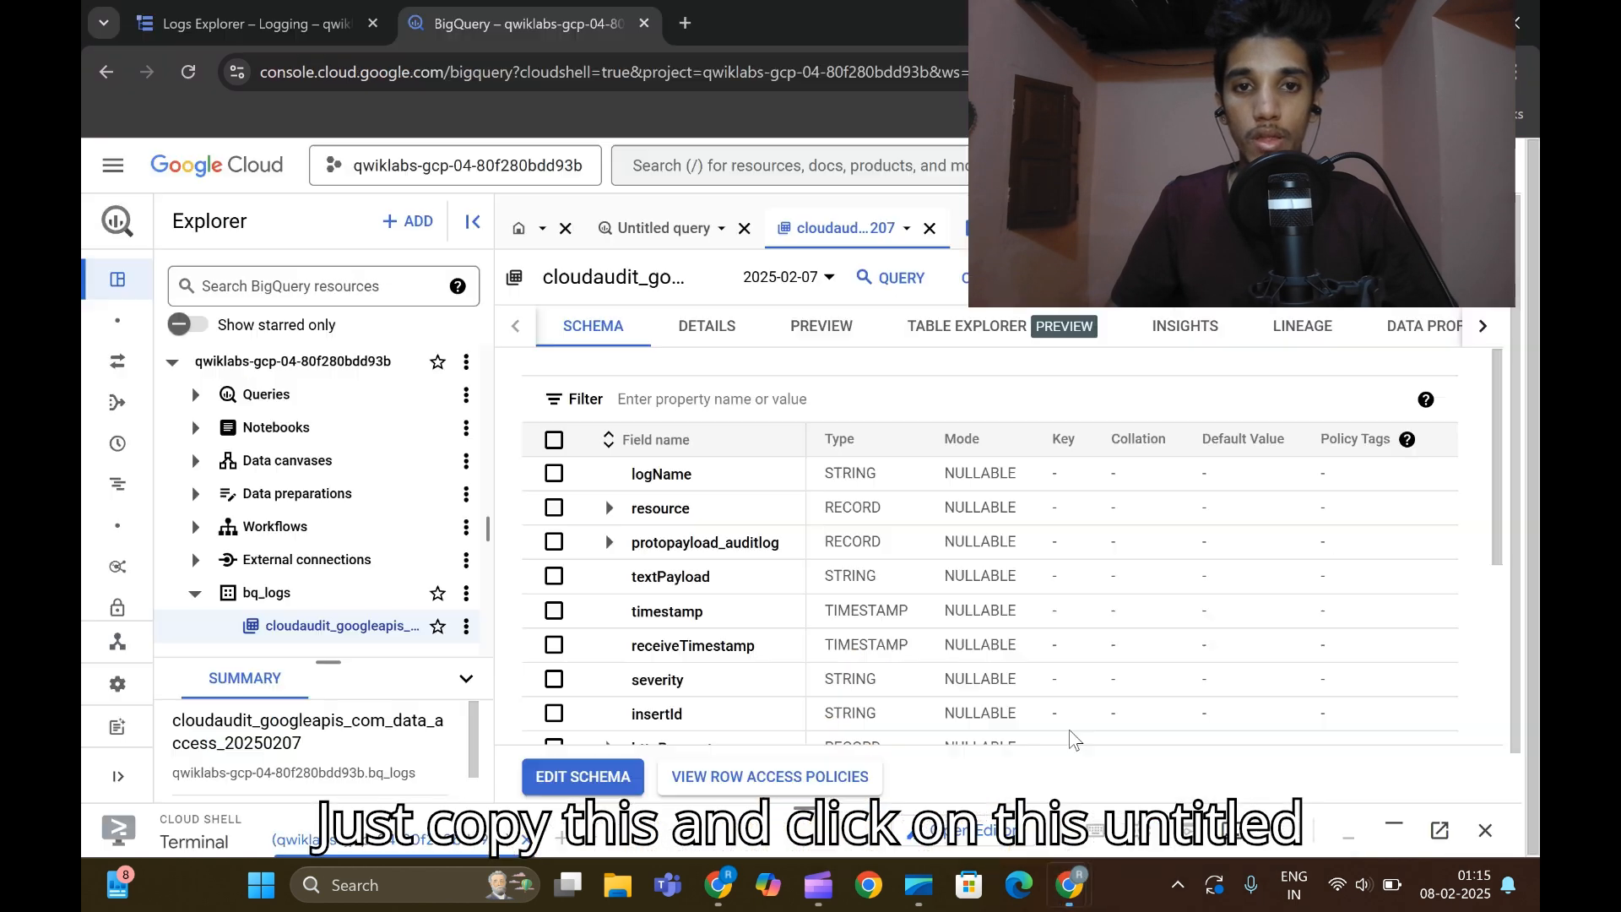
click(668, 228)
key(ctrl+v)
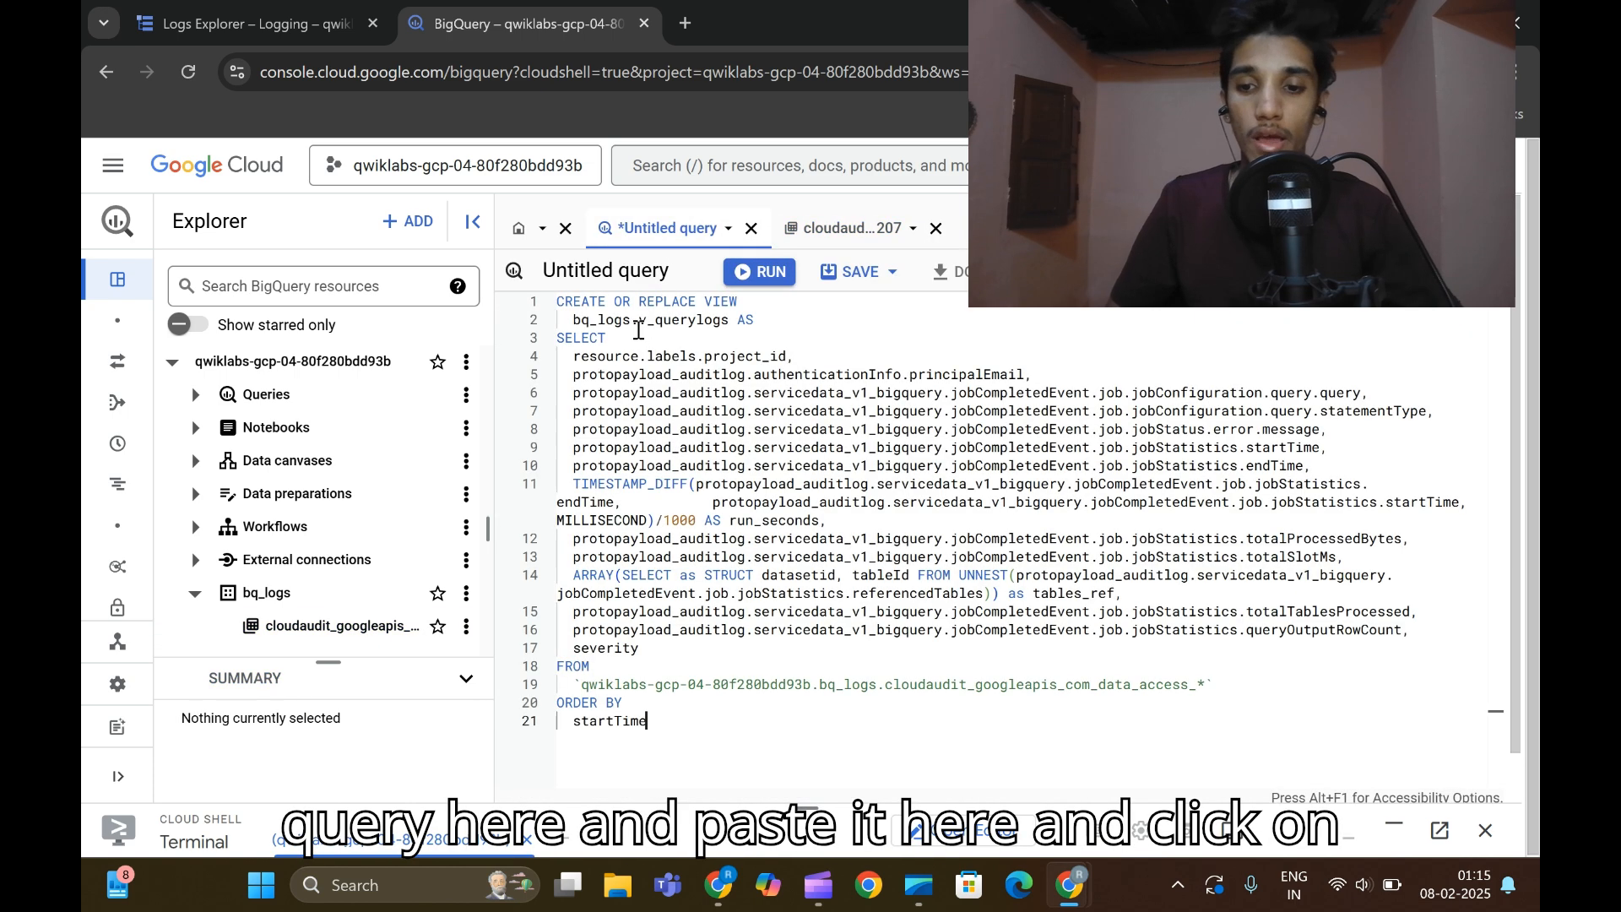
click(765, 275)
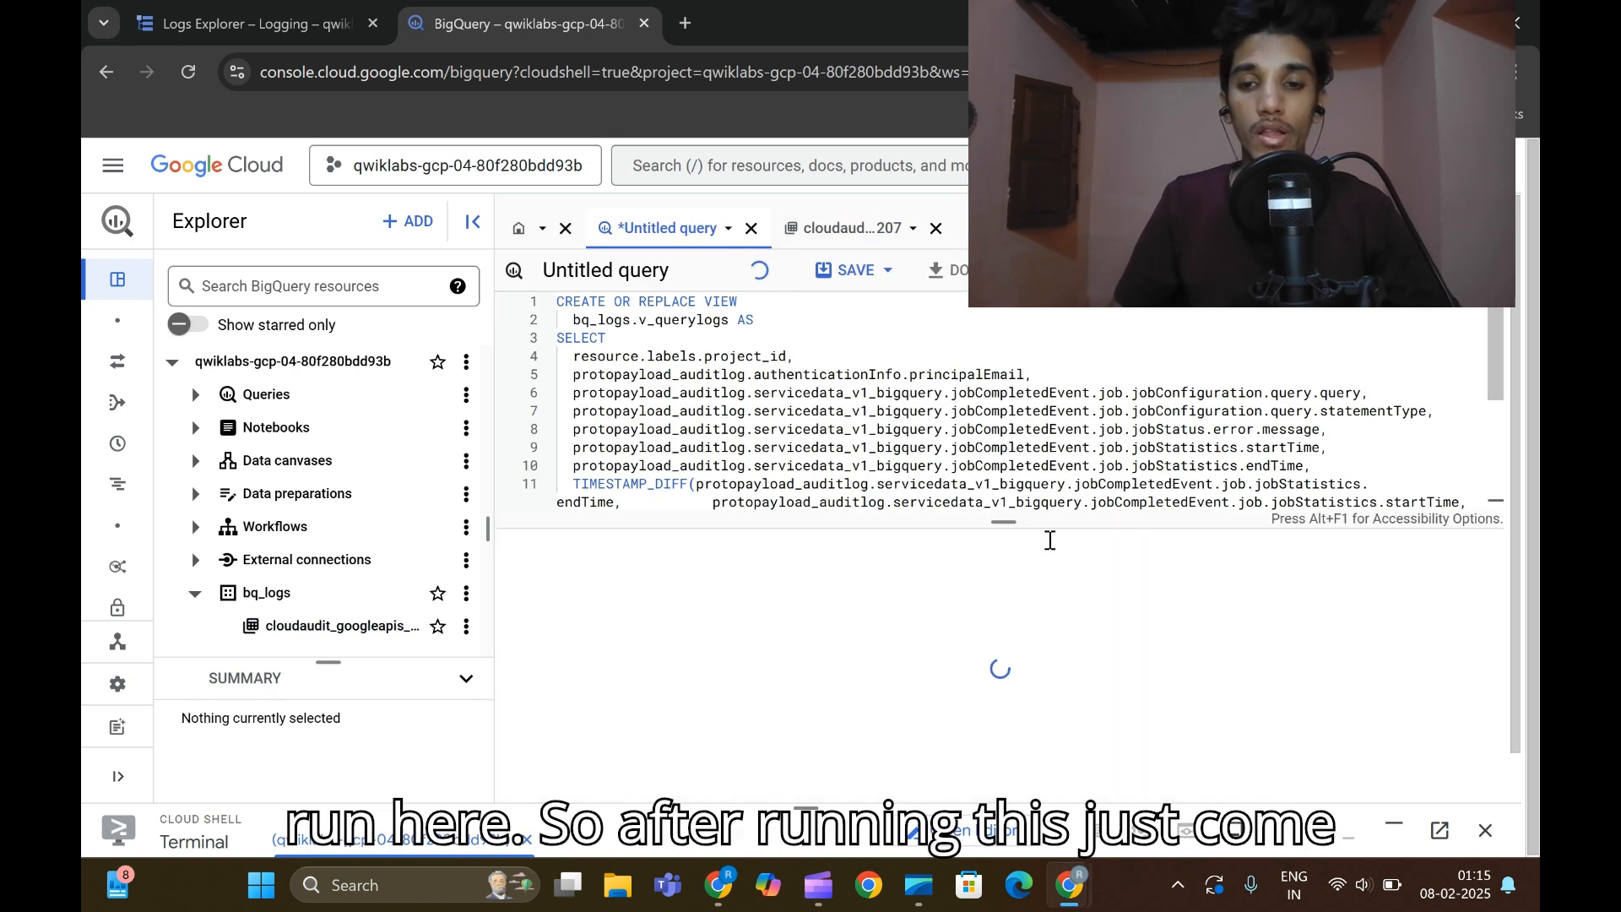
Return to the lab page and check the progress of the Viewing the logs in BigQuery objective.
mouse_move(1069, 885)
click(971, 735)
scroll(855, 597, down, 8)
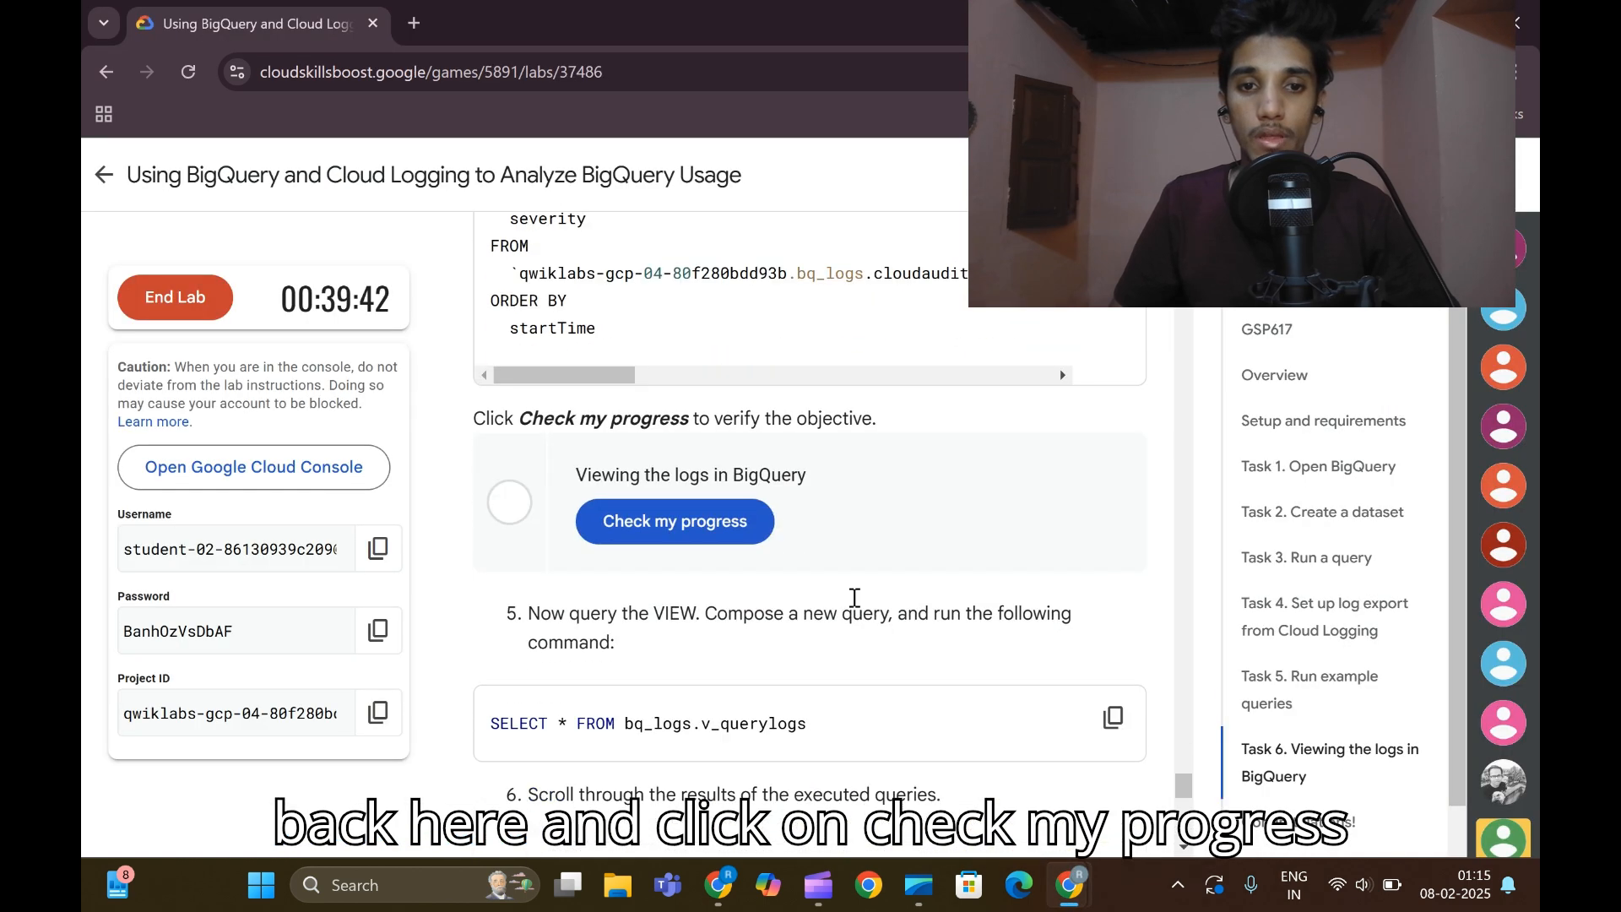
click(721, 527)
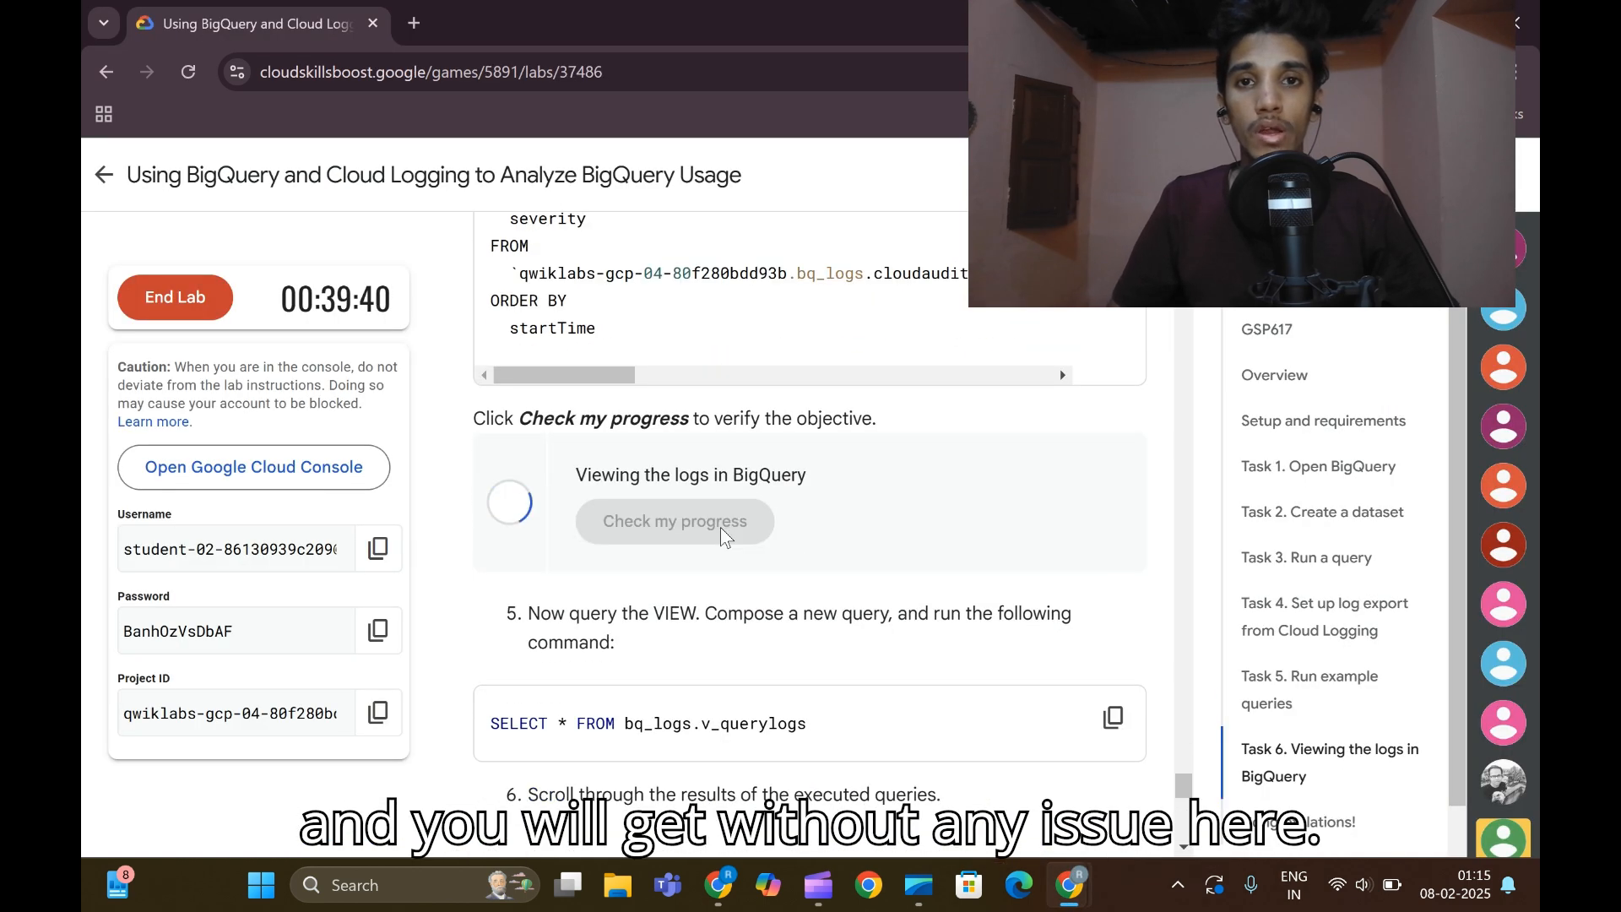
Copy the lab's SELECT * FROM bq_logs.v_querylogs command, replace the untitled query's text with it in BigQuery, and run it.
scroll(770, 549, down, 3)
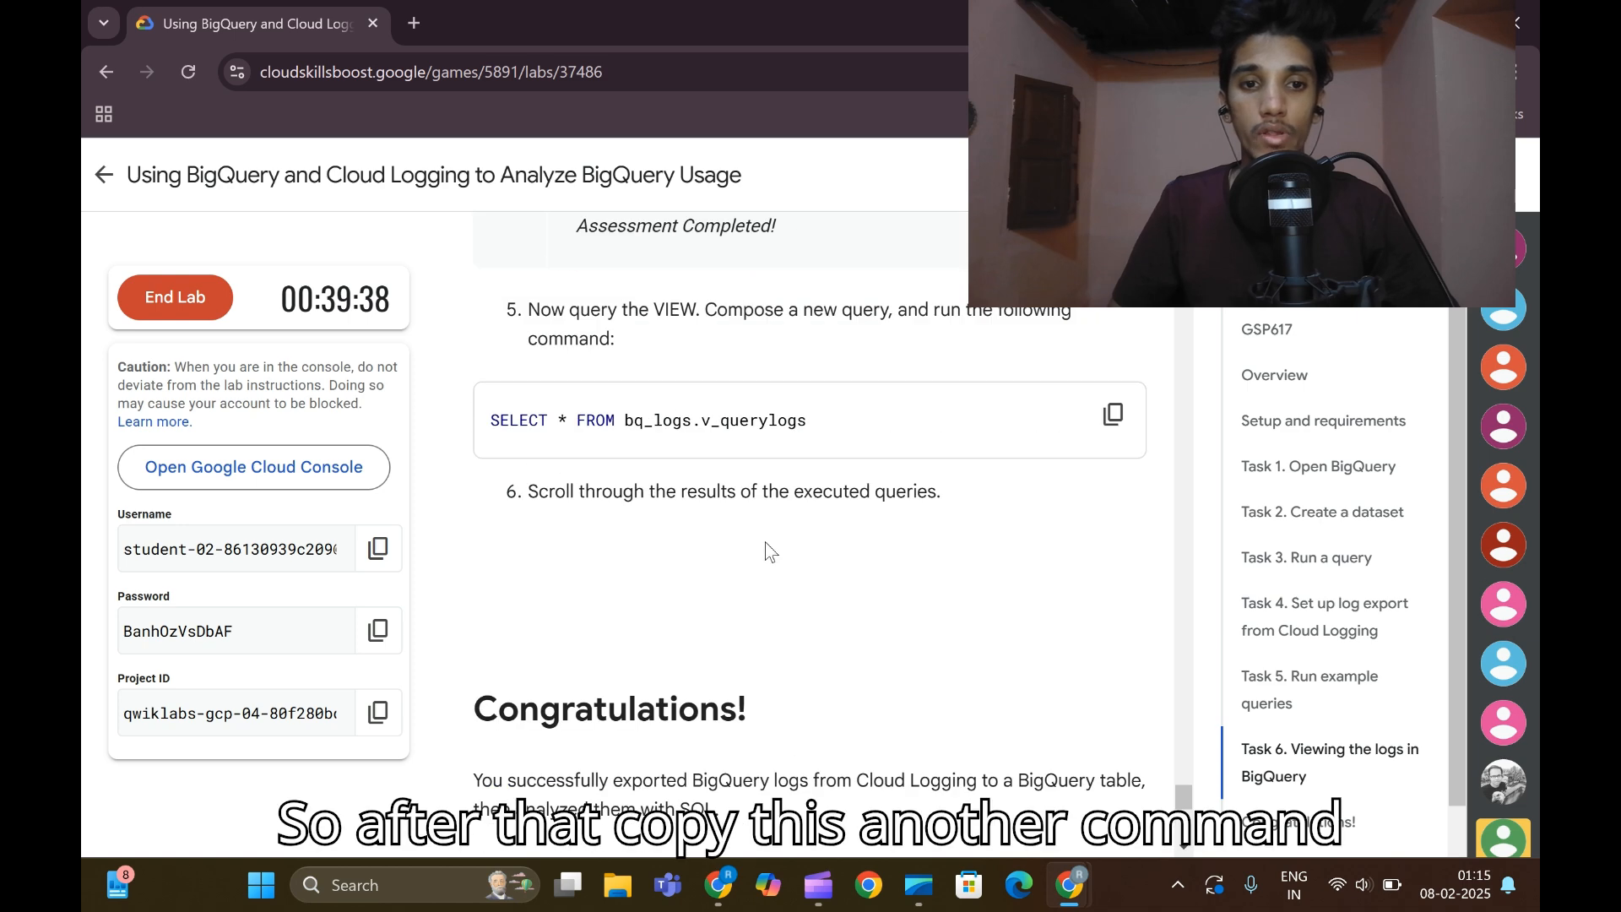
click(1113, 414)
mouse_move(1069, 885)
click(1199, 735)
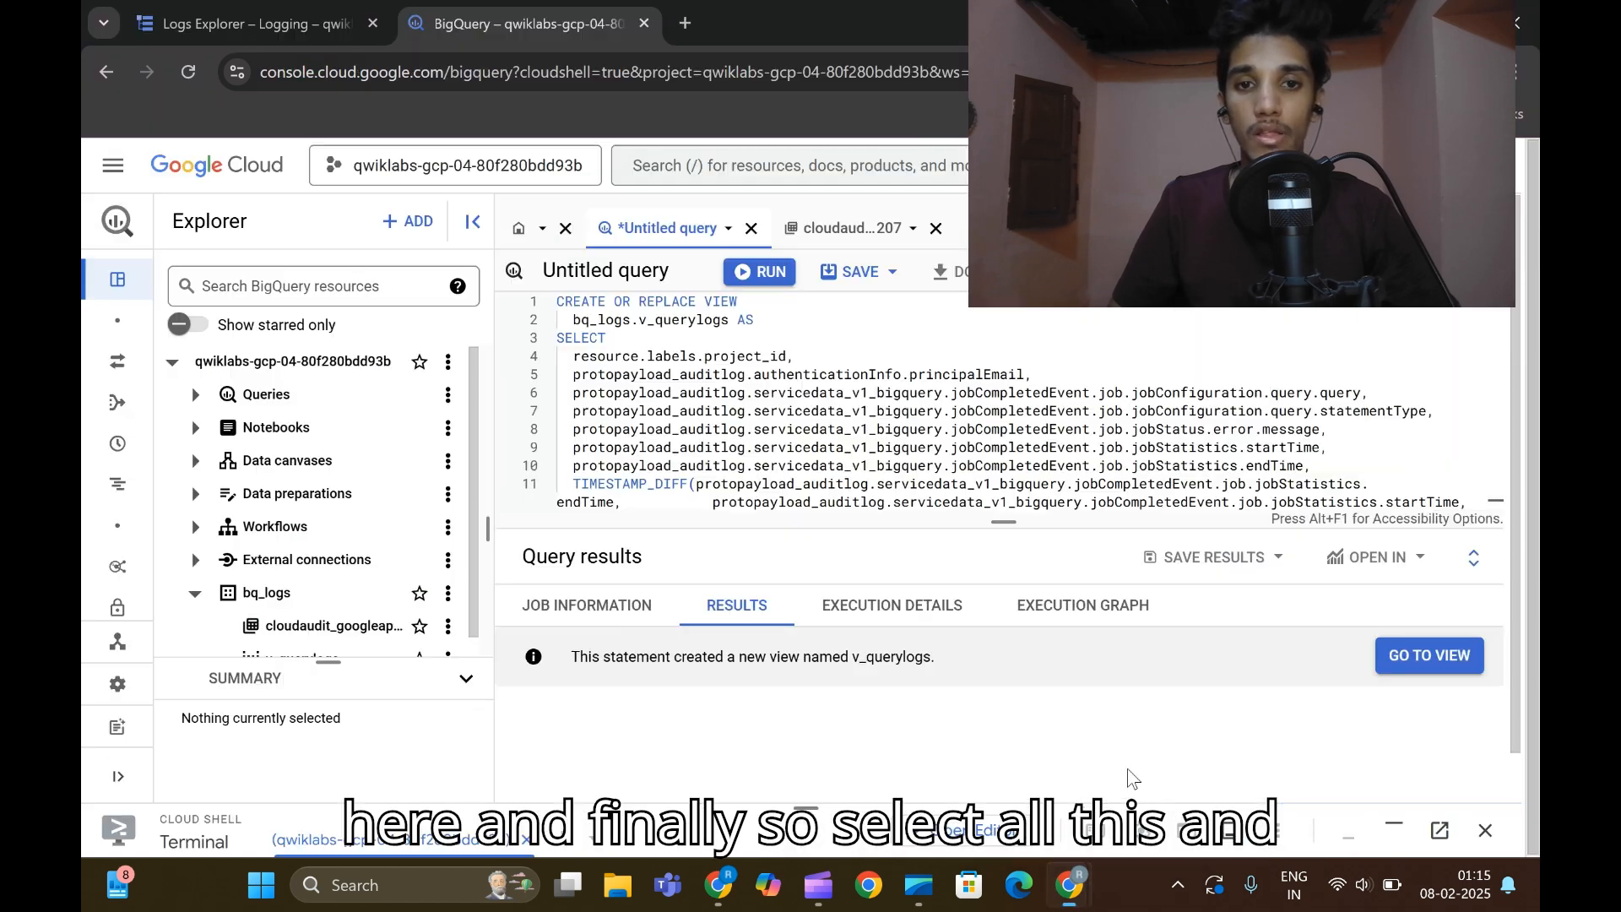
key(ctrl+a)
key(BackSpace)
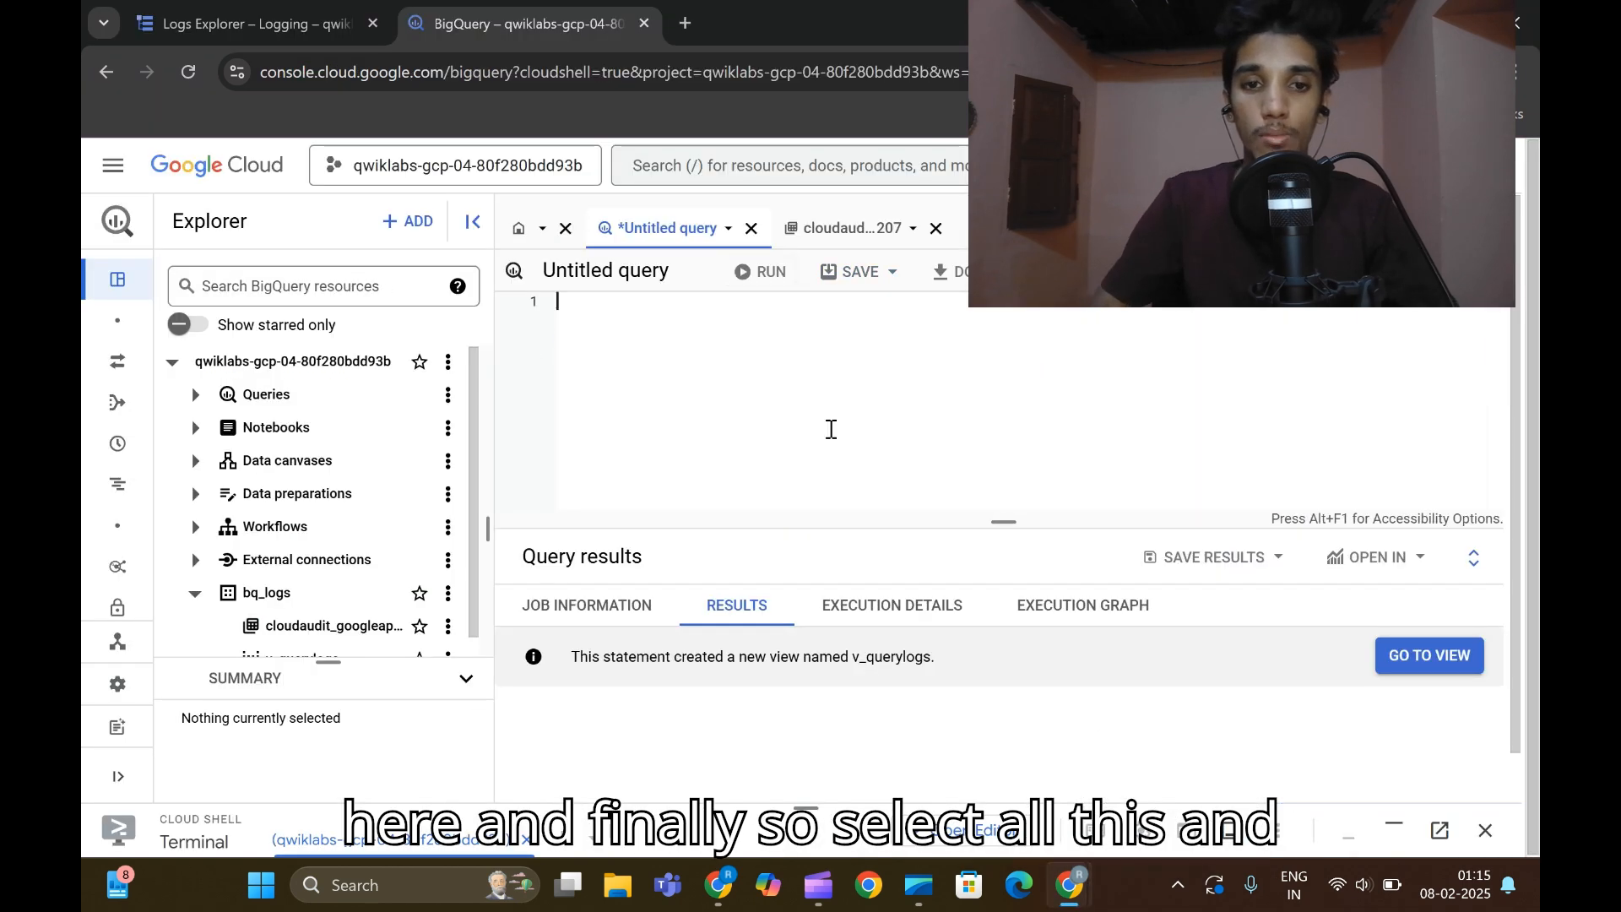
key(ctrl+v)
click(763, 272)
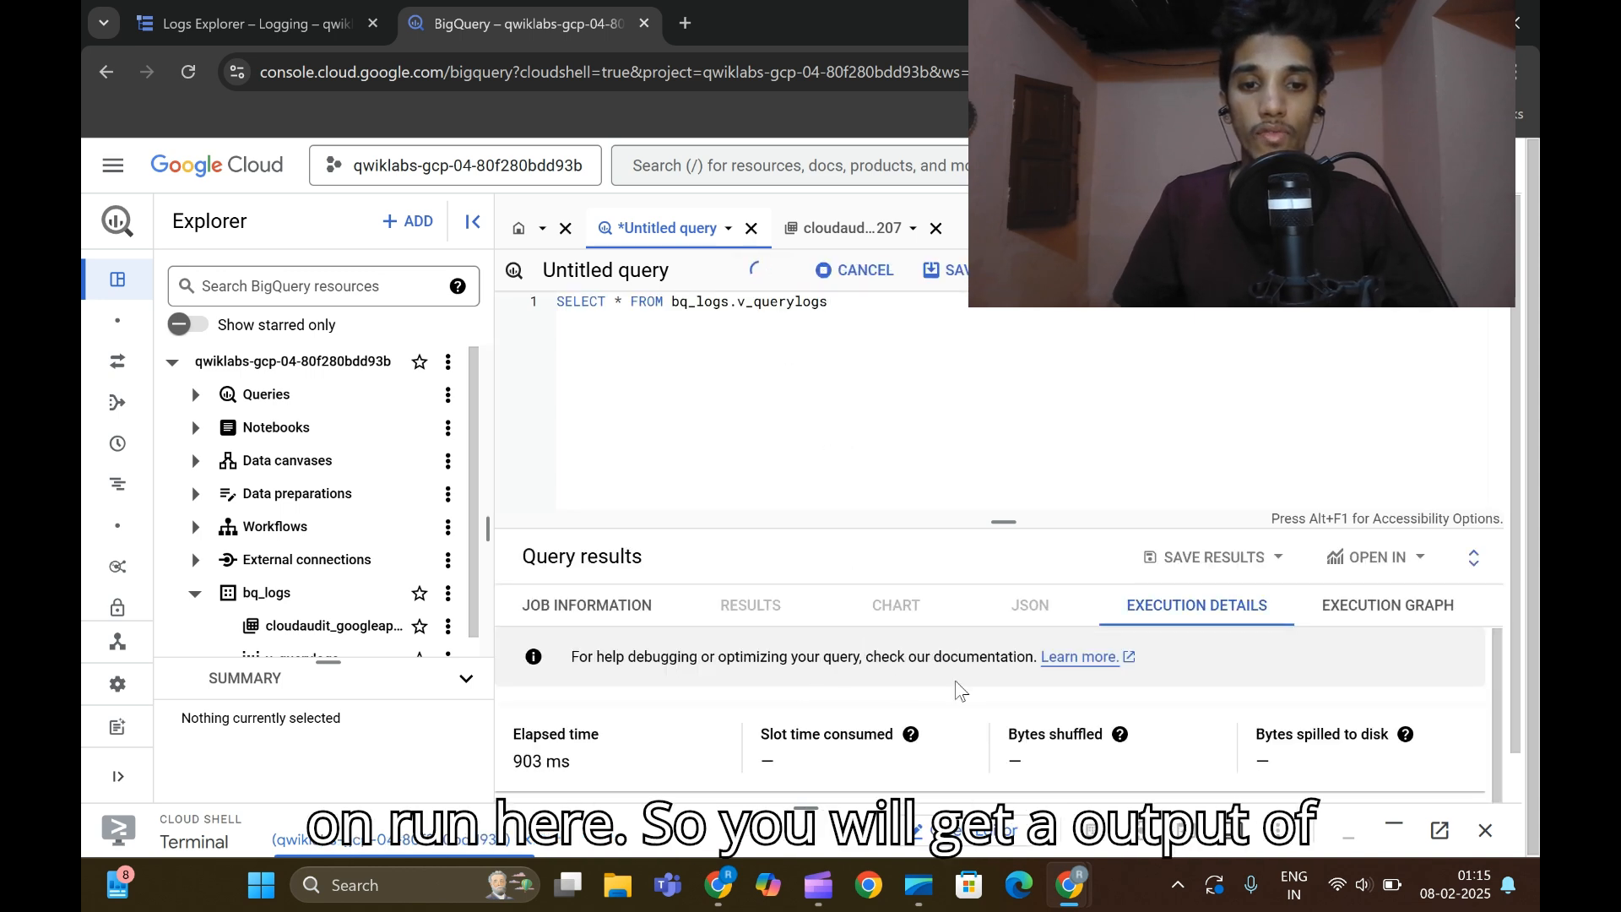
Return to the lab page and review the closing section and the Task 6 instructions and checkpoint before ending the lab.
mouse_move(1069, 886)
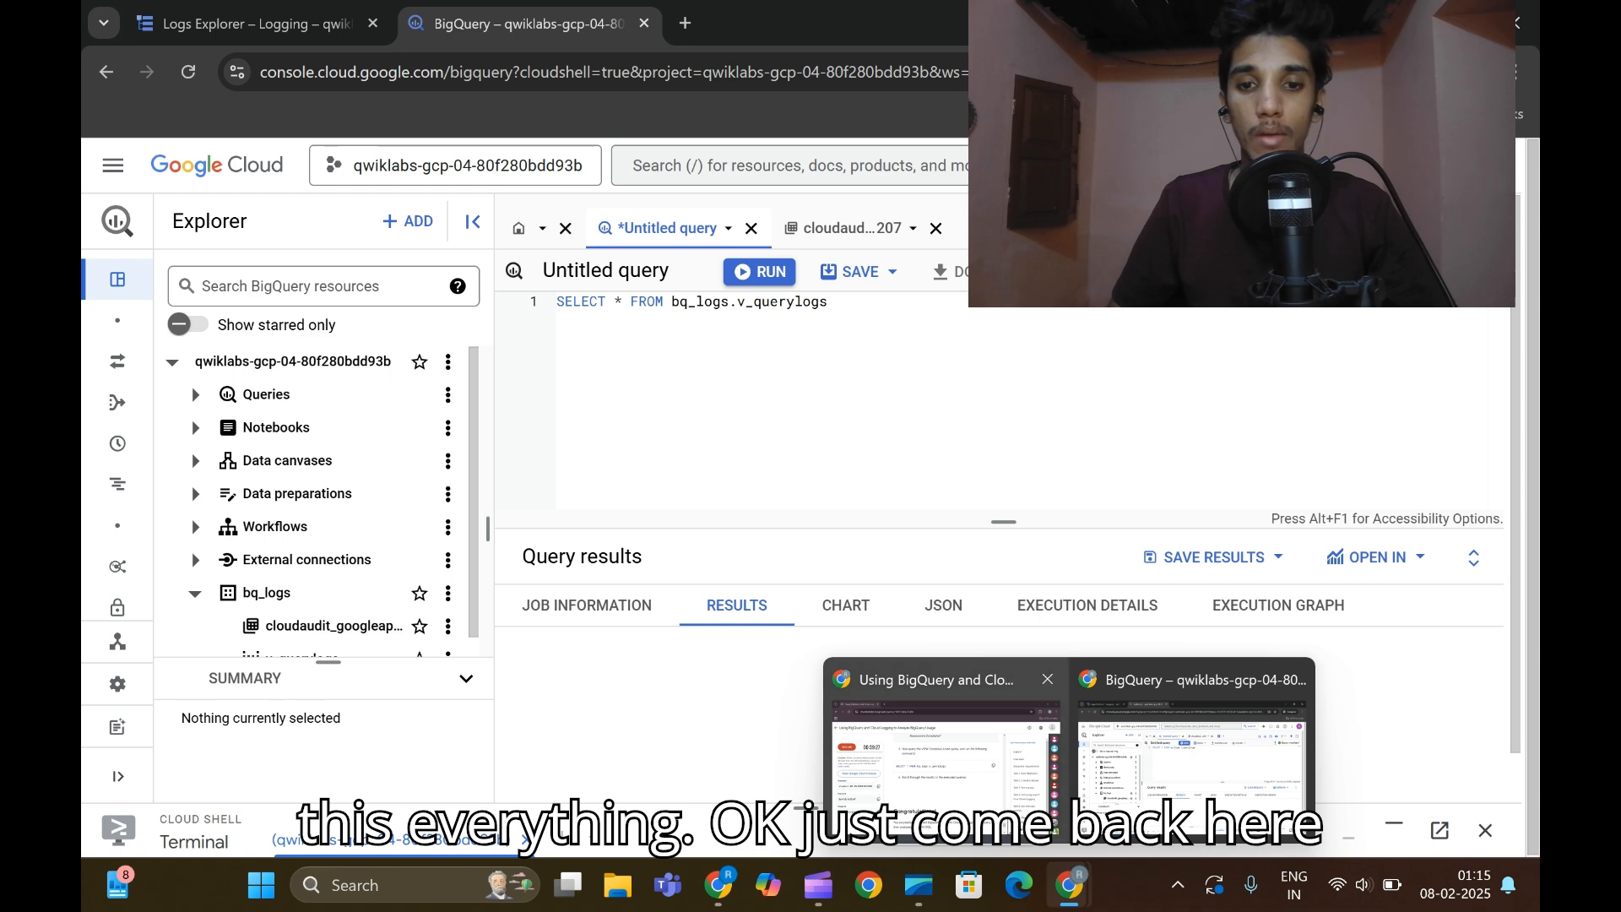
click(967, 773)
scroll(892, 659, down, 5)
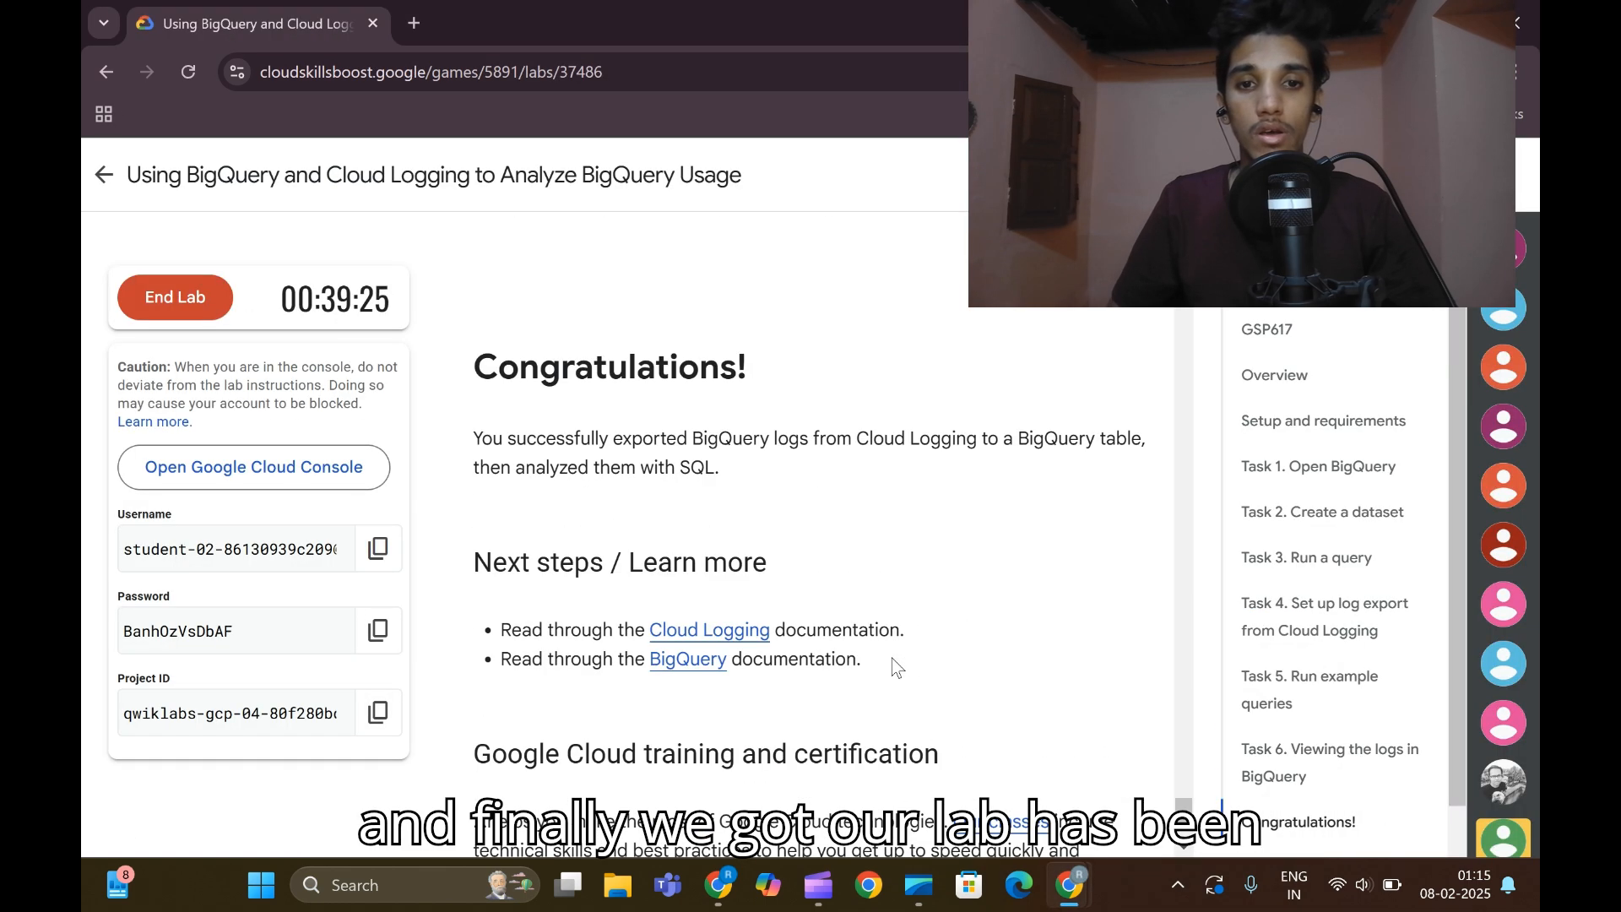
scroll(892, 659, up, 6)
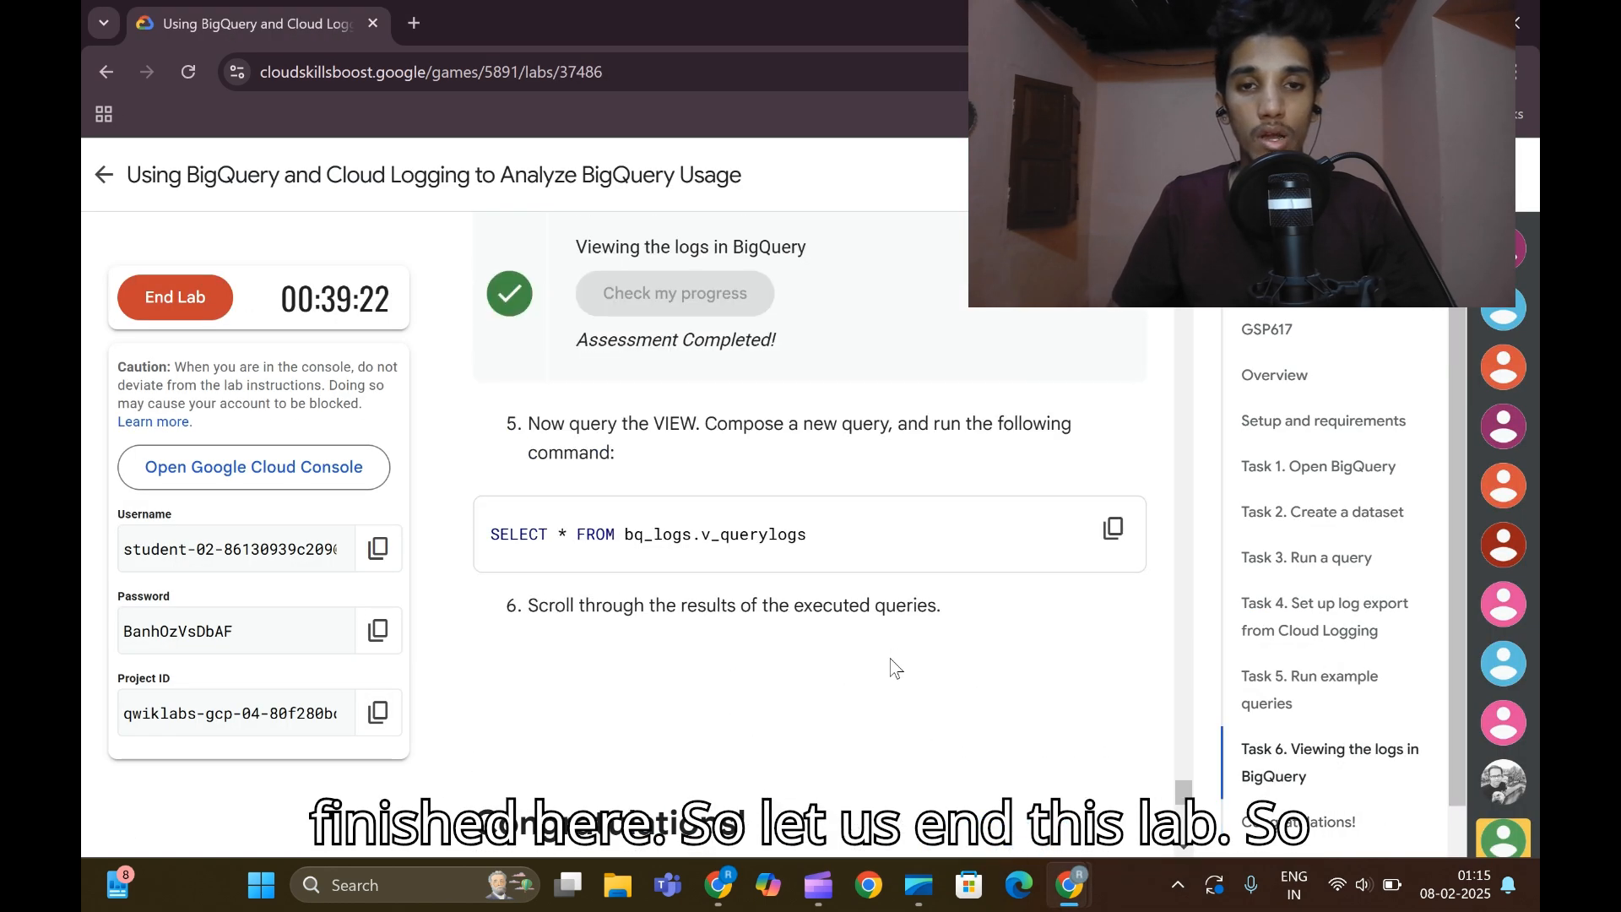
scroll(893, 668, up, 5)
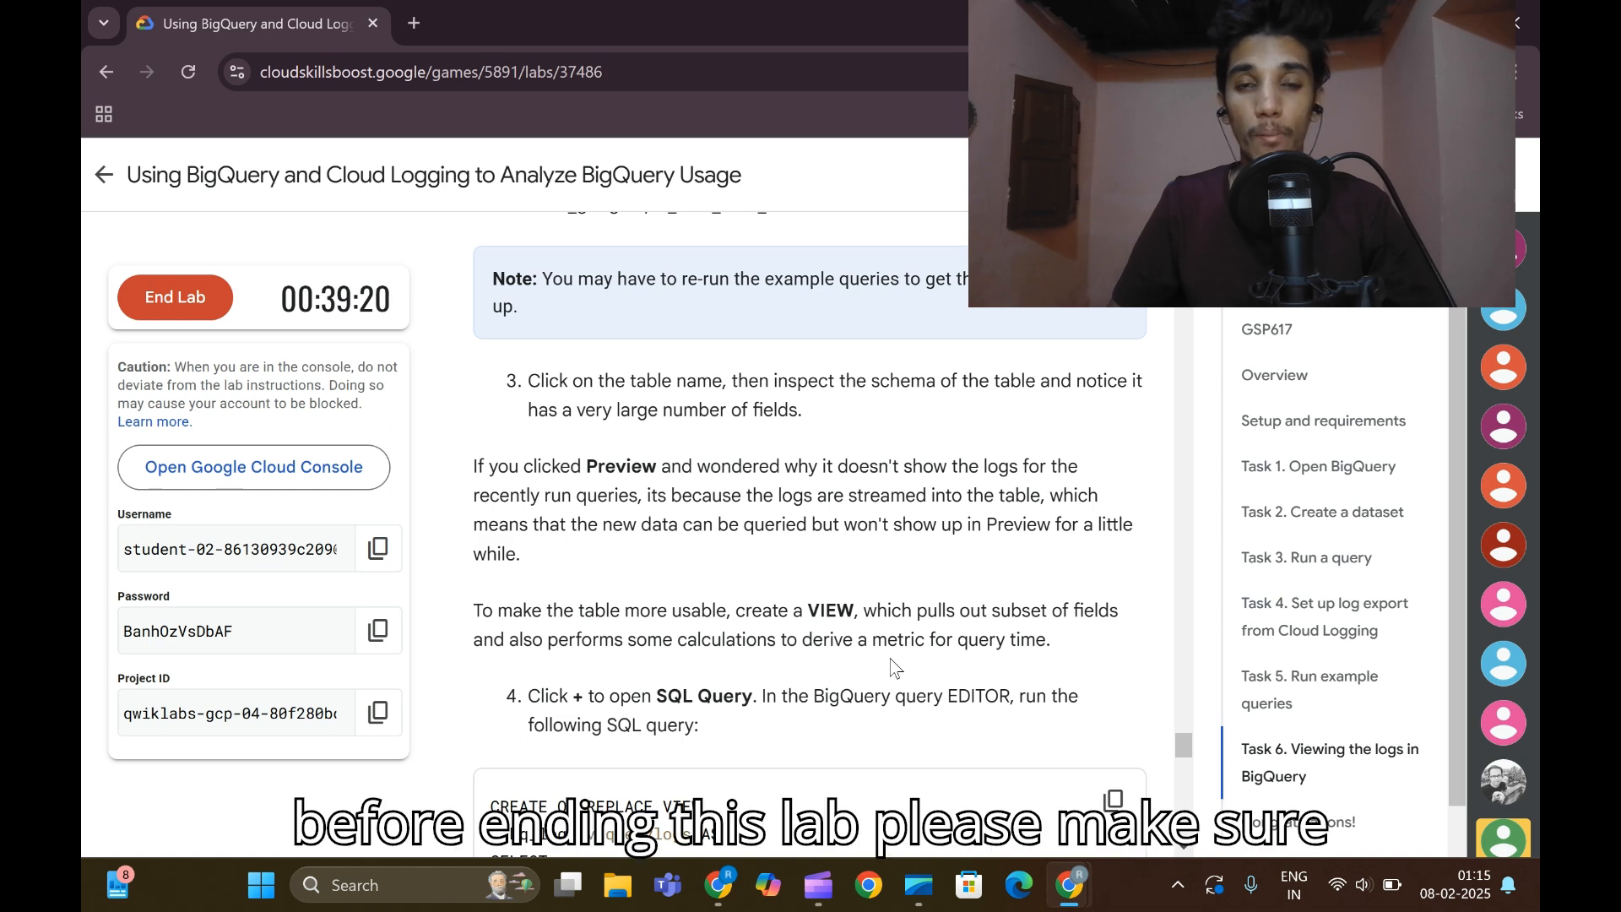